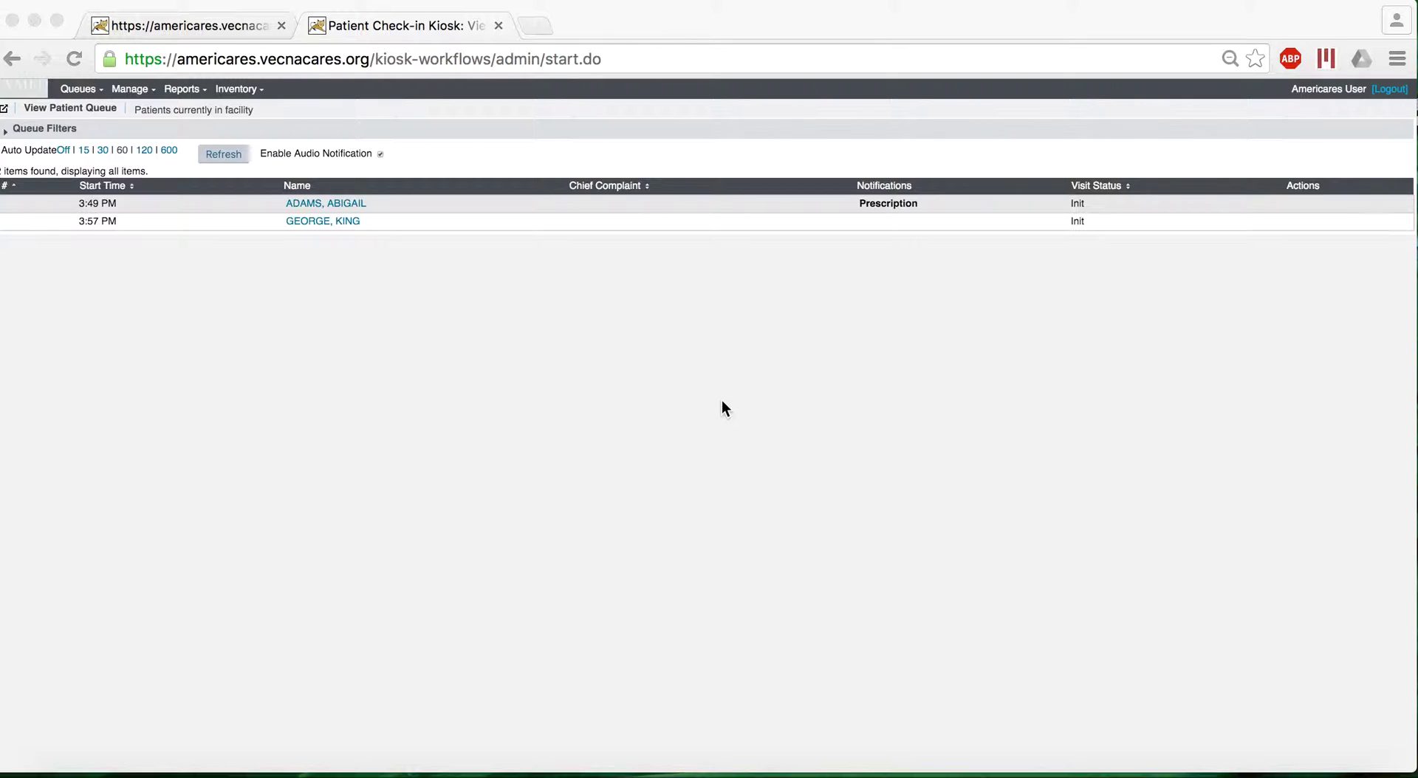
Increase the browser's page zoom back to its default size so the patient queue is readable
click(200, 87)
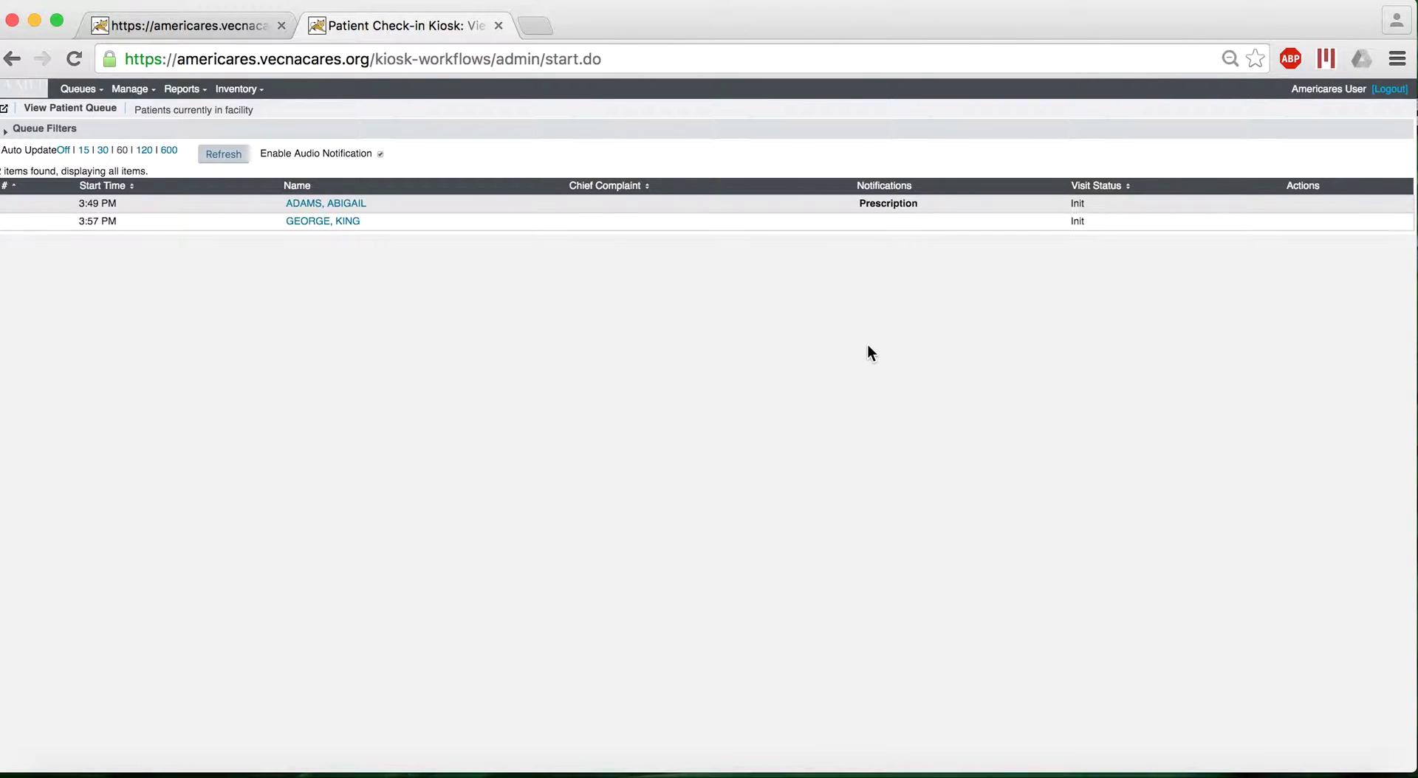
click(1397, 66)
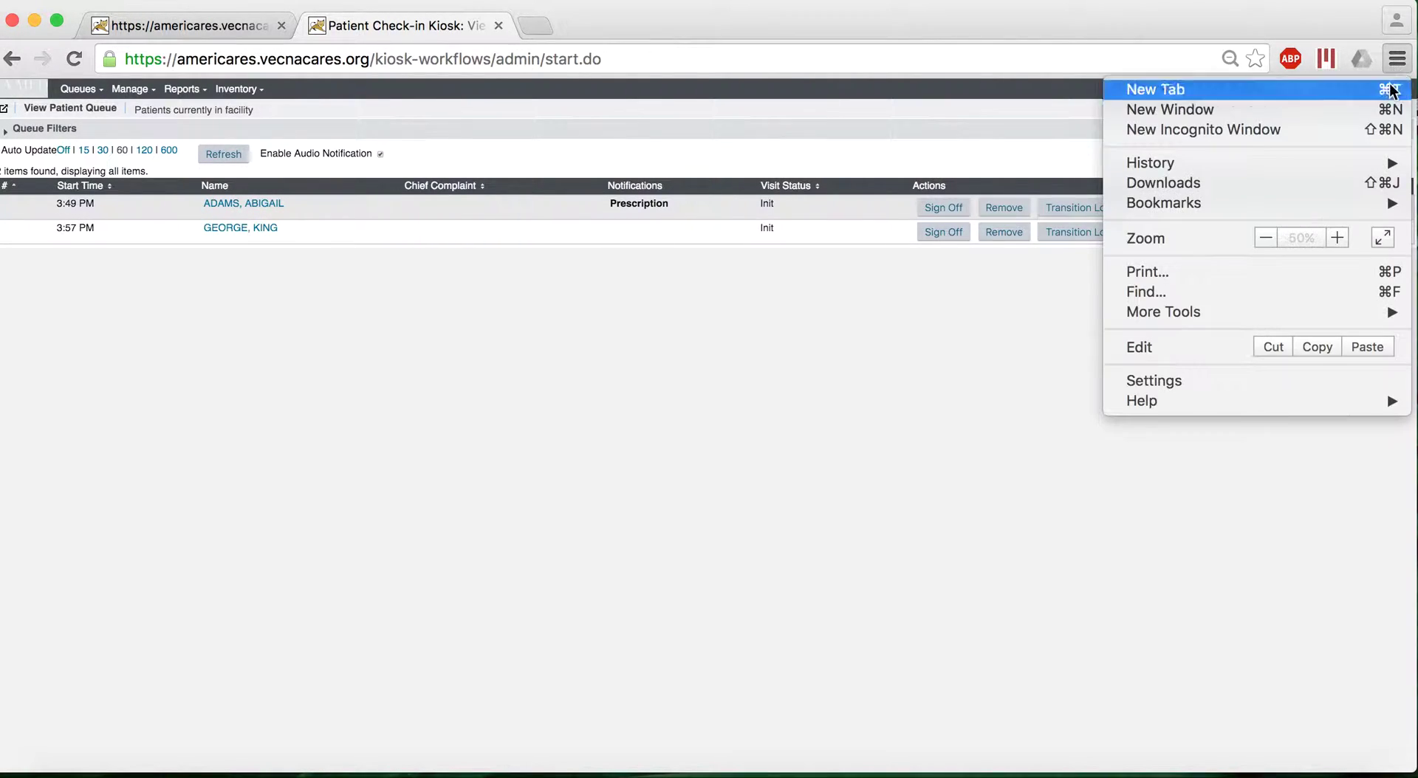
click(1337, 238)
click(1337, 237)
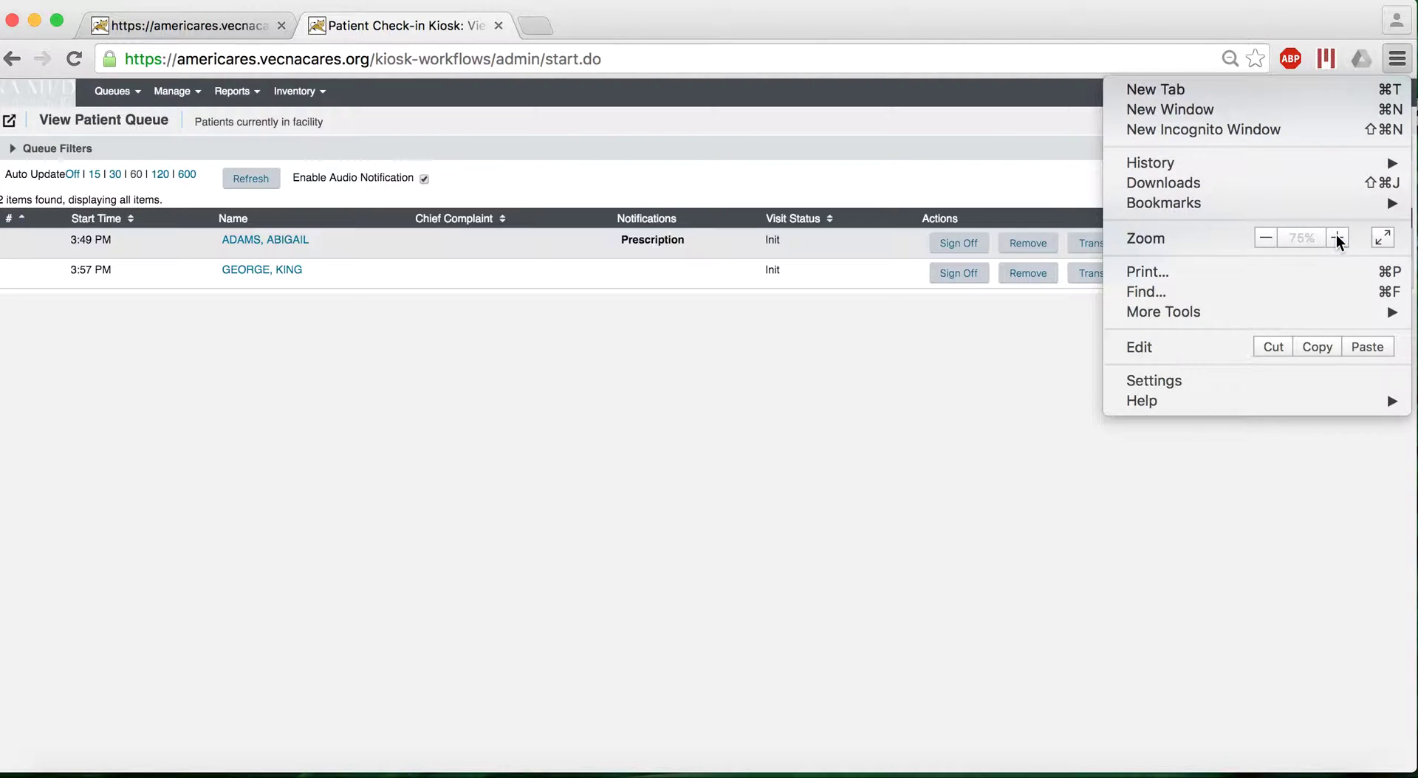
click(1337, 237)
click(1337, 238)
click(1338, 237)
click(884, 459)
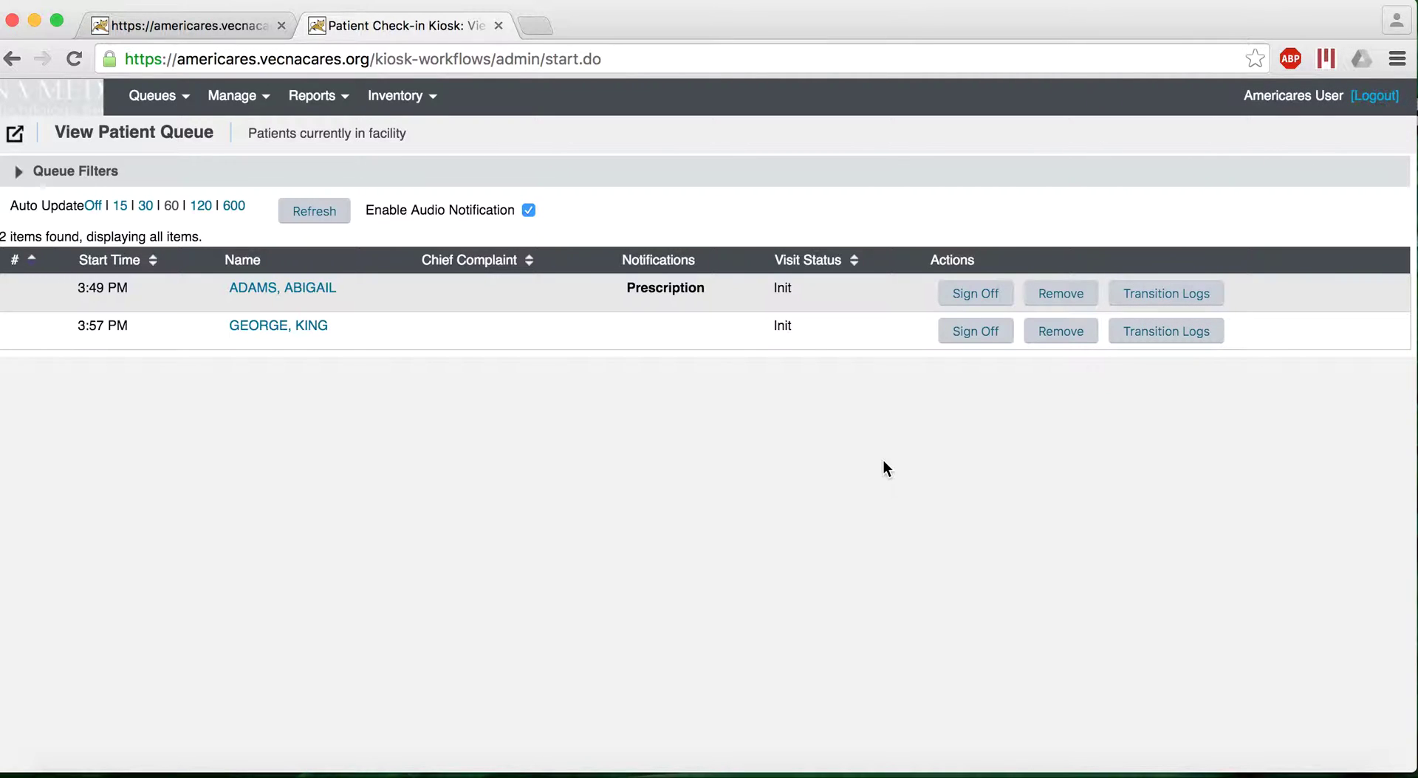
Open the list of reports and choose the Reports category
click(344, 101)
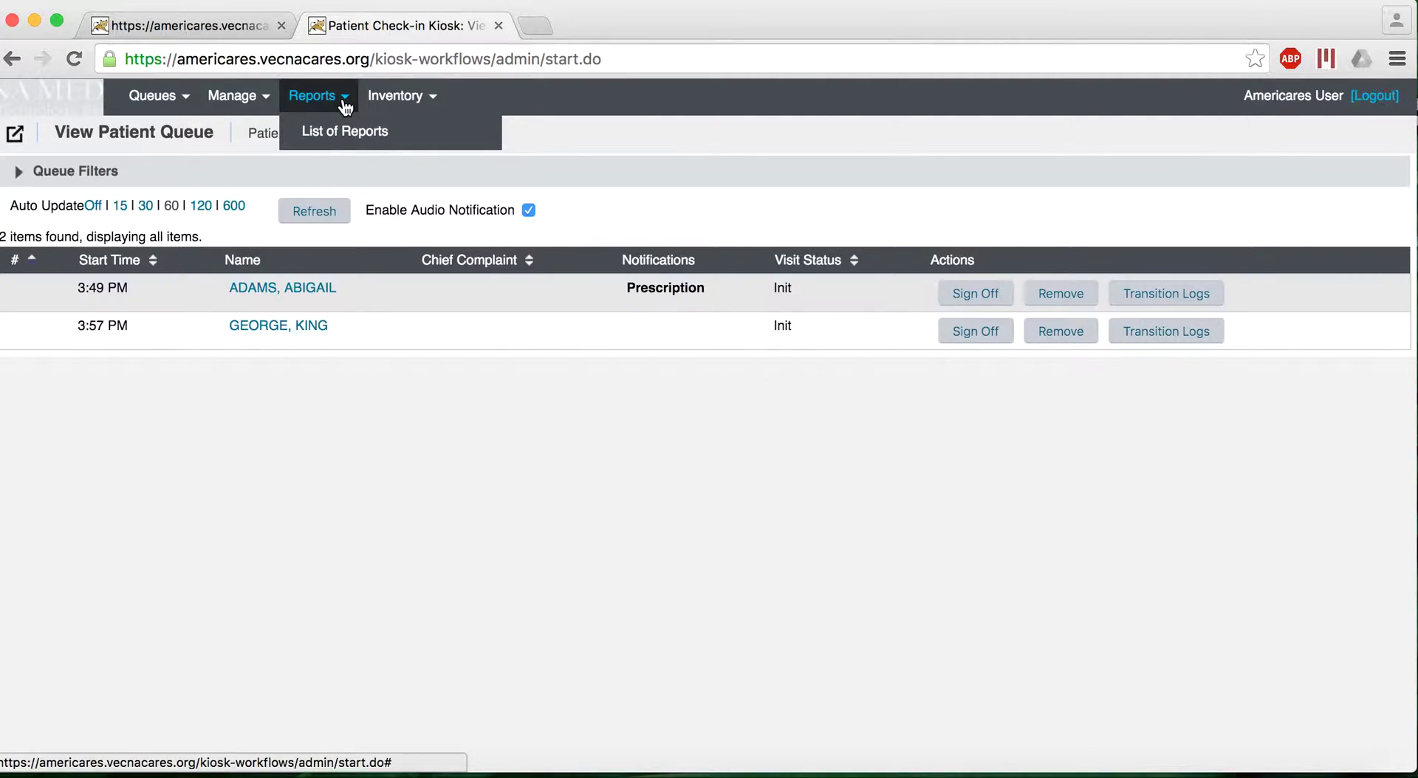
click(299, 141)
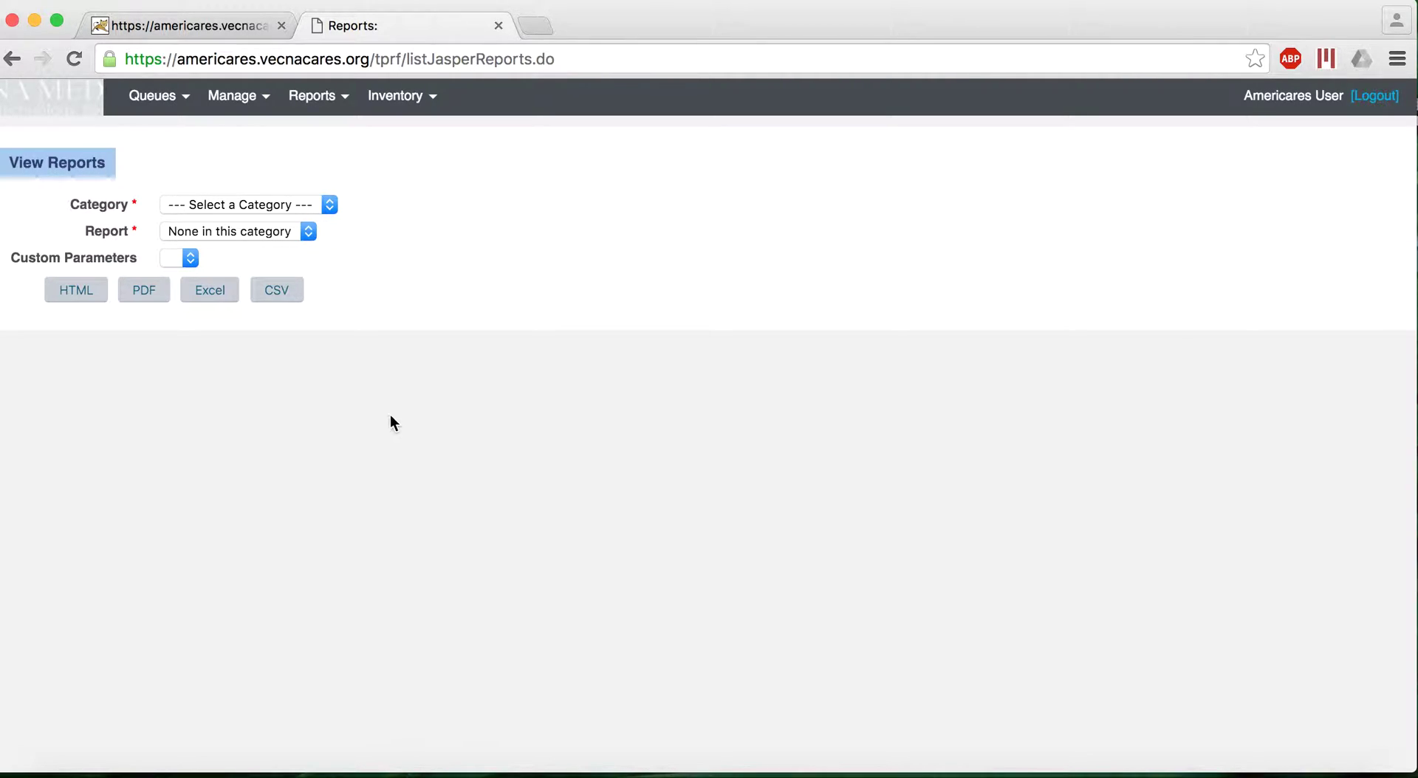
click(299, 208)
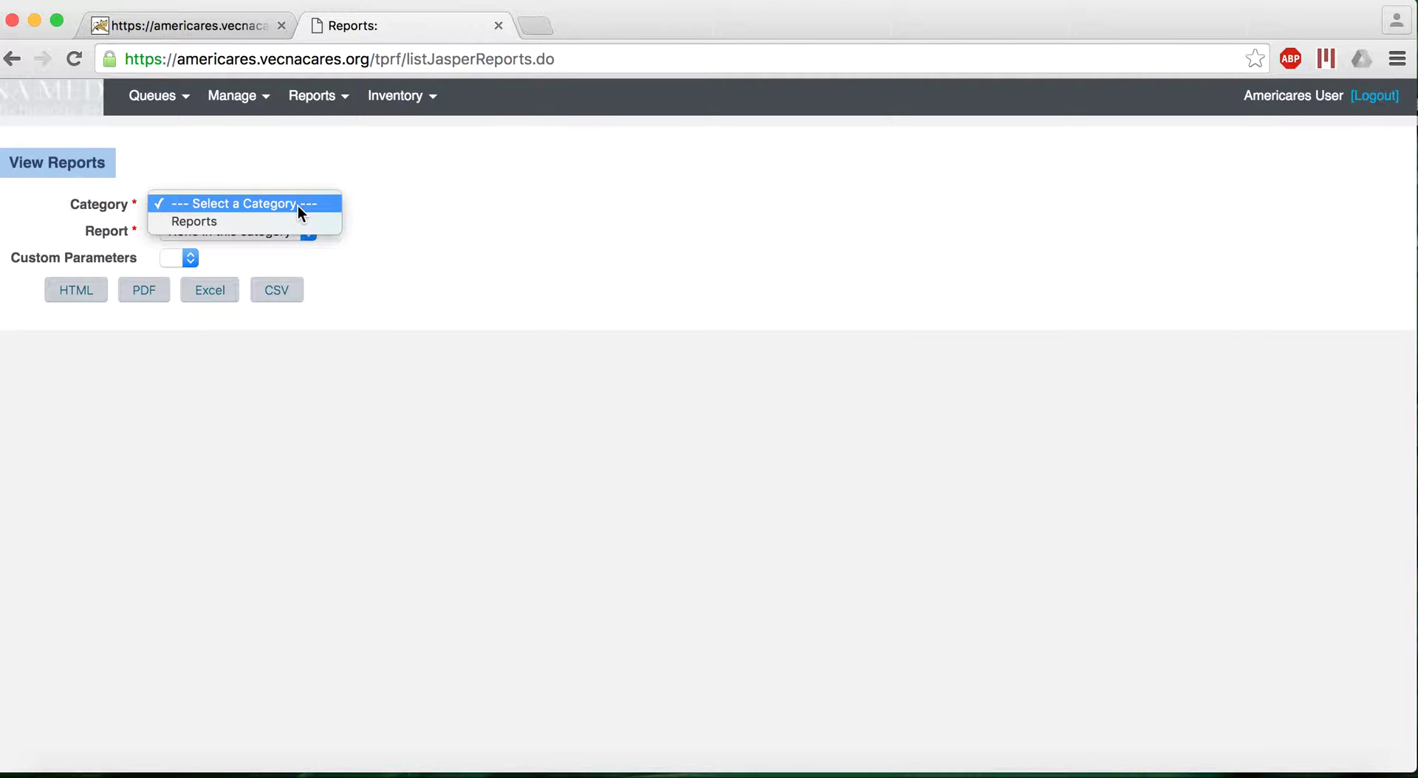
click(284, 225)
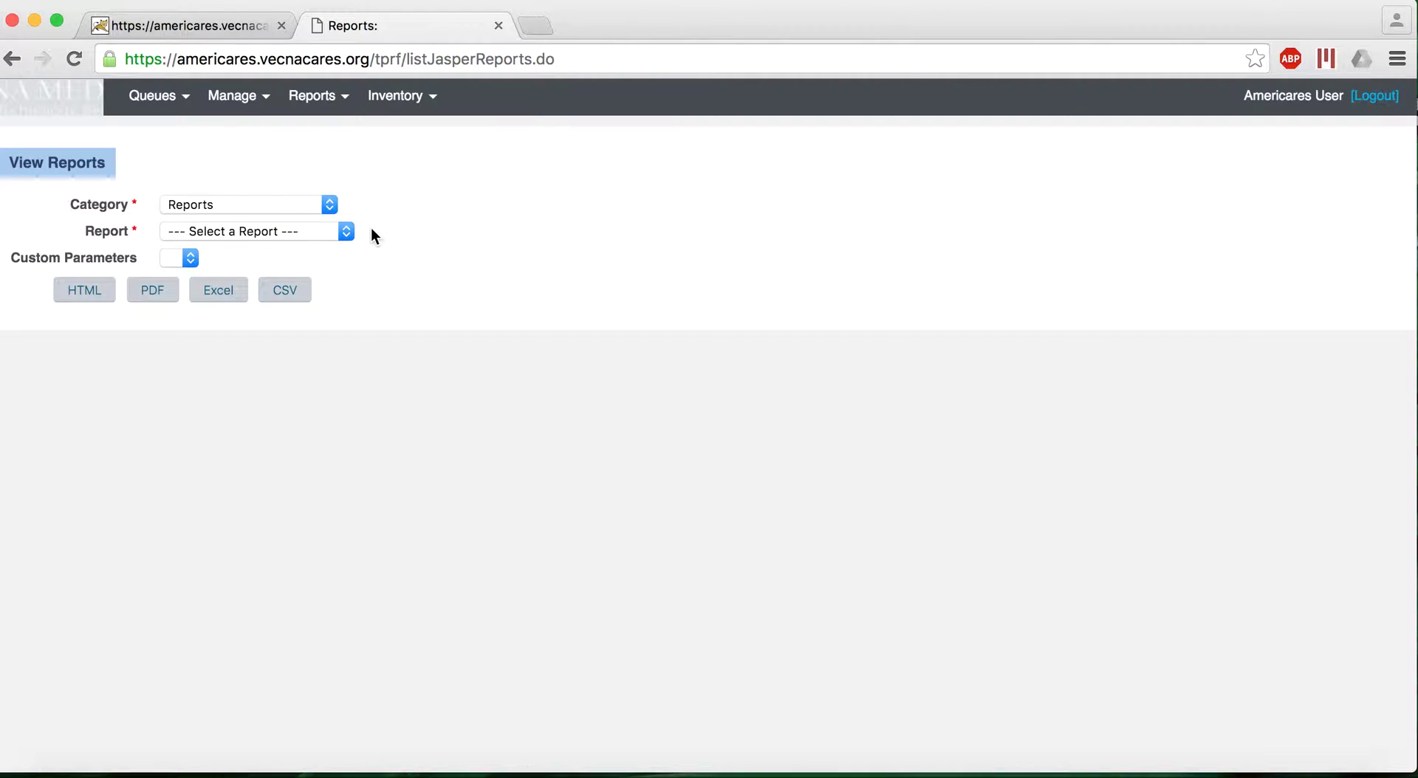
Select the Cost Report without custom parameters and request it in Excel format
click(338, 233)
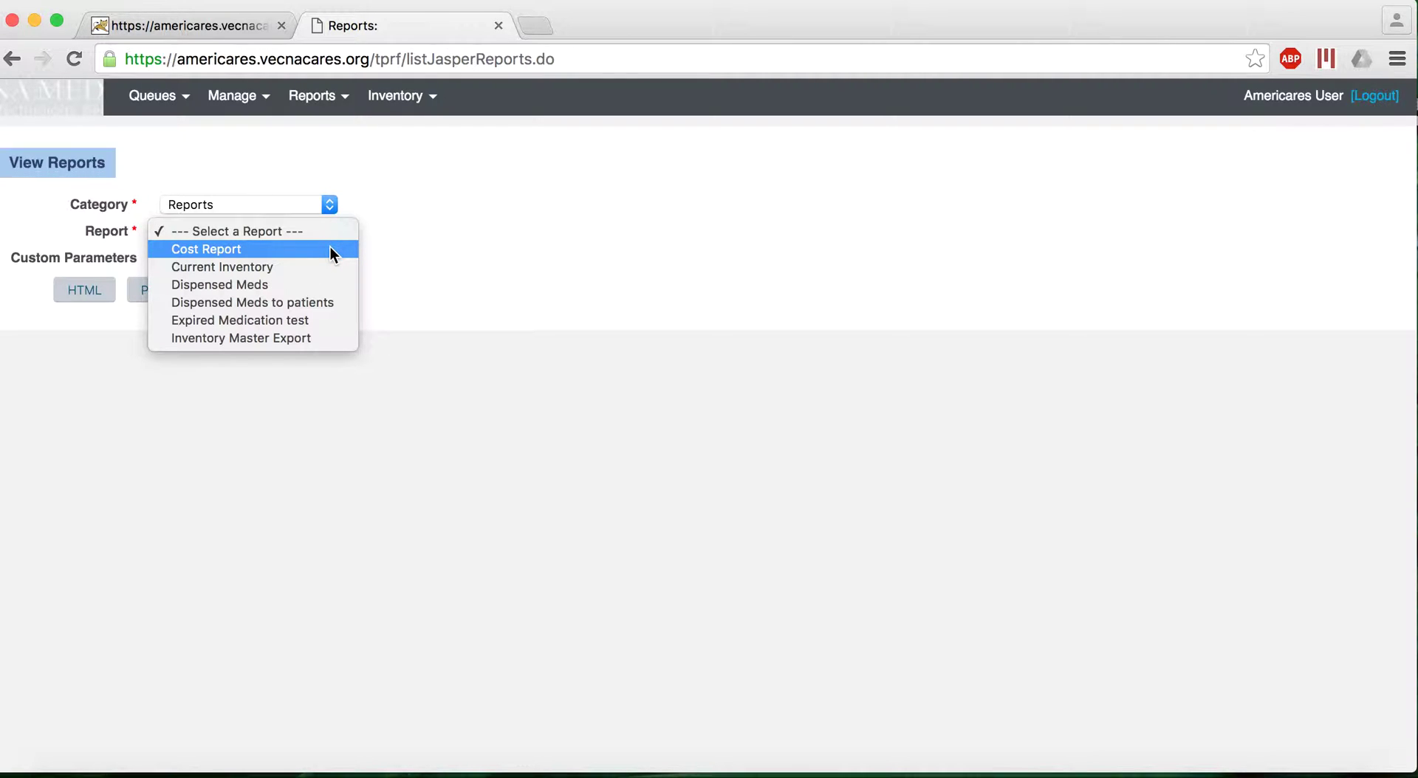
click(330, 246)
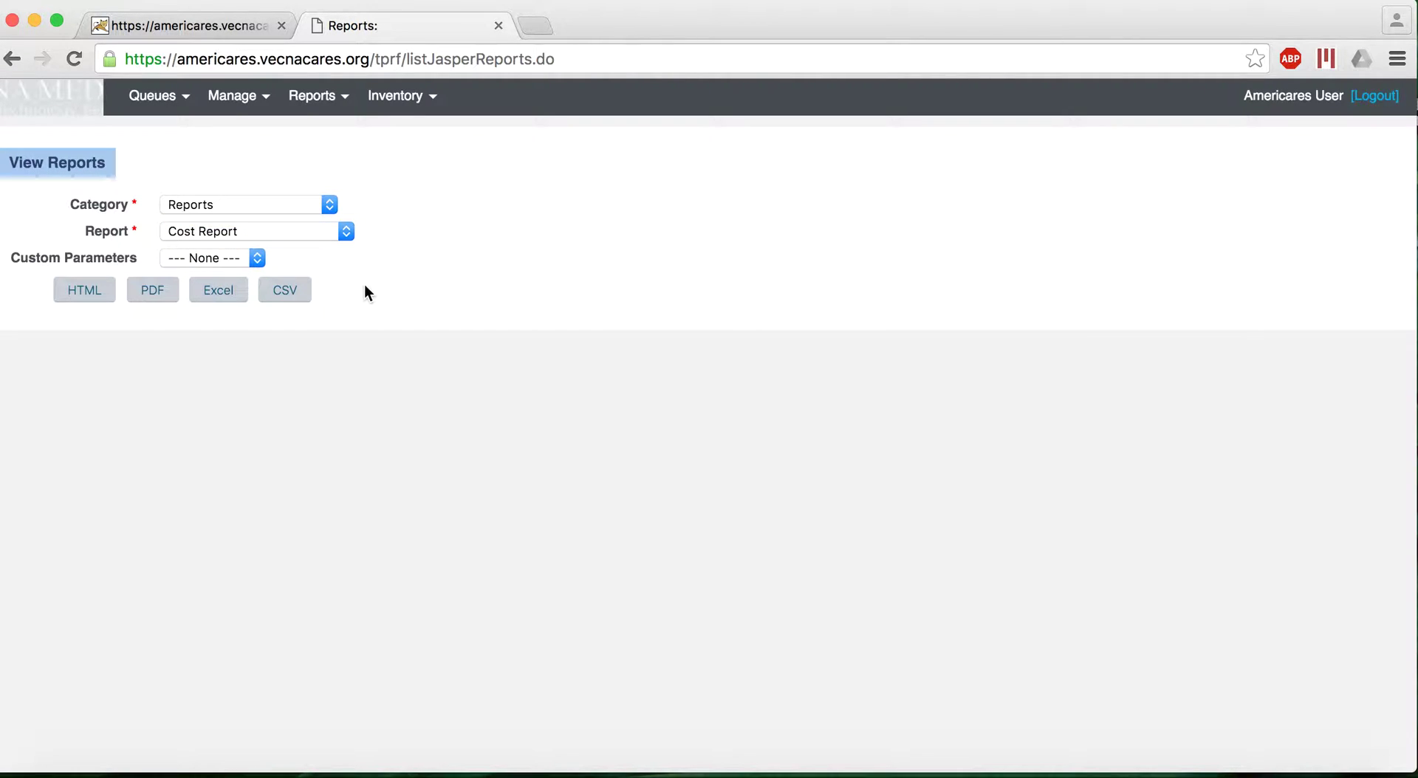
click(245, 257)
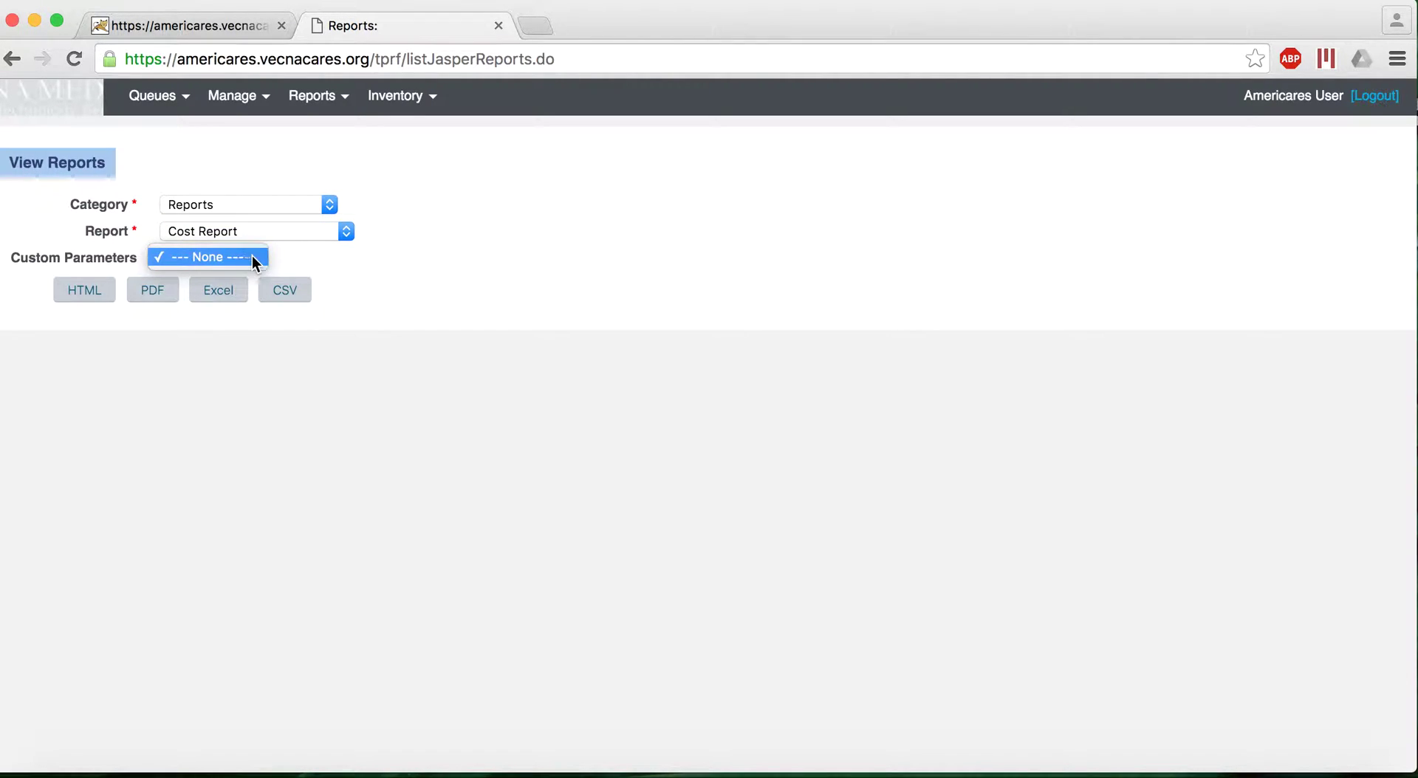
click(378, 263)
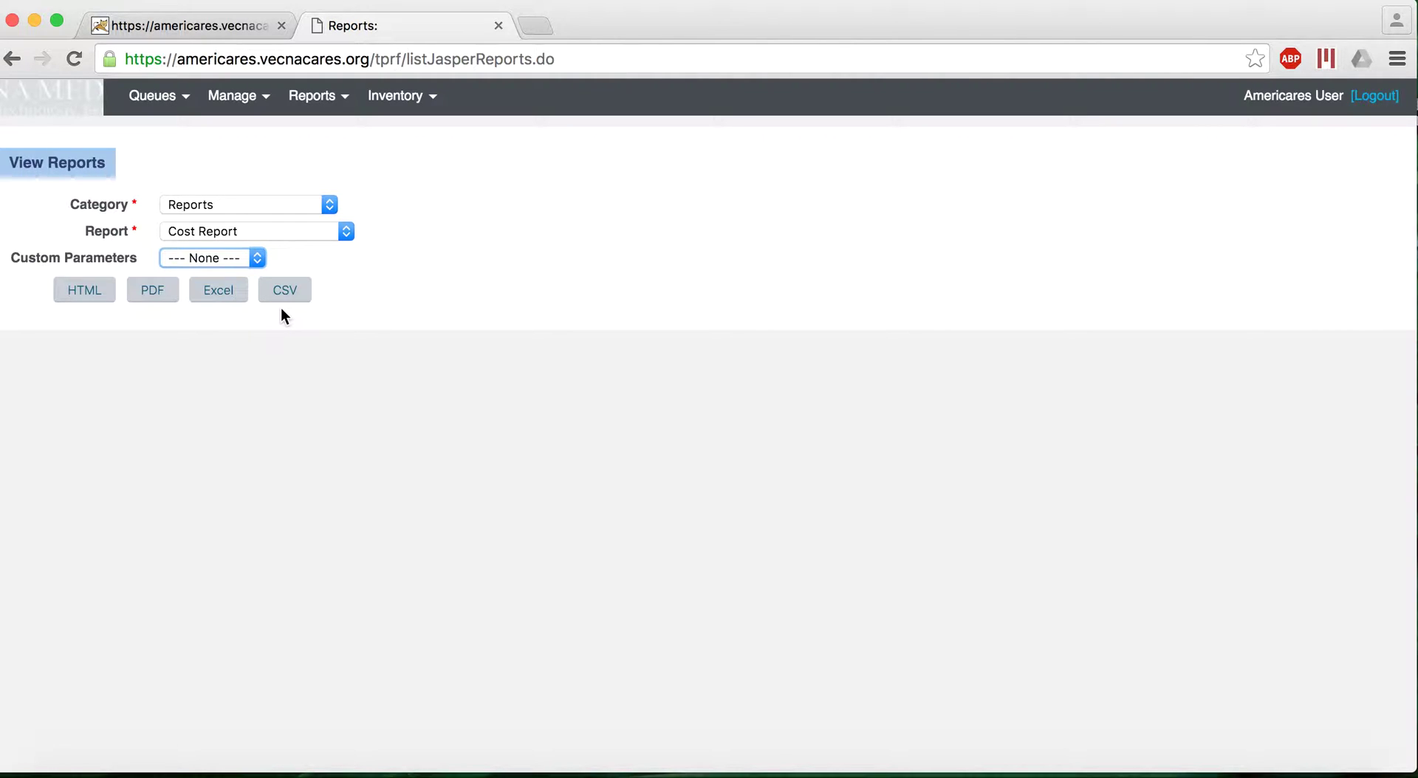
click(219, 290)
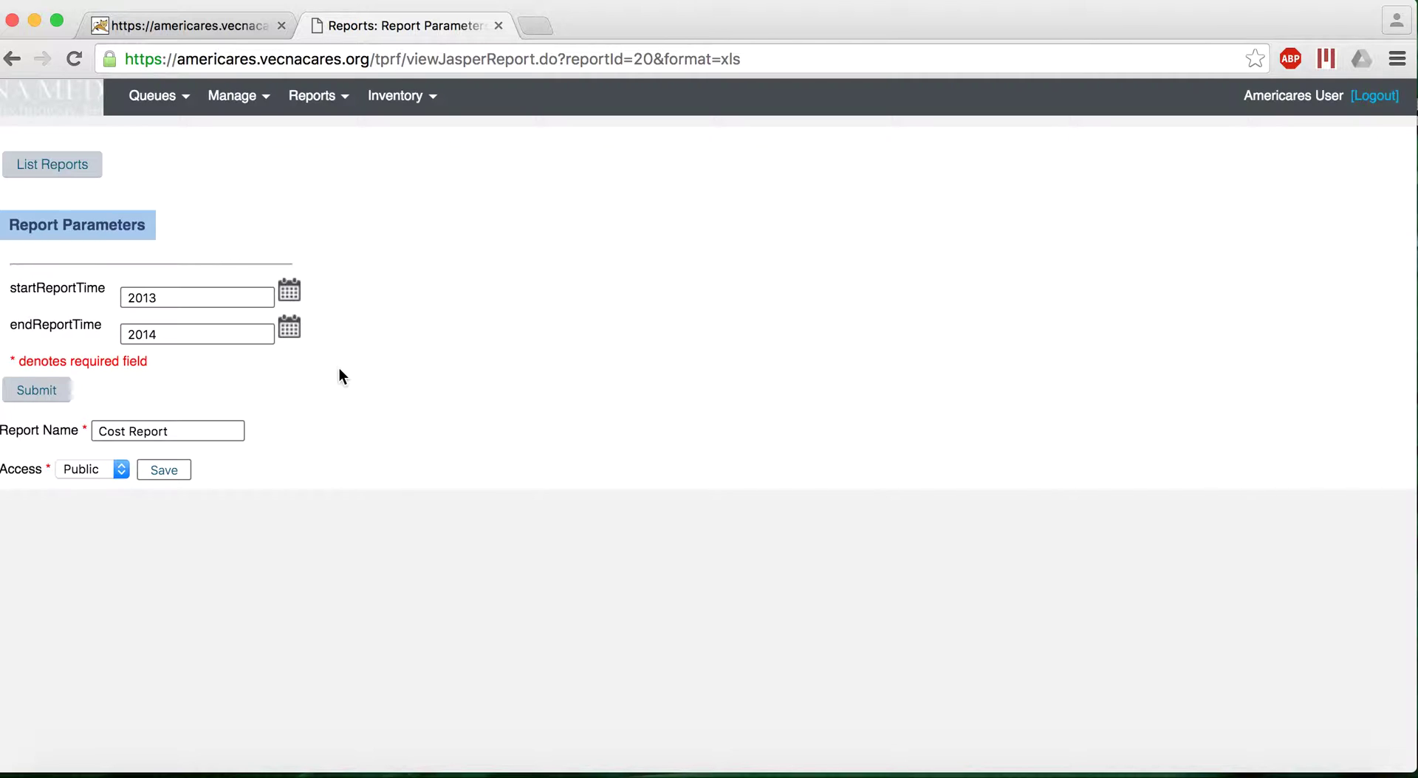
Set the report period from 2016-02-01 to 2016-03-15 and generate the cost report
click(289, 291)
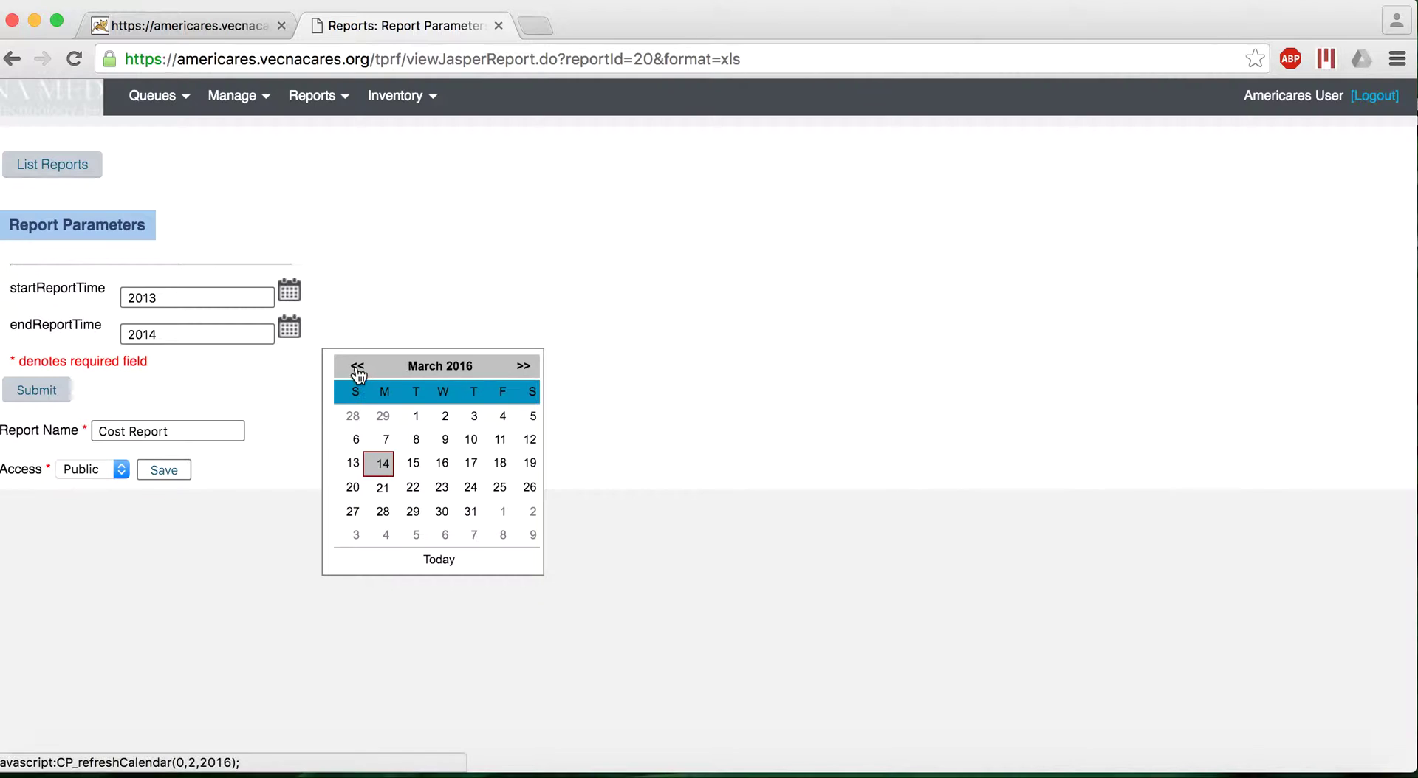
click(358, 367)
click(385, 416)
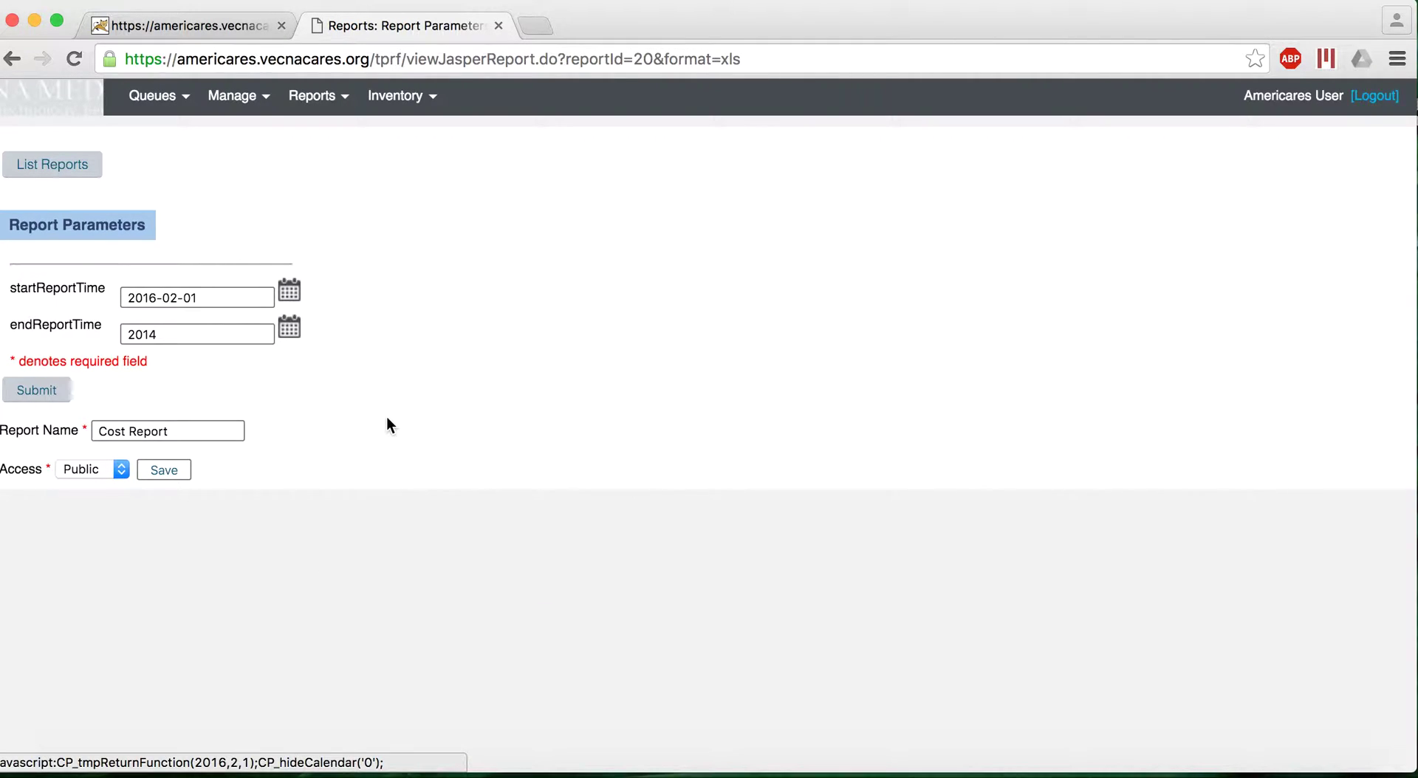
click(289, 328)
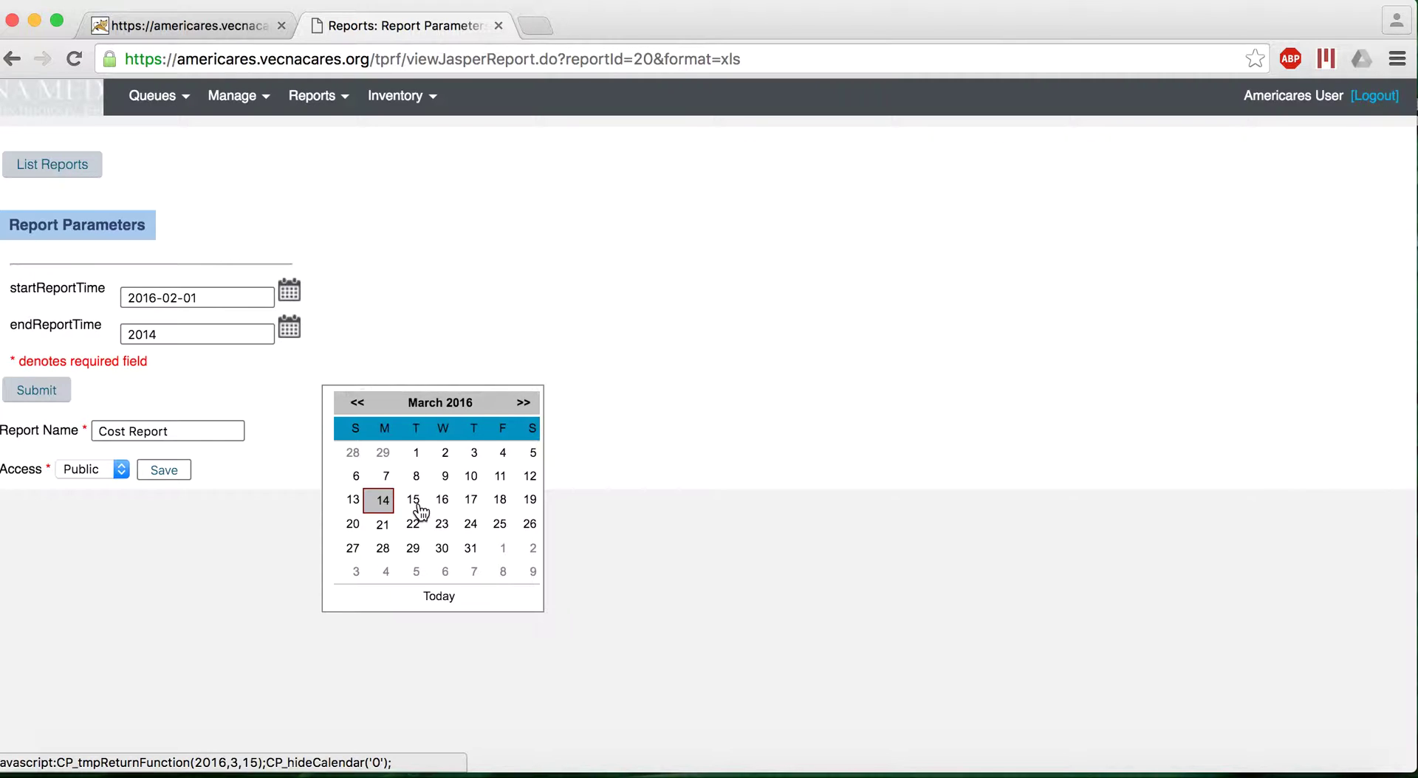
click(415, 502)
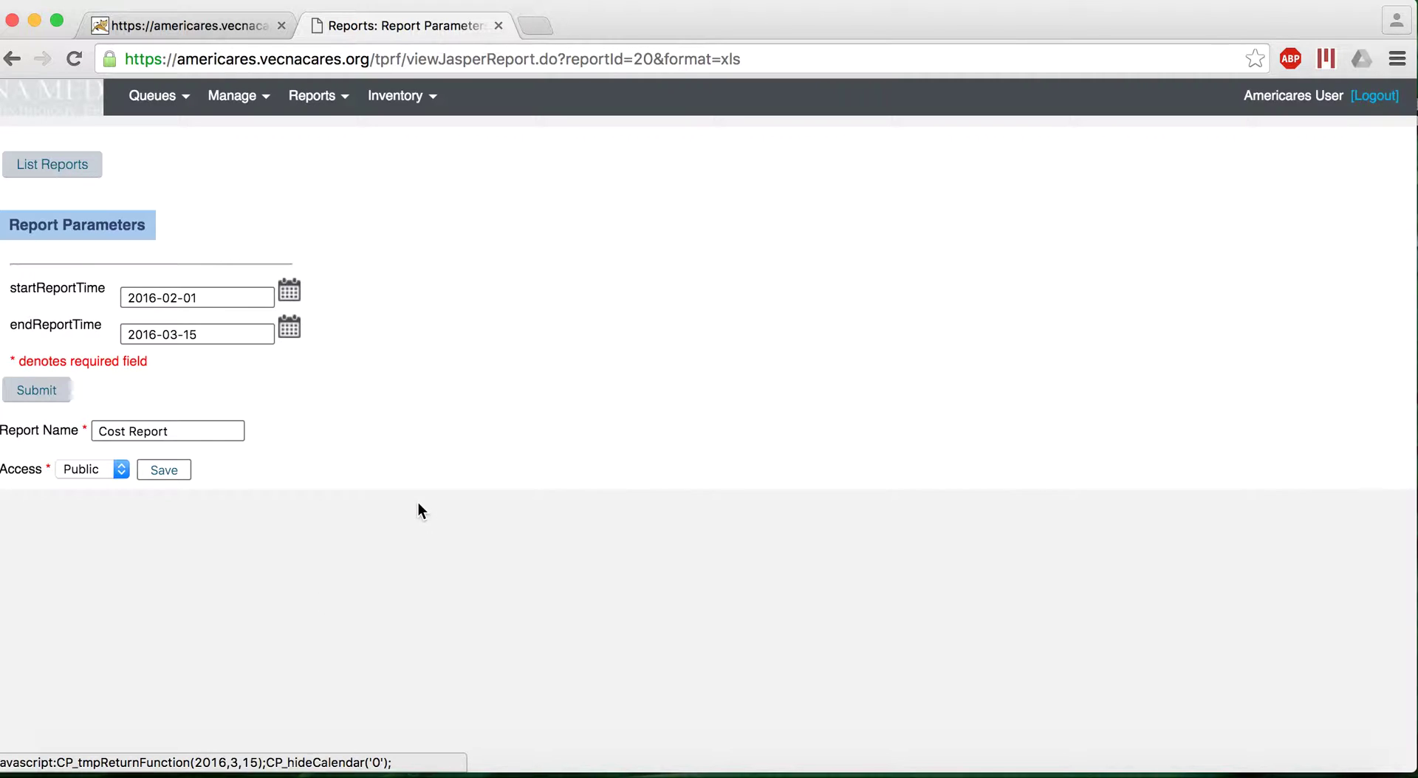
click(37, 390)
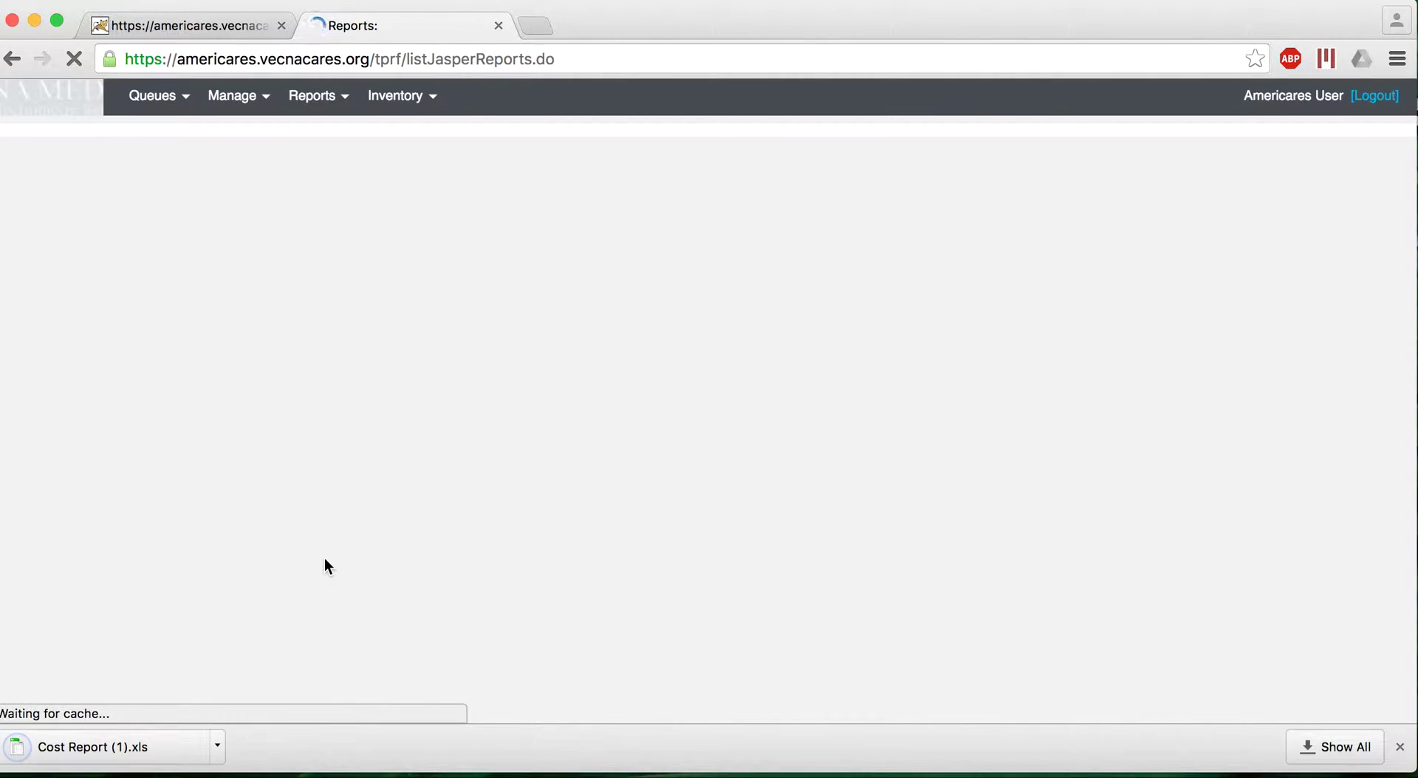
Open the downloaded cost report in Excel, examine its unit costs, dispensed quantities, subtotals and totals, and put the workbook away
click(153, 741)
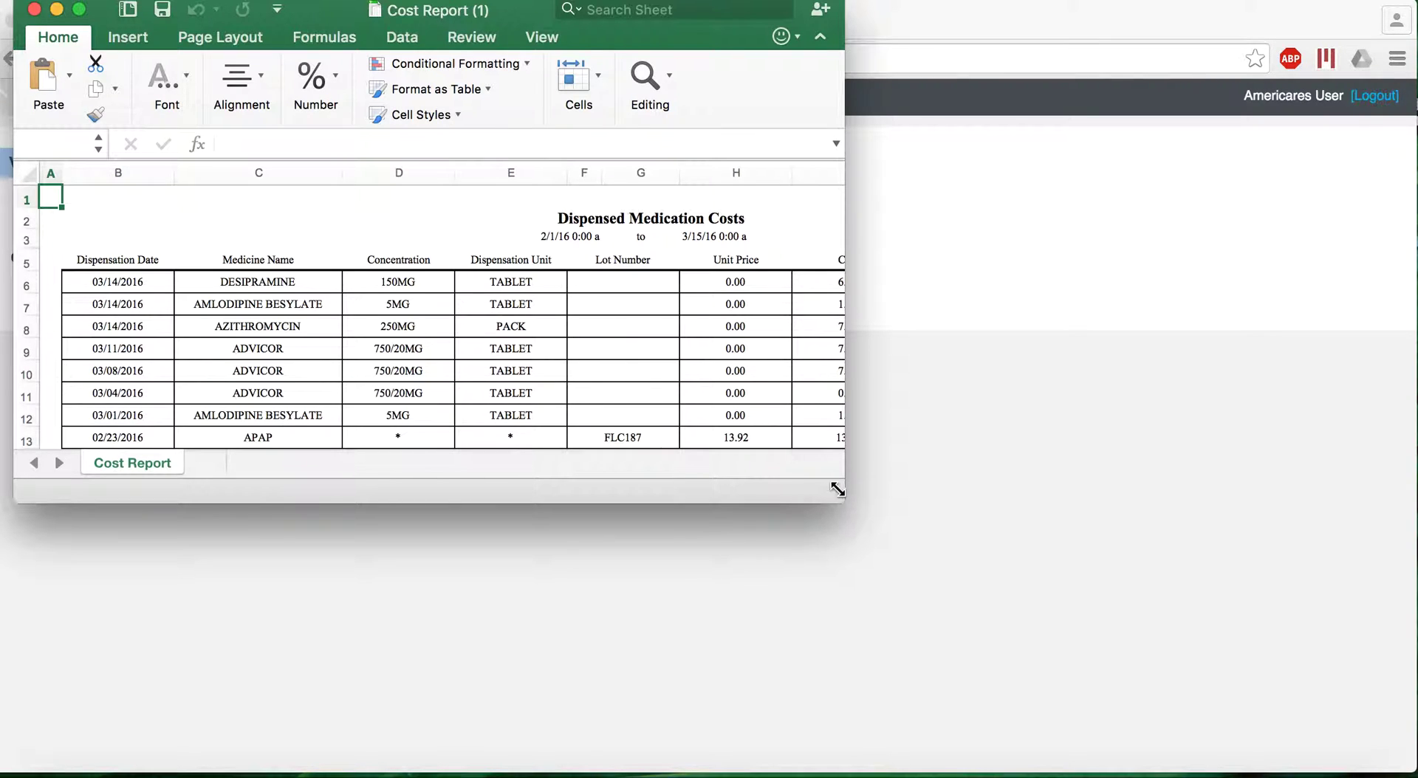
drag(885, 515, 1287, 689)
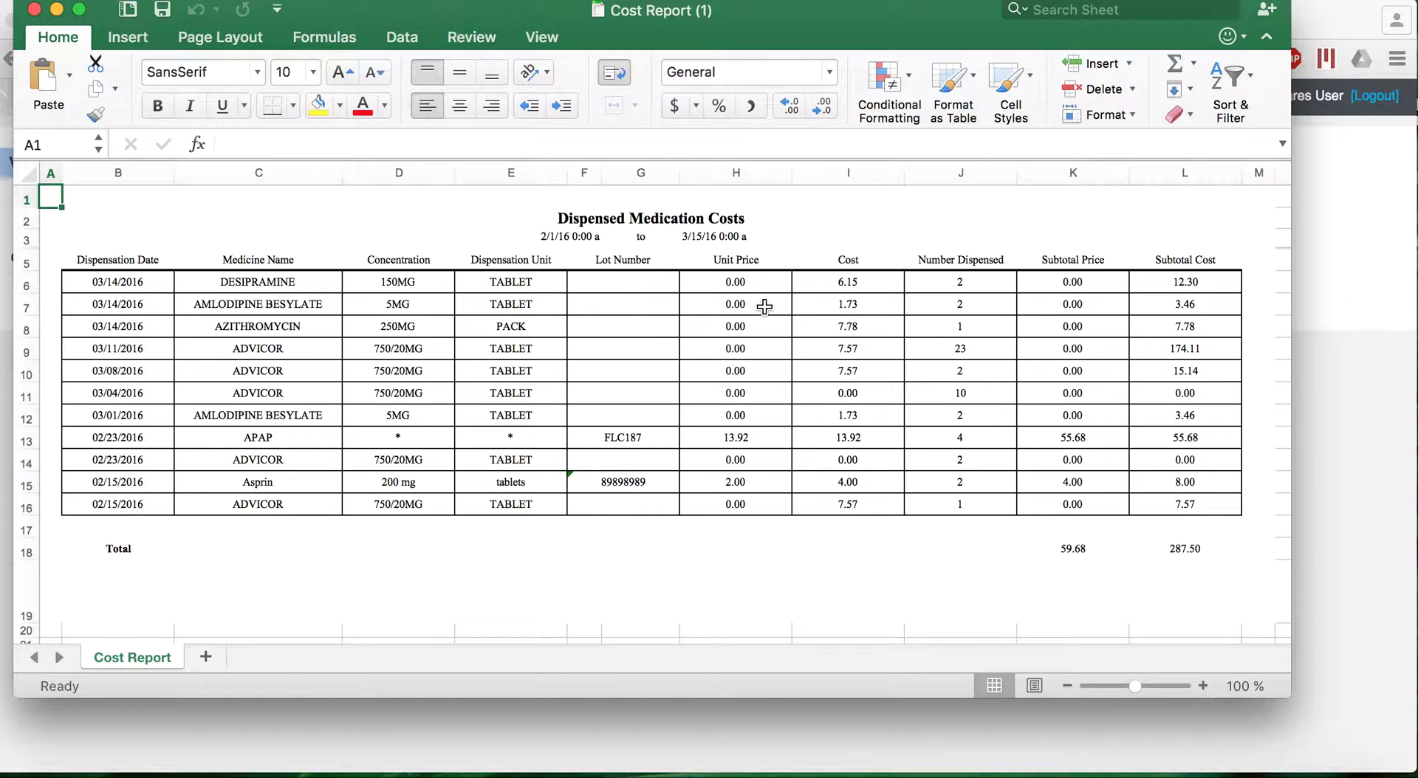
click(935, 289)
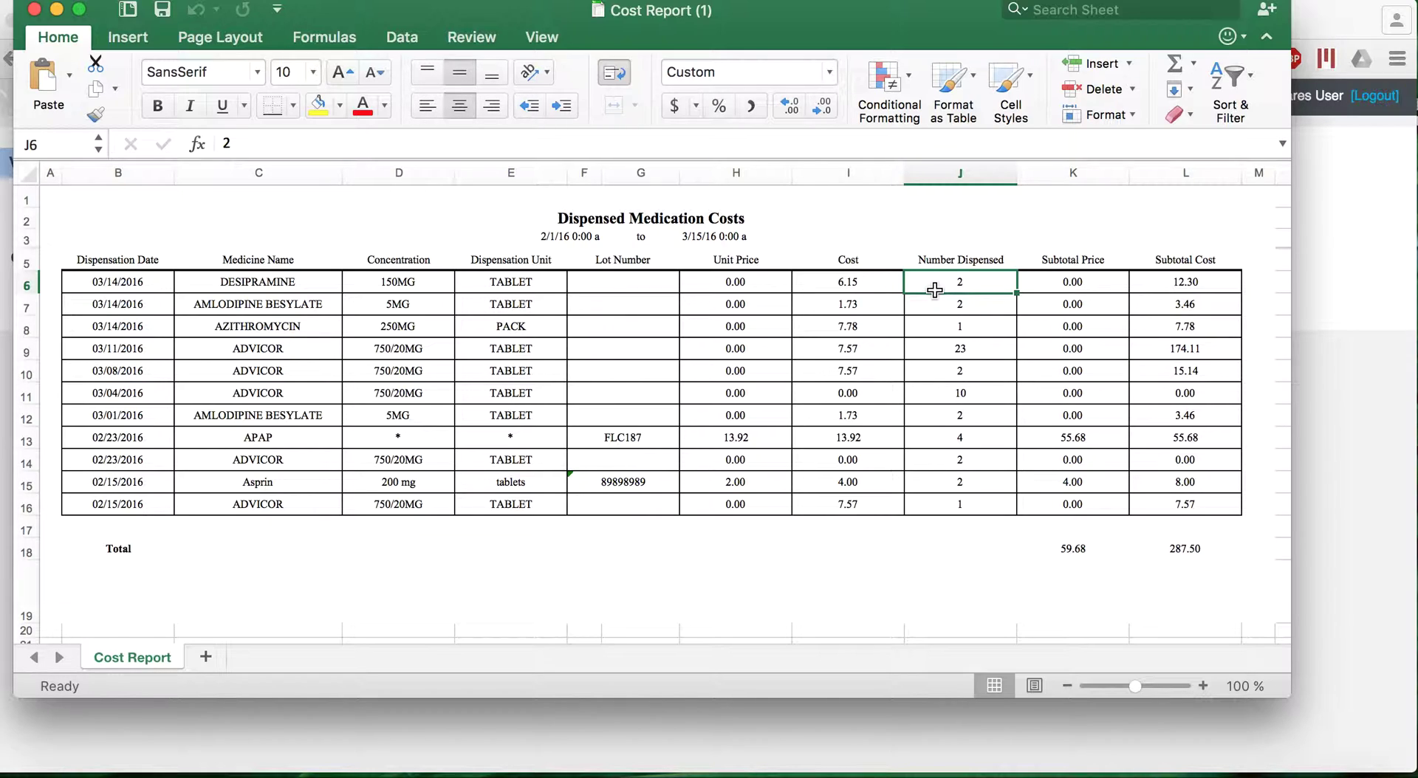
click(889, 287)
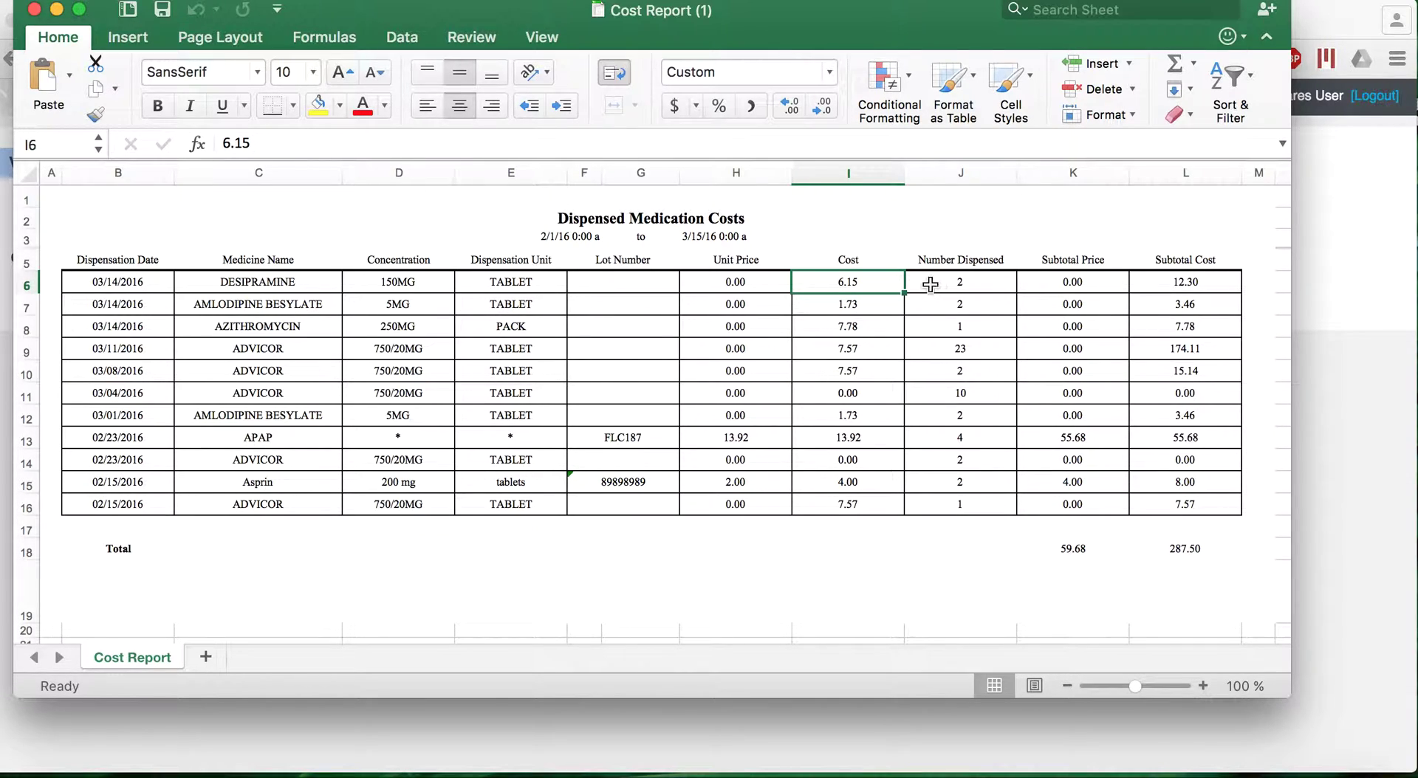
click(1190, 285)
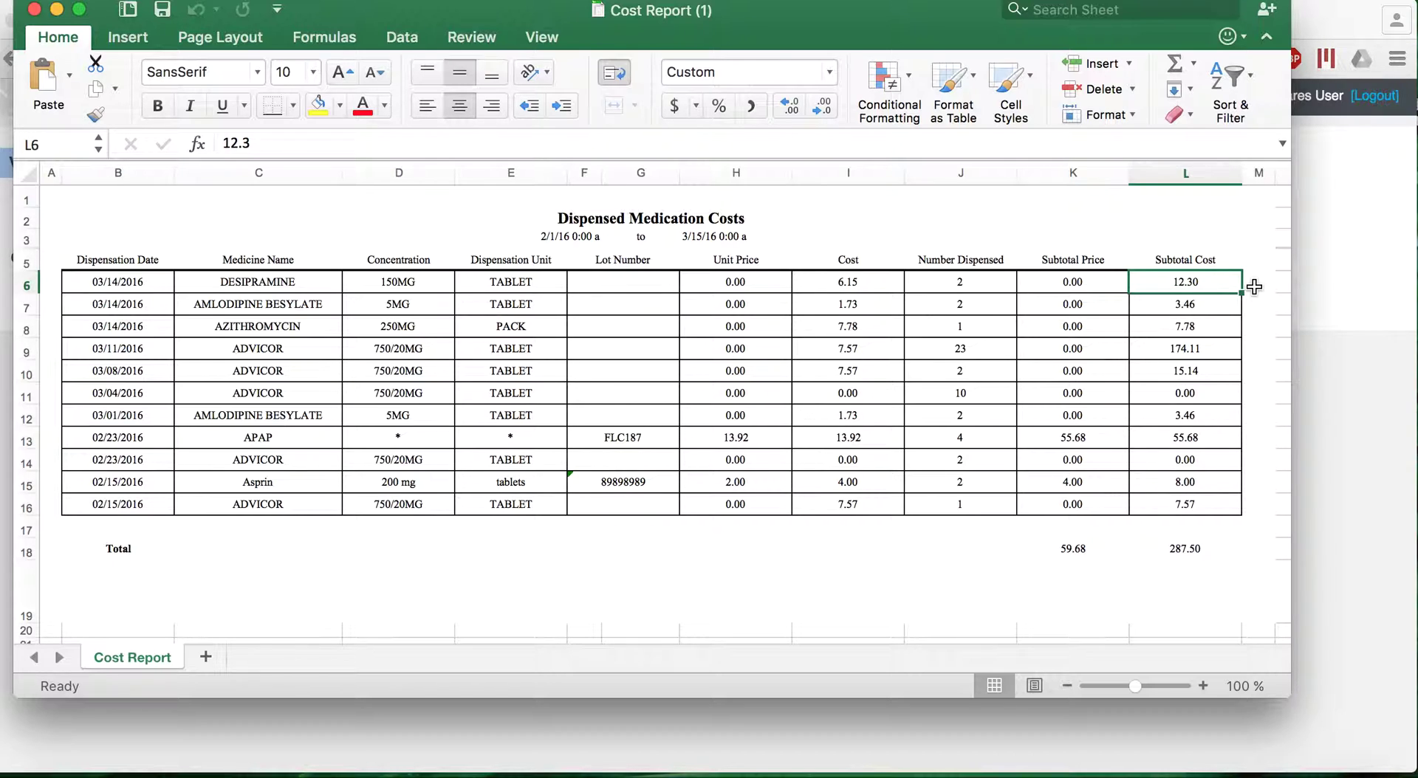
key(Left)
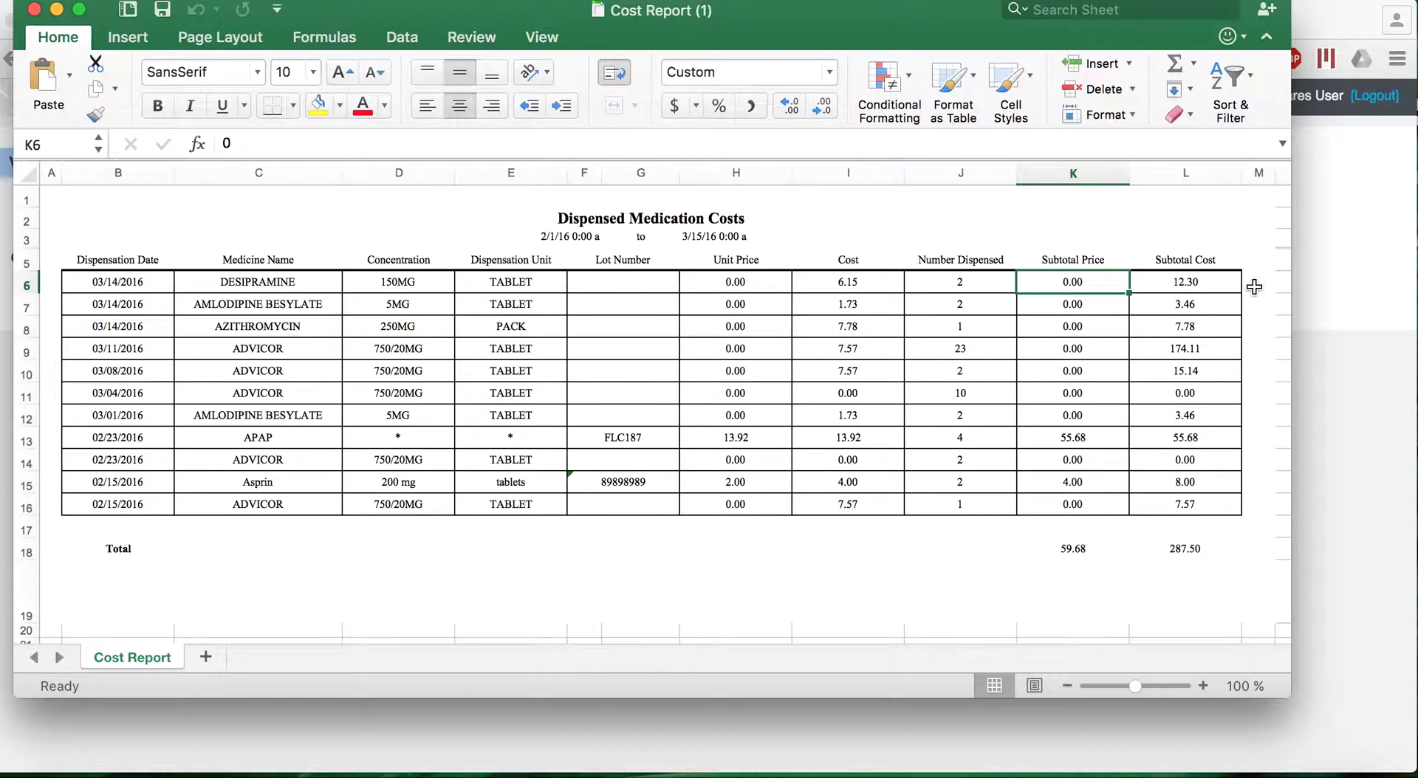
drag(1186, 282, 1204, 510)
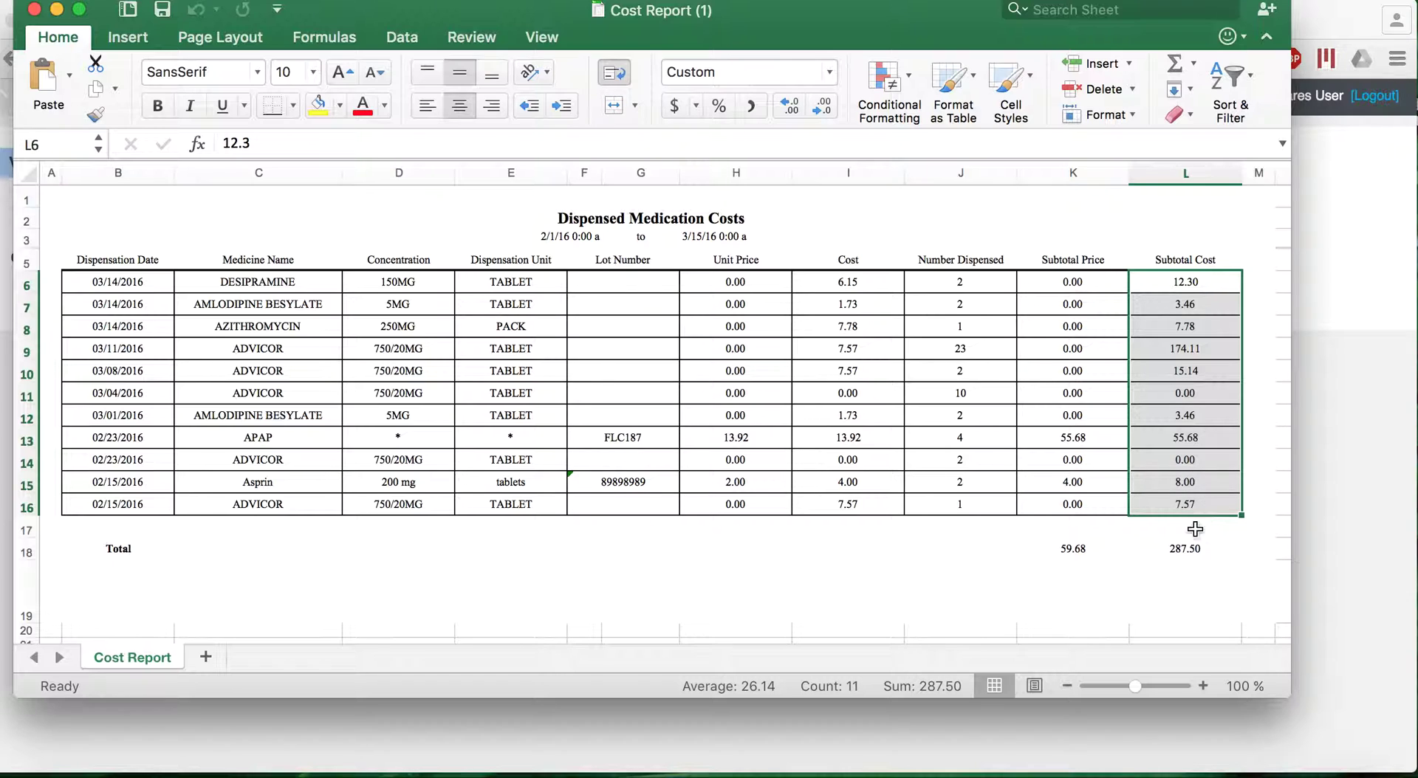
click(1227, 556)
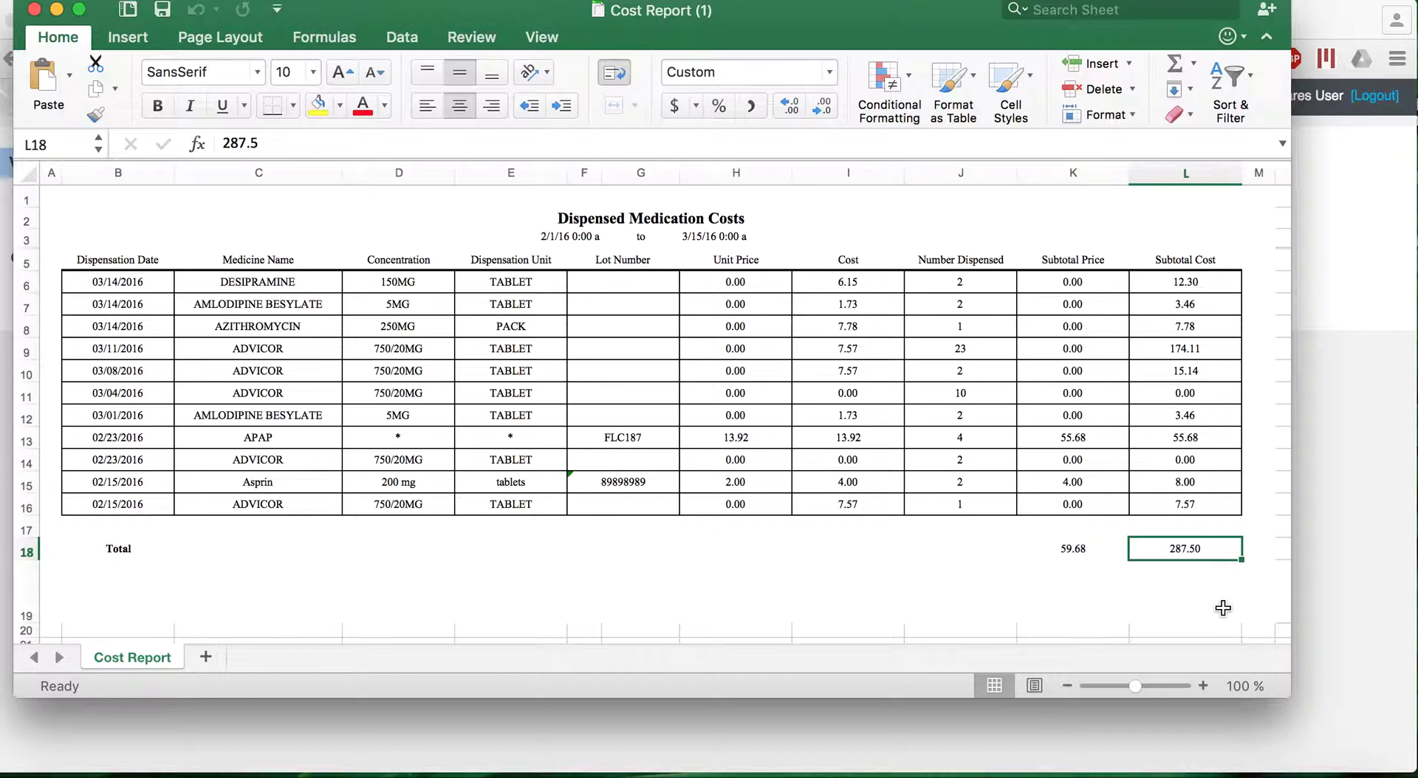
click(1097, 558)
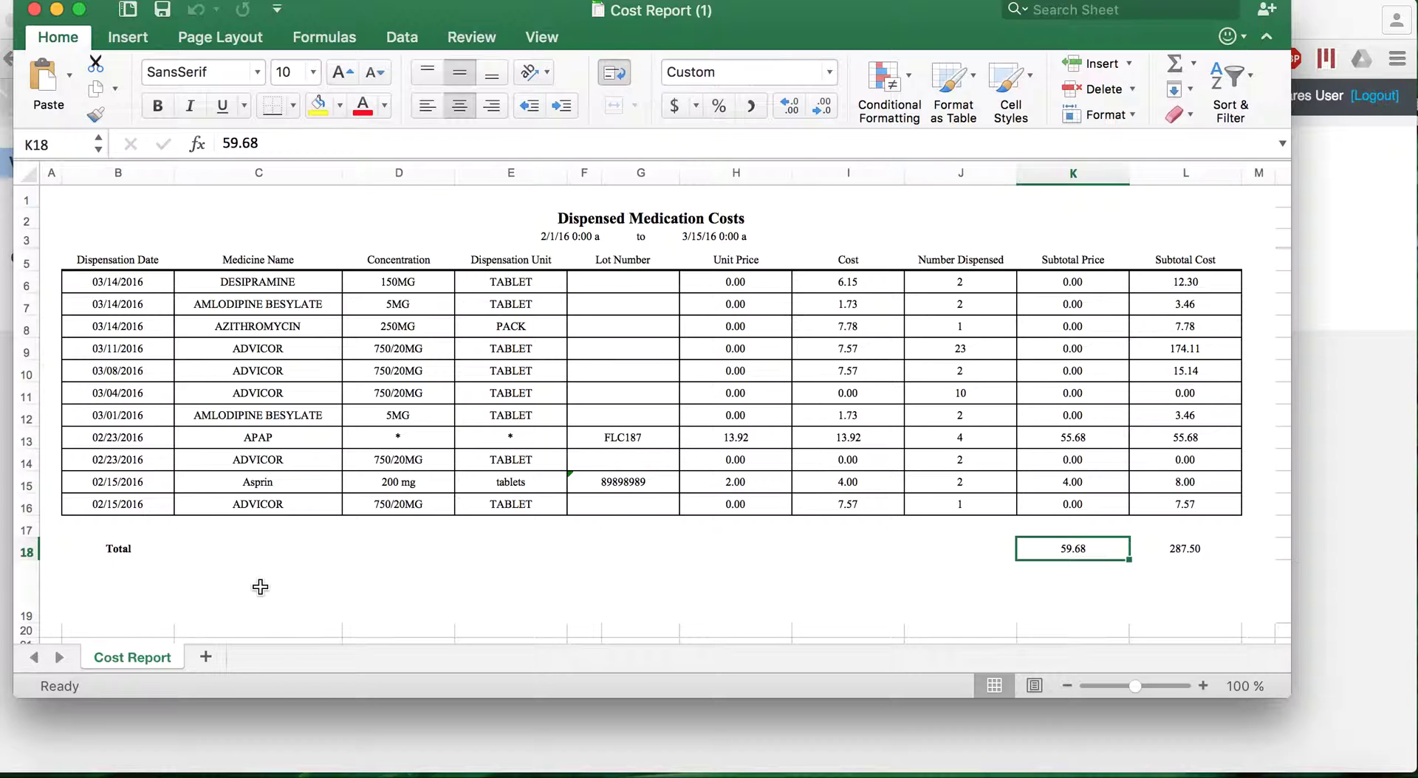
click(34, 9)
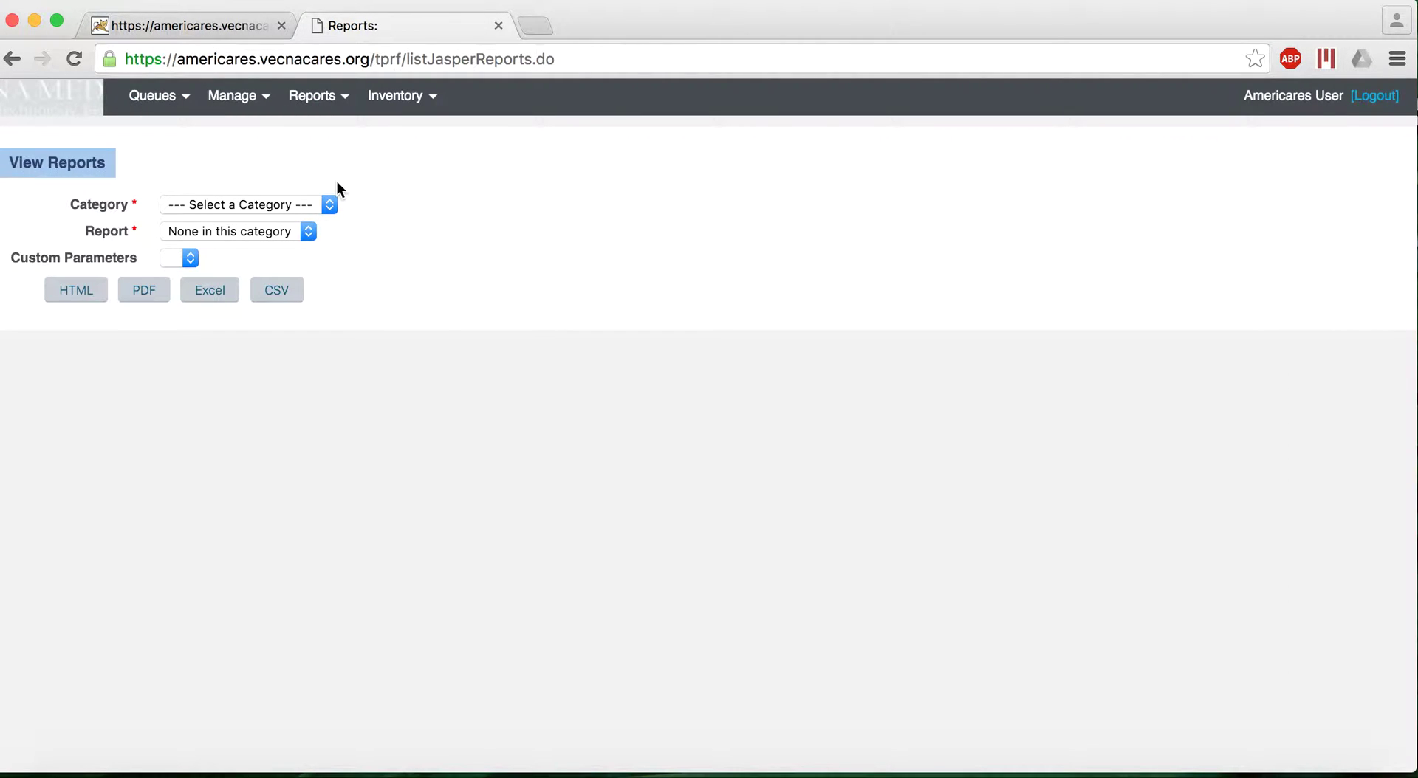
Select the Current Inventory report in the Reports category without custom parameters and generate it as HTML
click(296, 196)
click(281, 214)
click(278, 229)
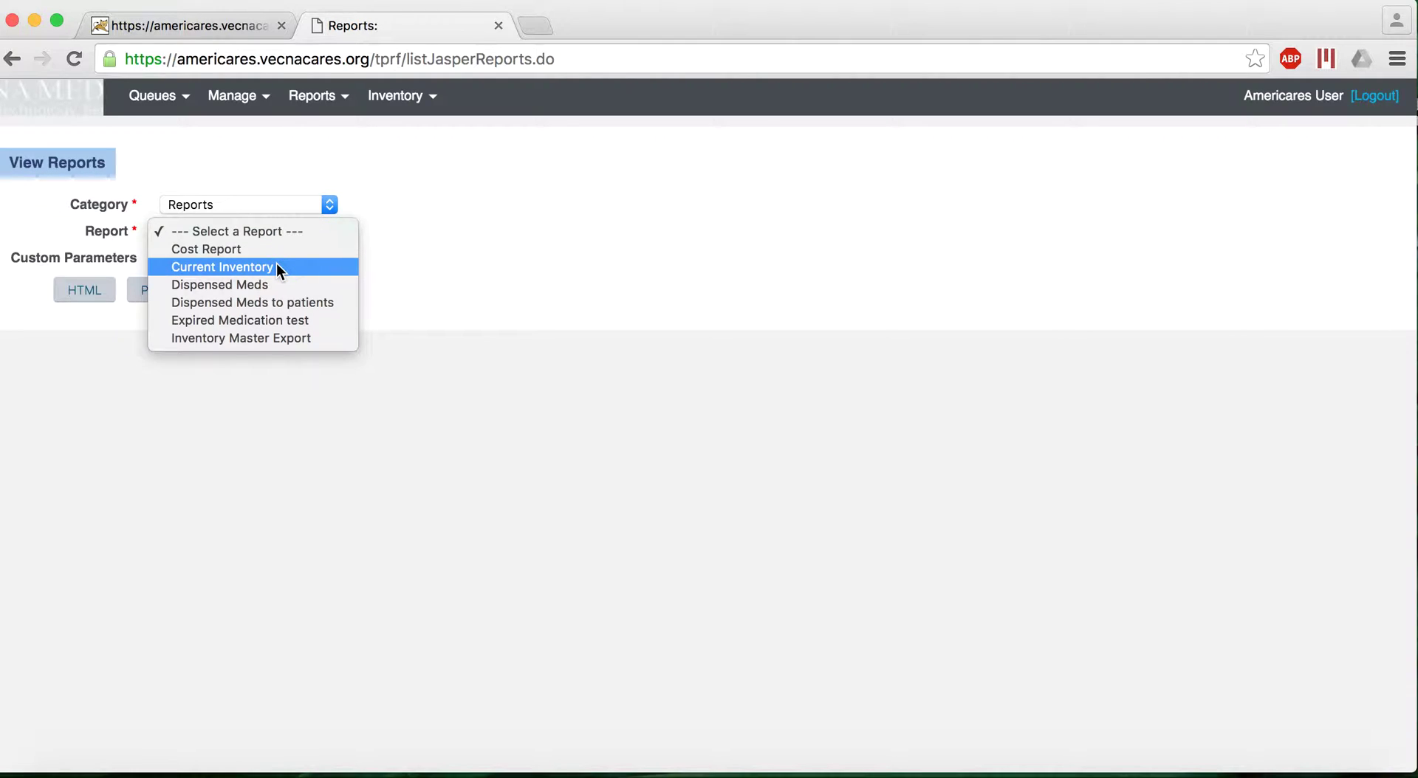
click(295, 267)
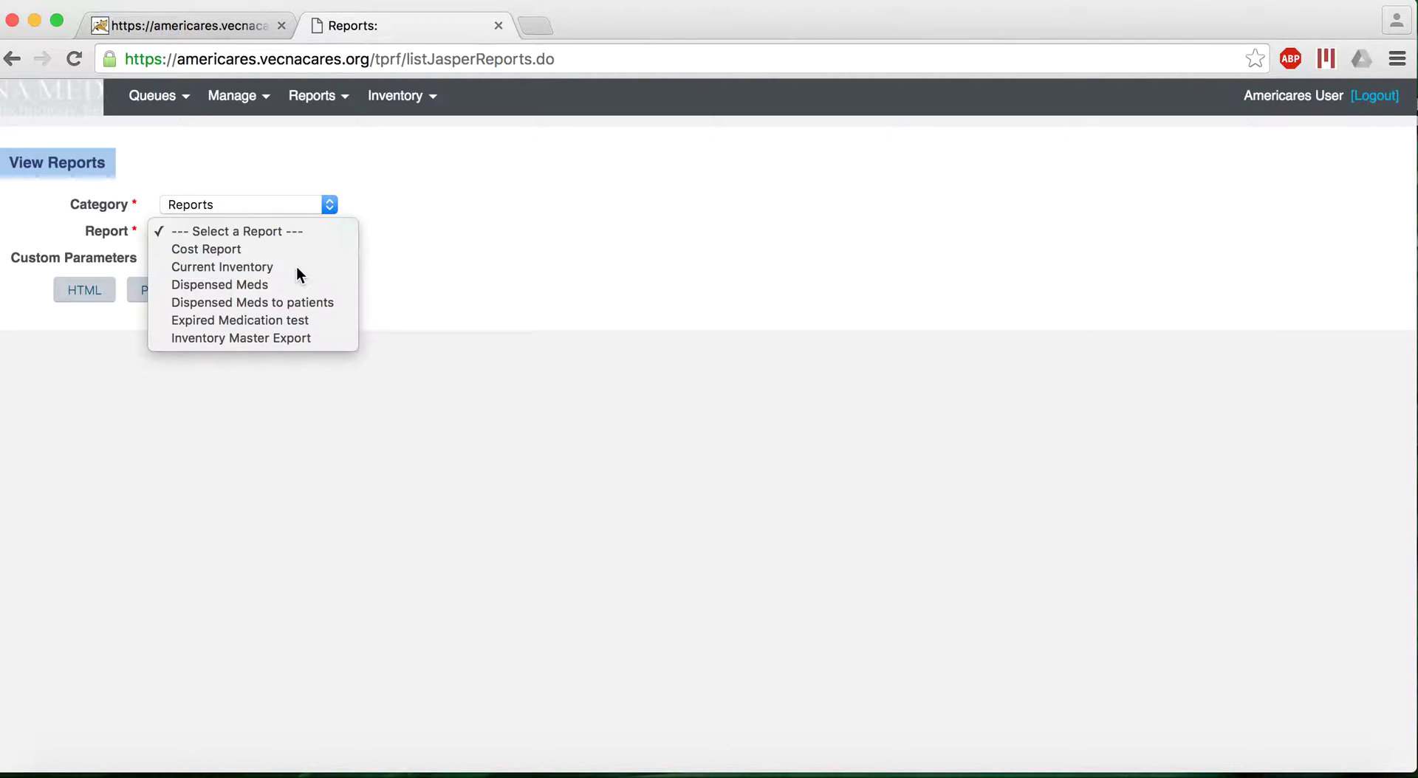
click(241, 259)
click(247, 259)
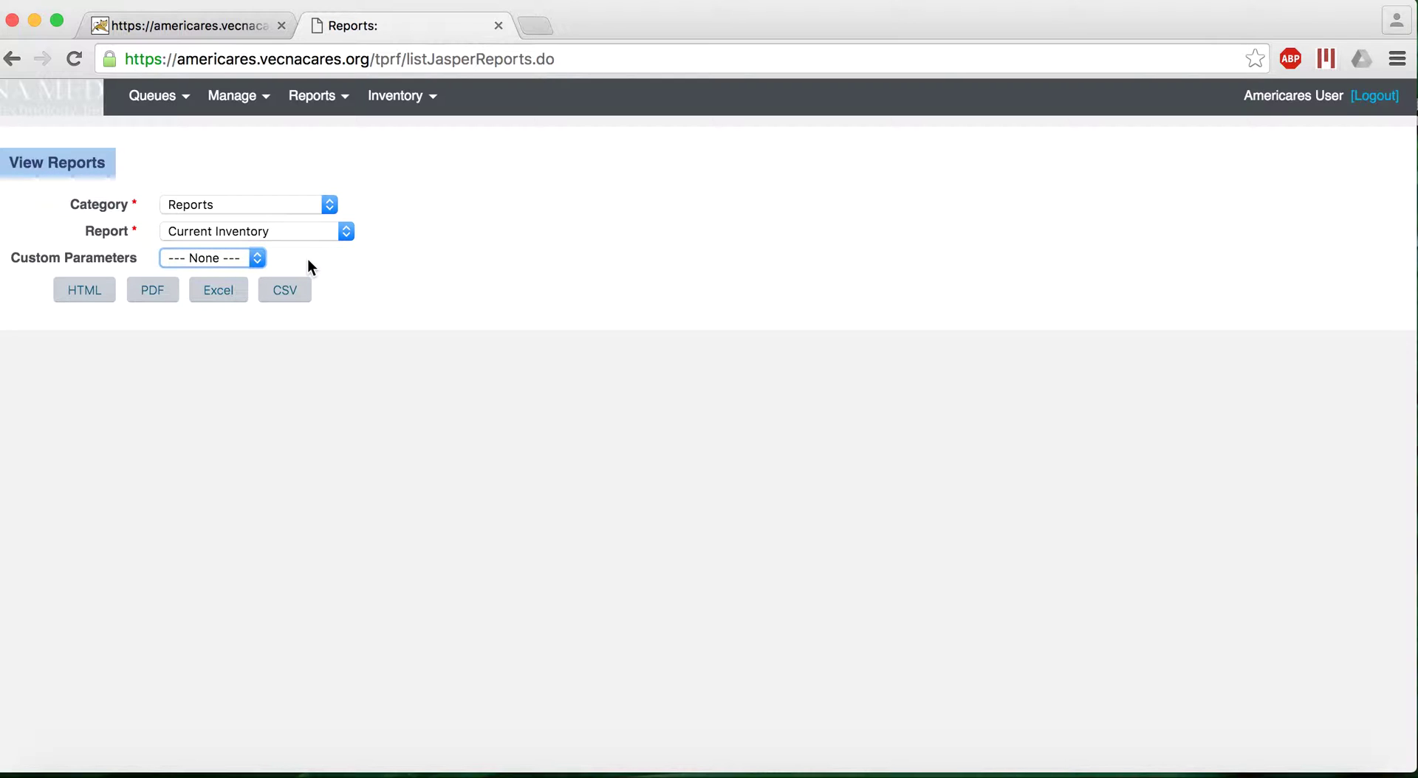
click(86, 299)
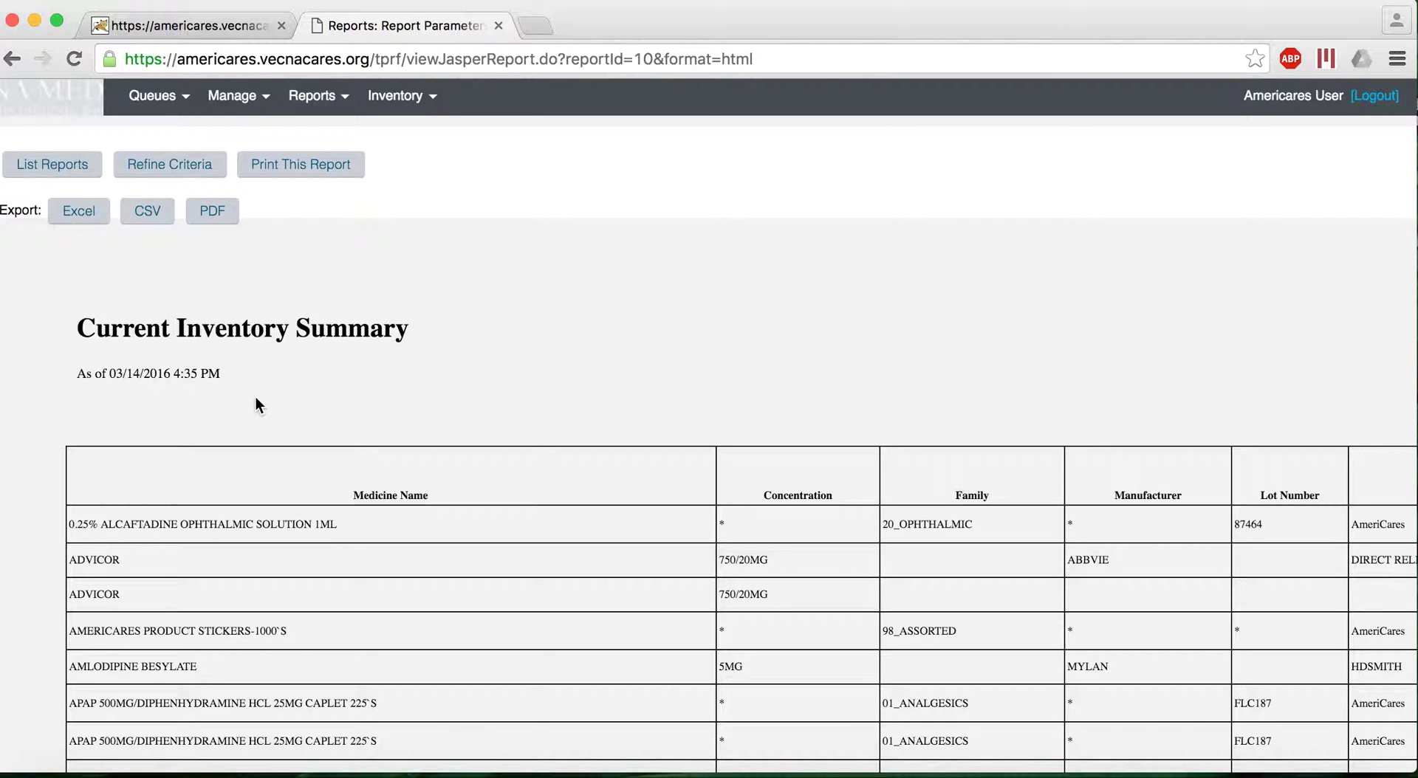
Examine the Current Inventory Summary table across all its columns, from medicine name to quantity in stock
scroll(255, 397, down, 3)
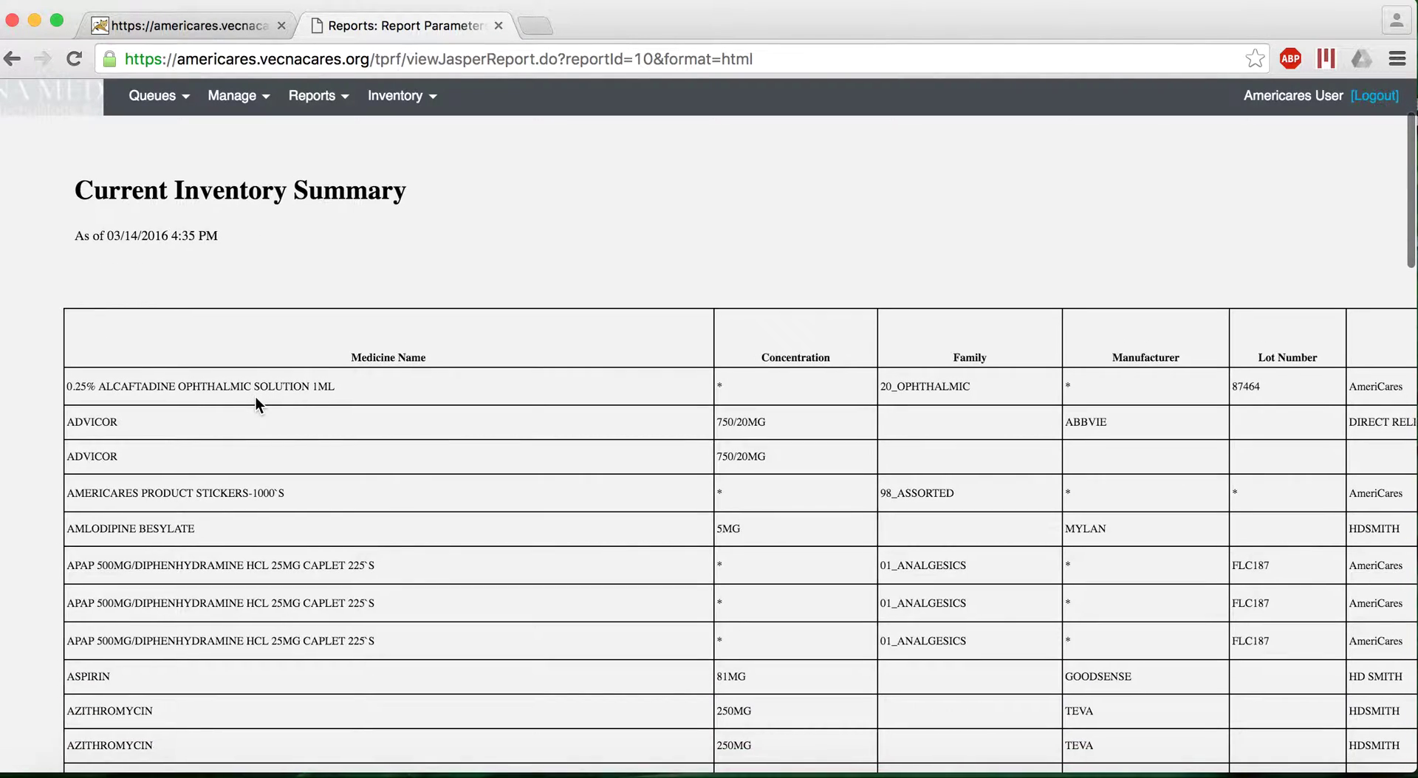
scroll(255, 397, right, 3)
scroll(255, 397, right, 8)
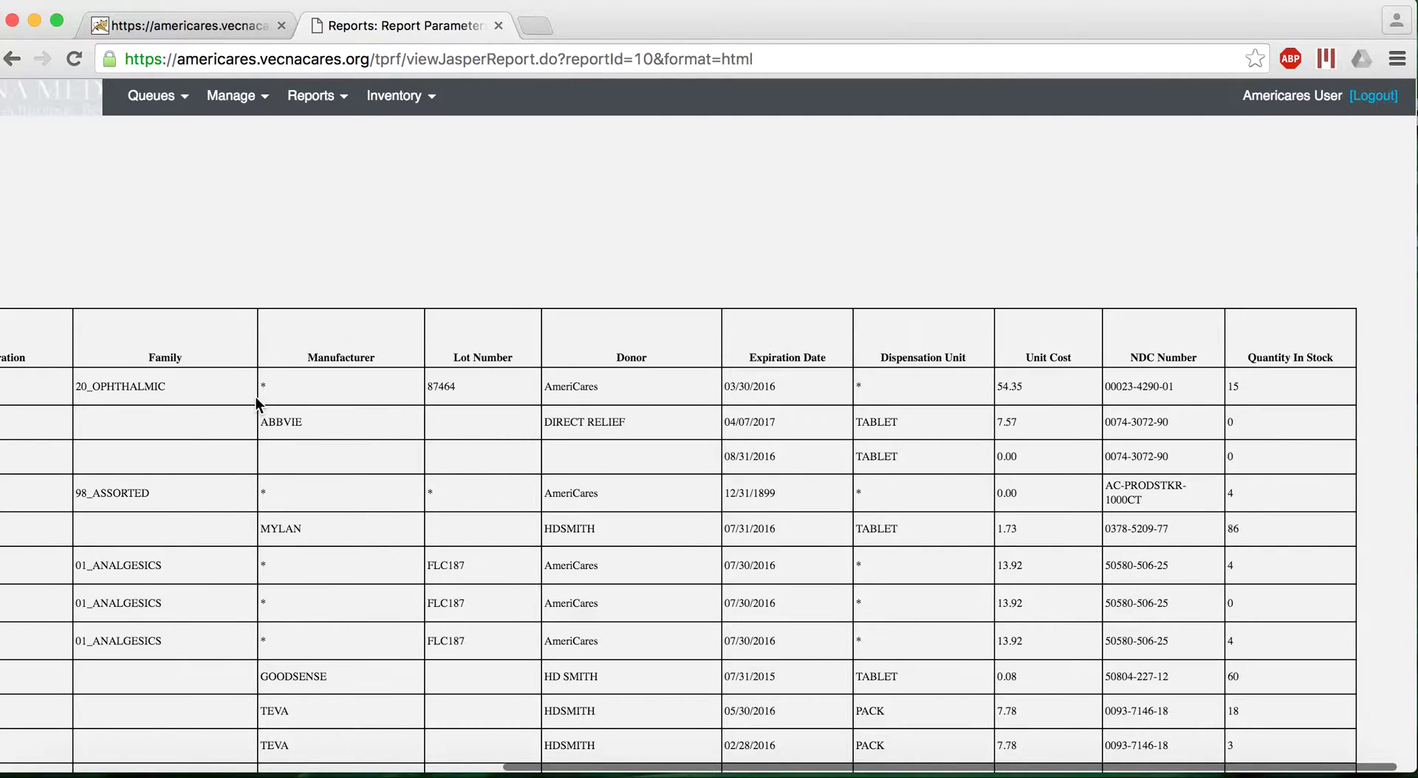
scroll(256, 396, left, 10)
scroll(255, 397, left, 2)
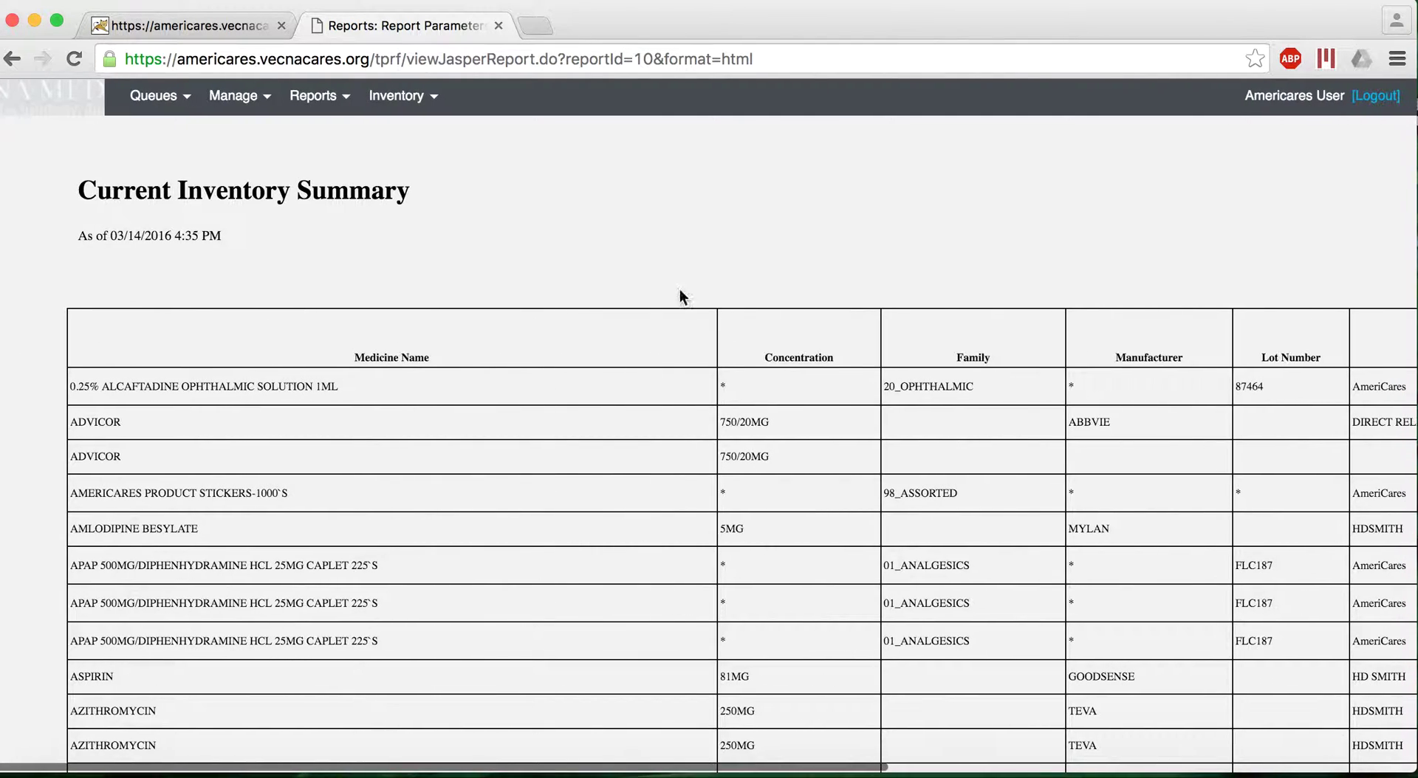
Reduce the browser's page zoom below 90% so more columns of the Current Inventory Summary fit on screen
click(1397, 58)
click(1265, 238)
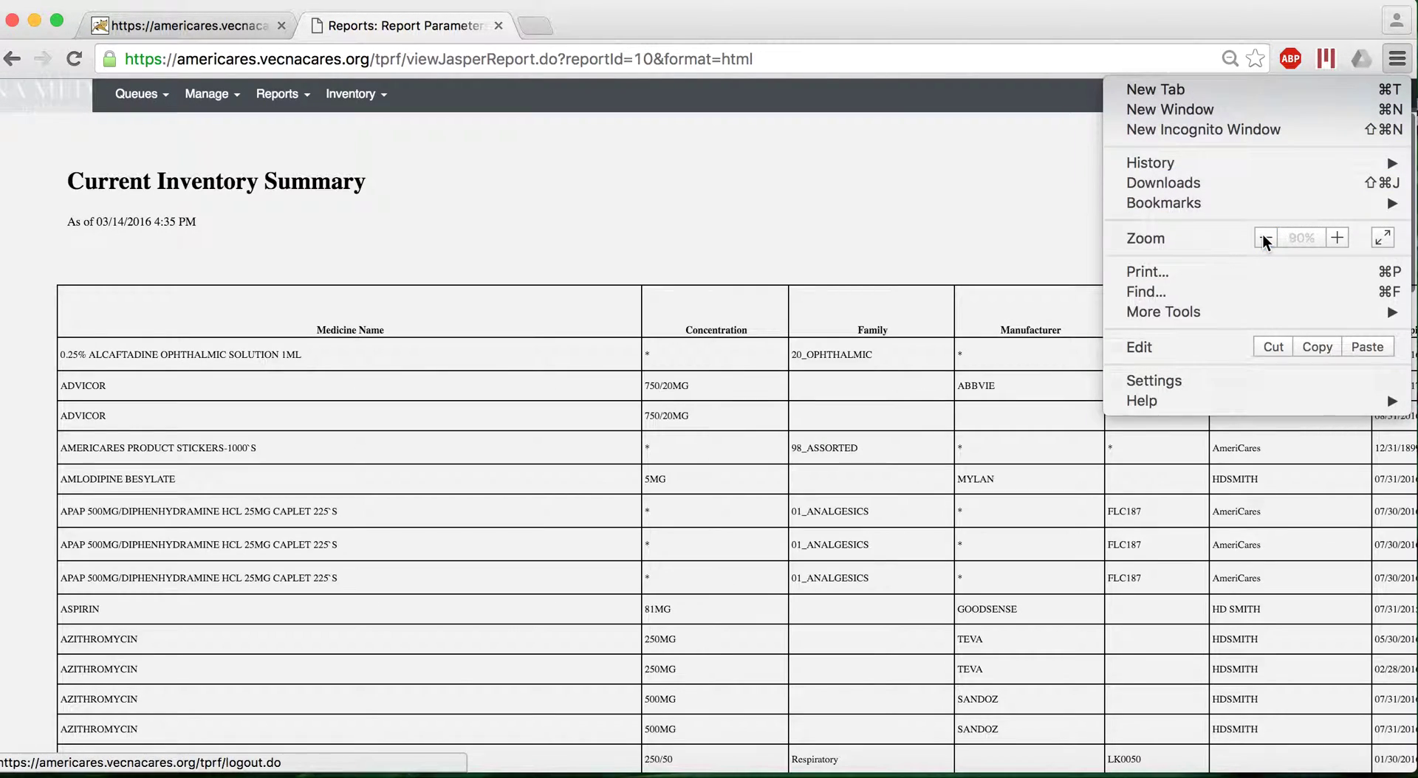
click(1265, 237)
click(1265, 238)
click(844, 202)
Examine the zoomed-out inventory table's medicine rows, expiration dates, unit costs and stock quantities, ending at the report's export options
scroll(844, 202, right, 4)
scroll(844, 203, left, 2)
scroll(844, 204, left, 1)
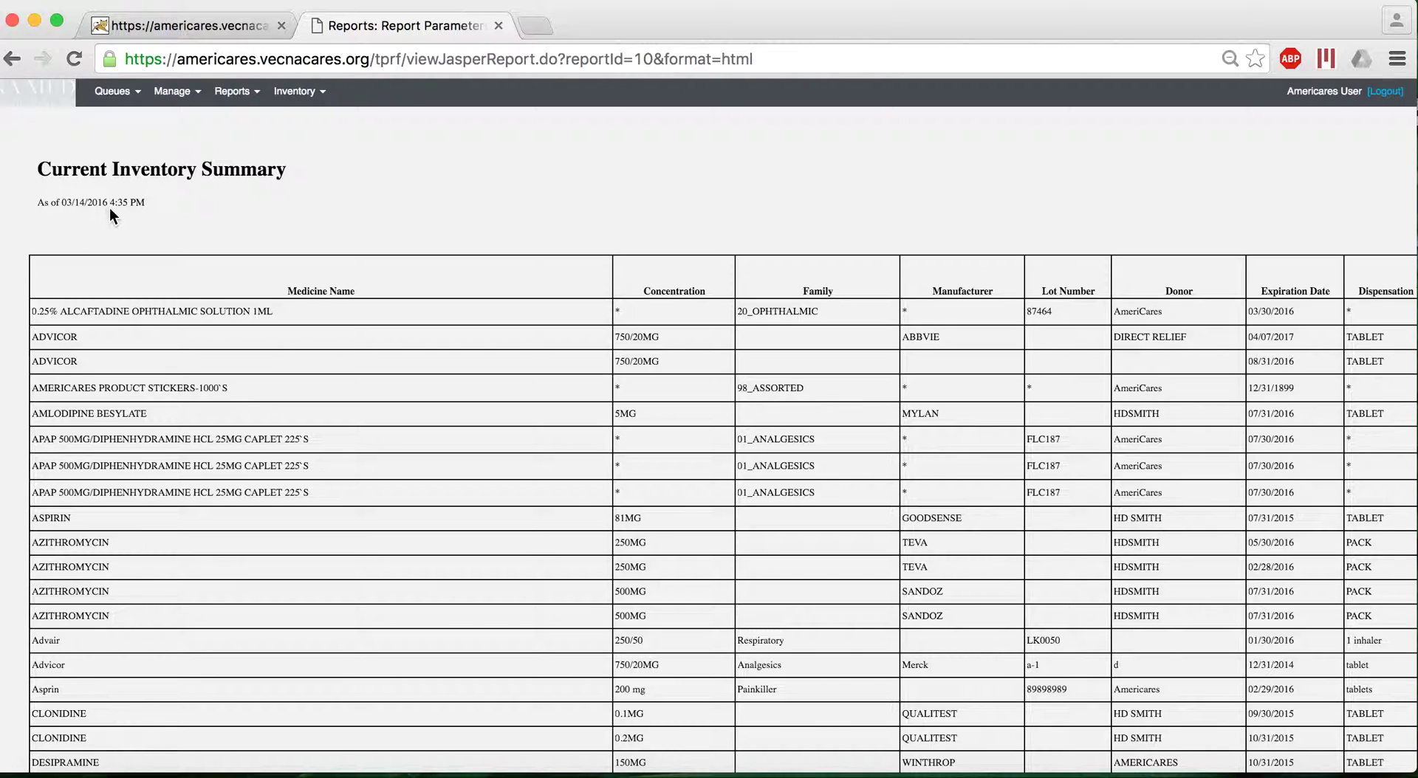
scroll(238, 373, down, 20)
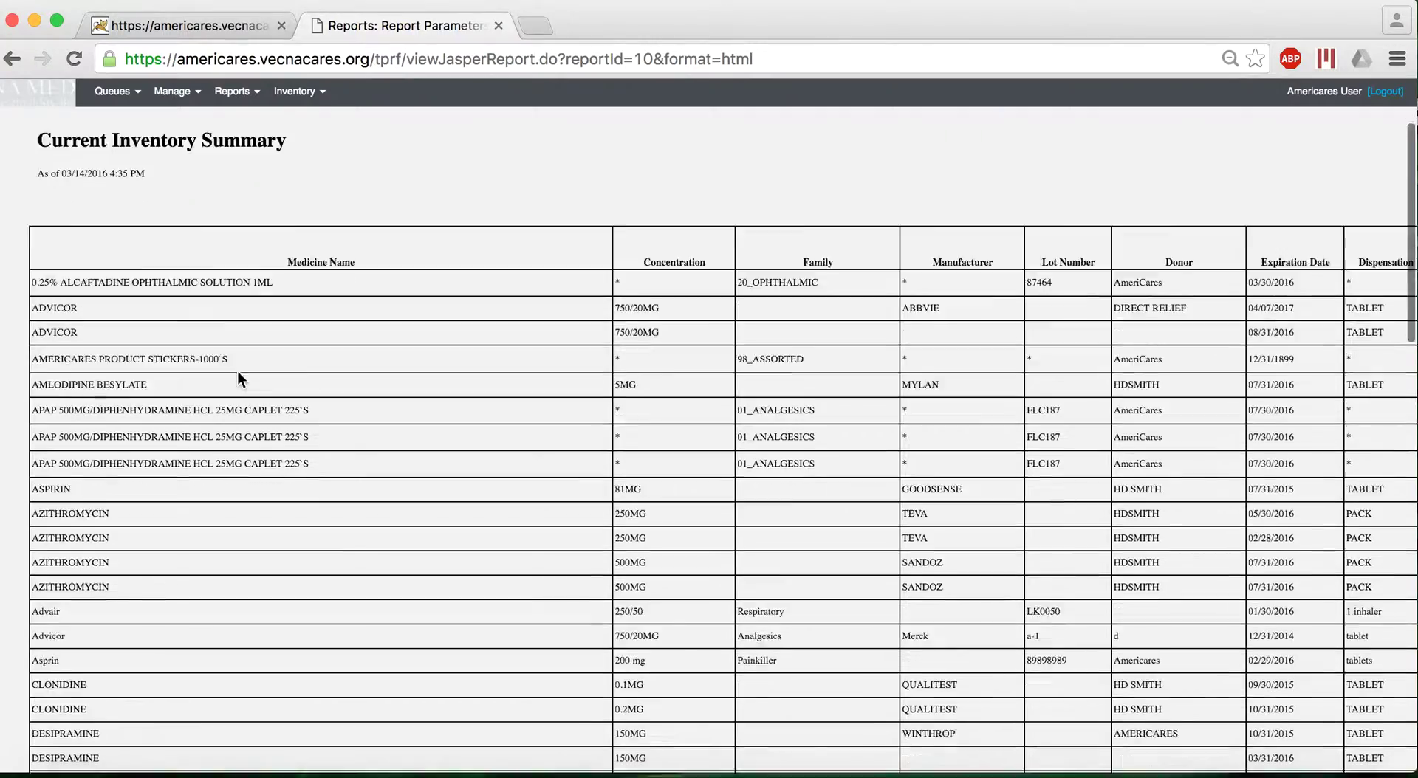
scroll(238, 376, up, 20)
scroll(238, 376, right, 2)
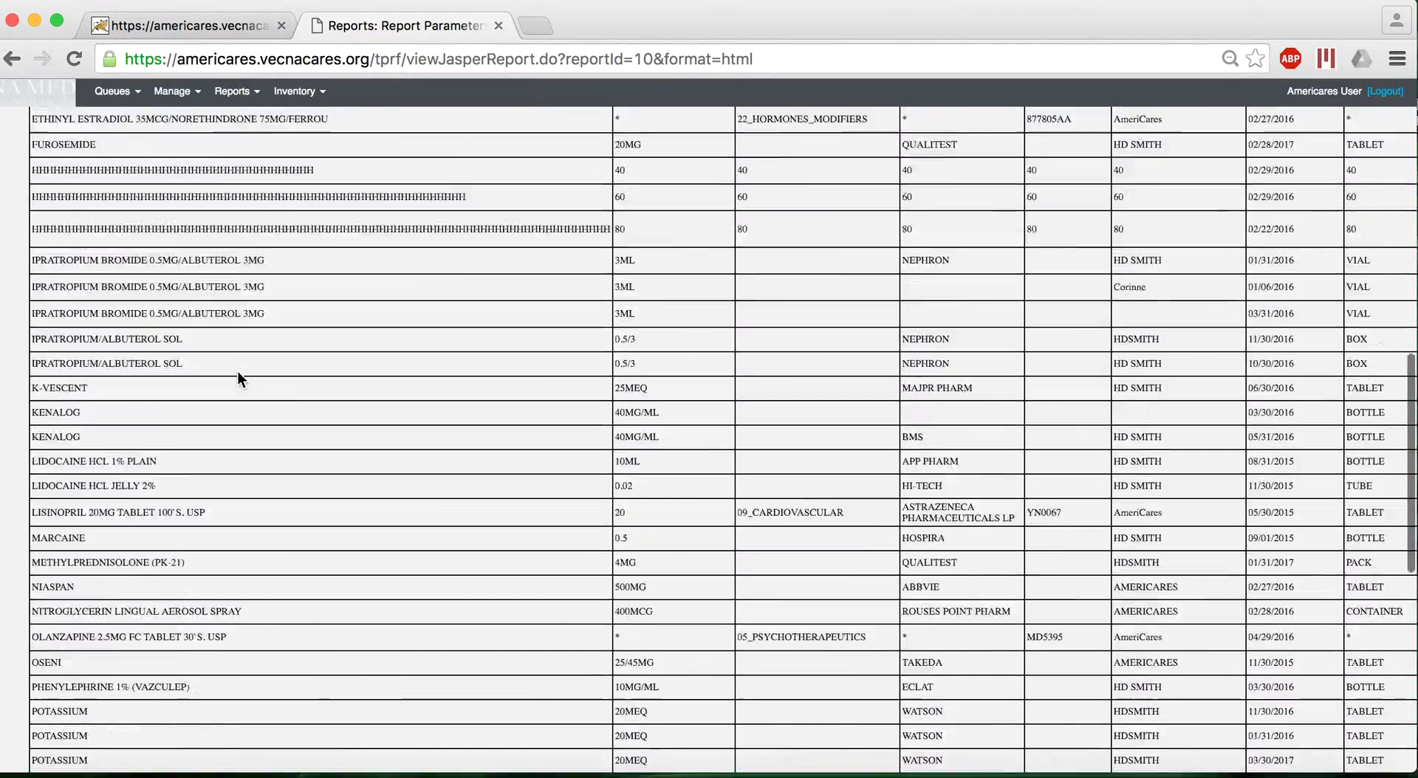
scroll(238, 373, right, 4)
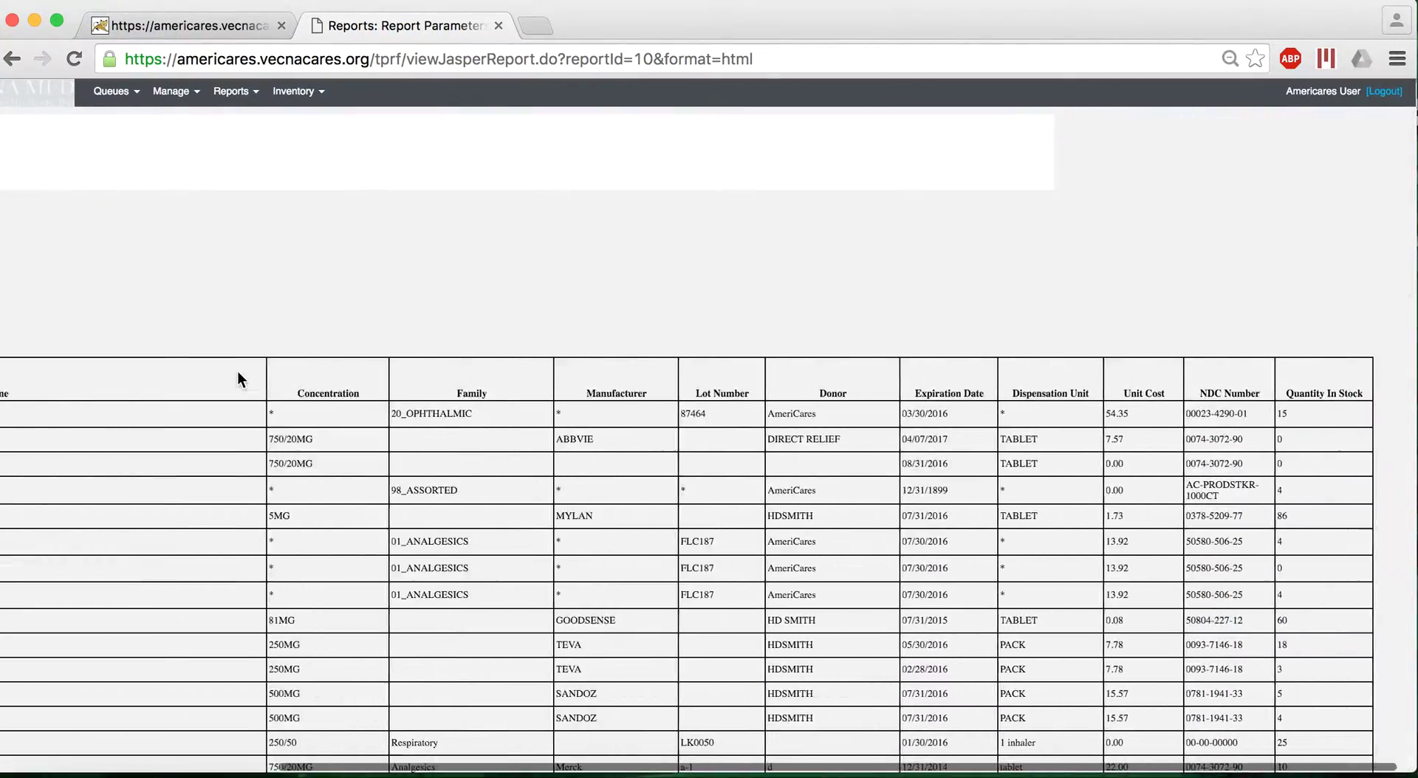
scroll(237, 373, down, 3)
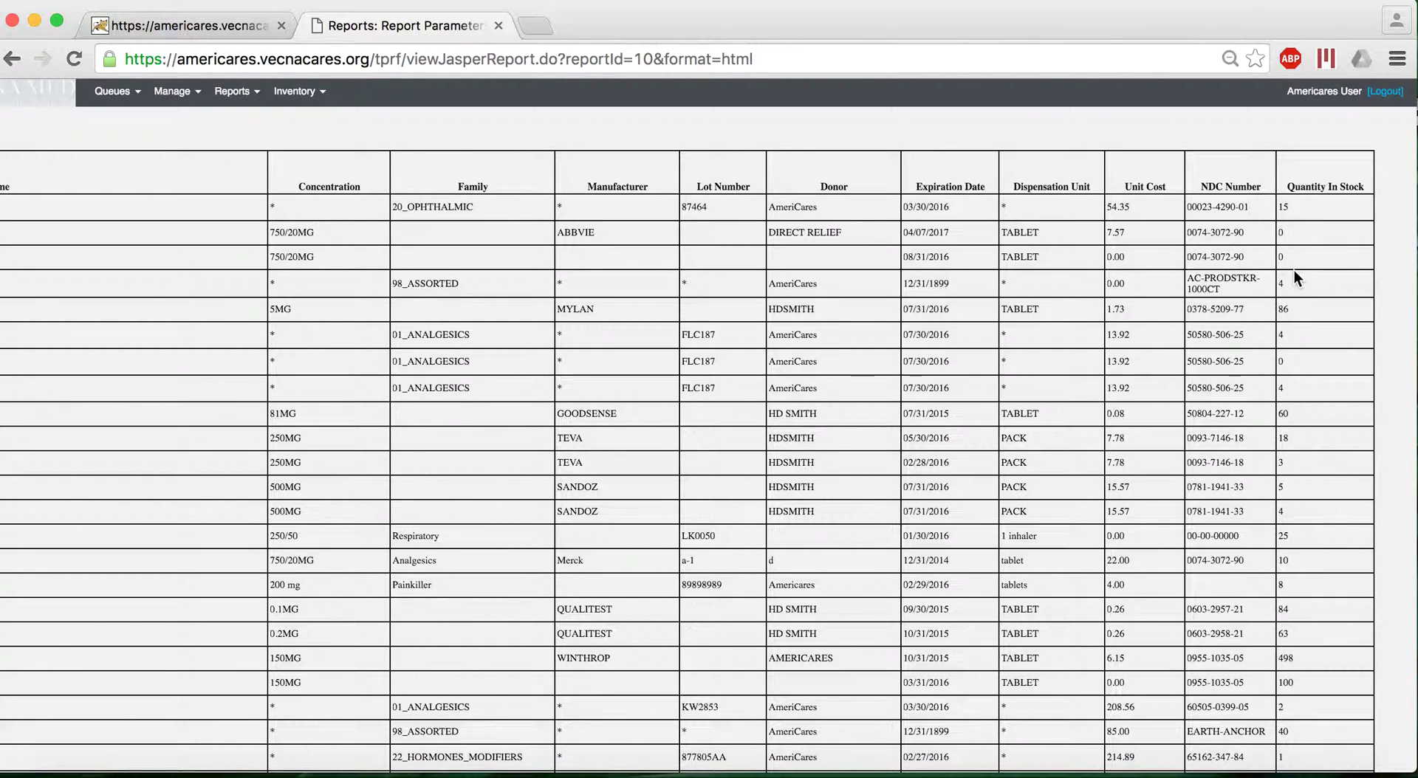
scroll(658, 287, left, 5)
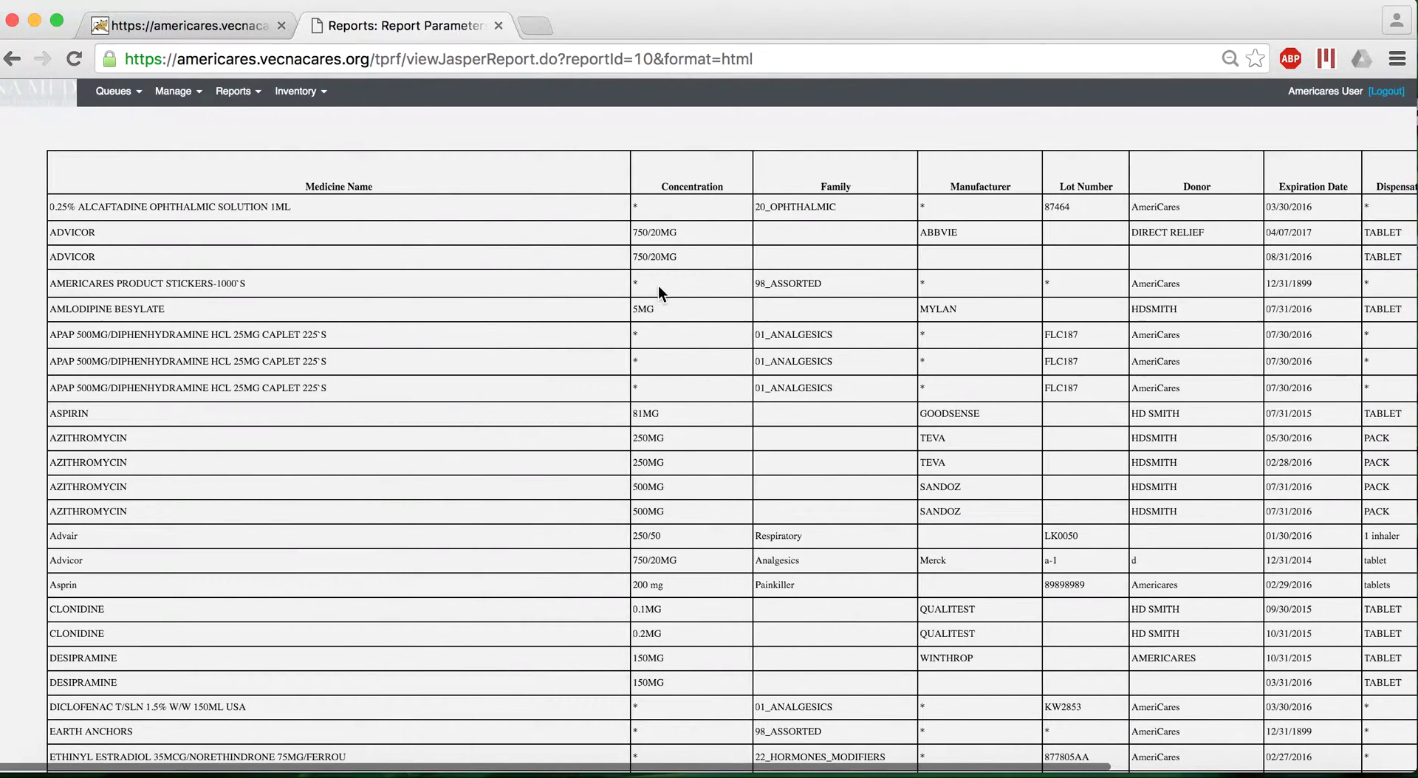
scroll(658, 285, up, 5)
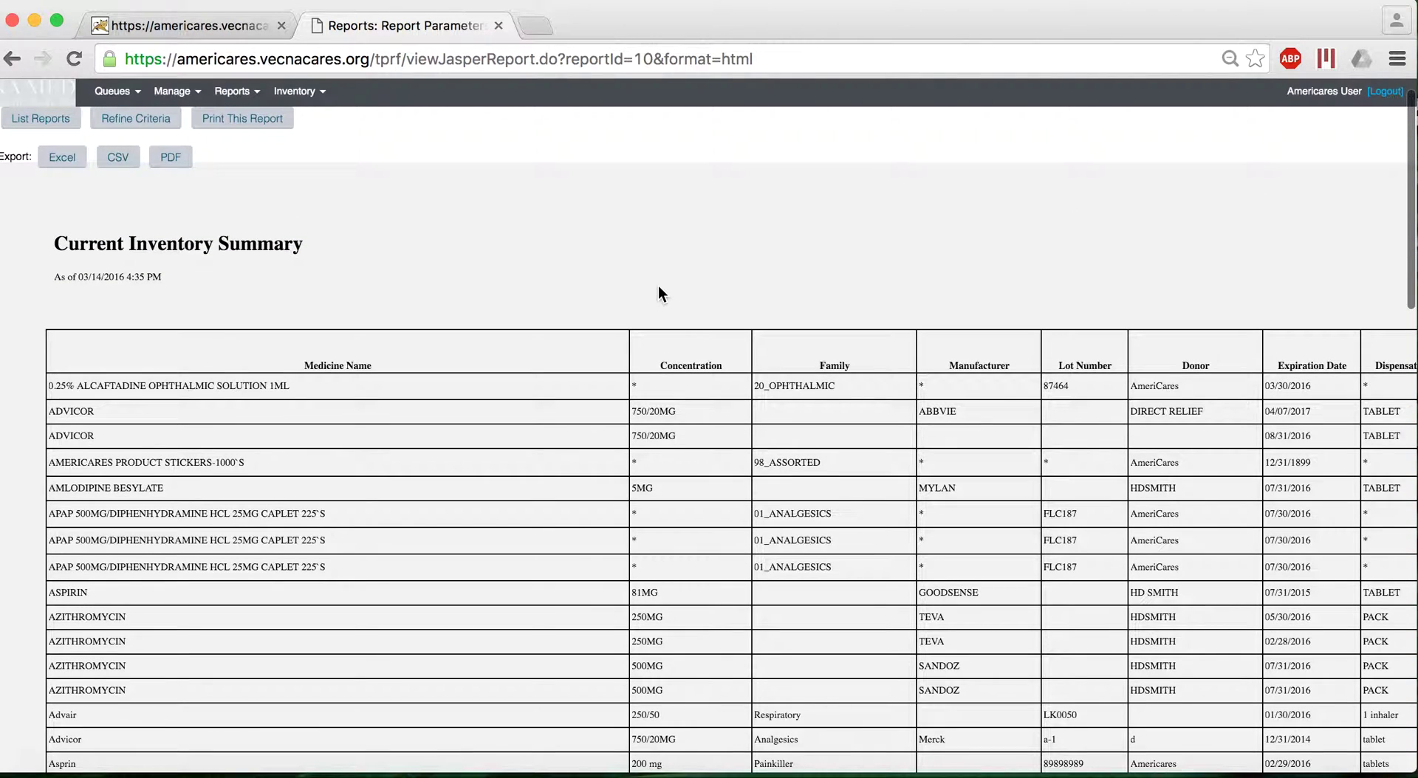
scroll(365, 214, up, 1)
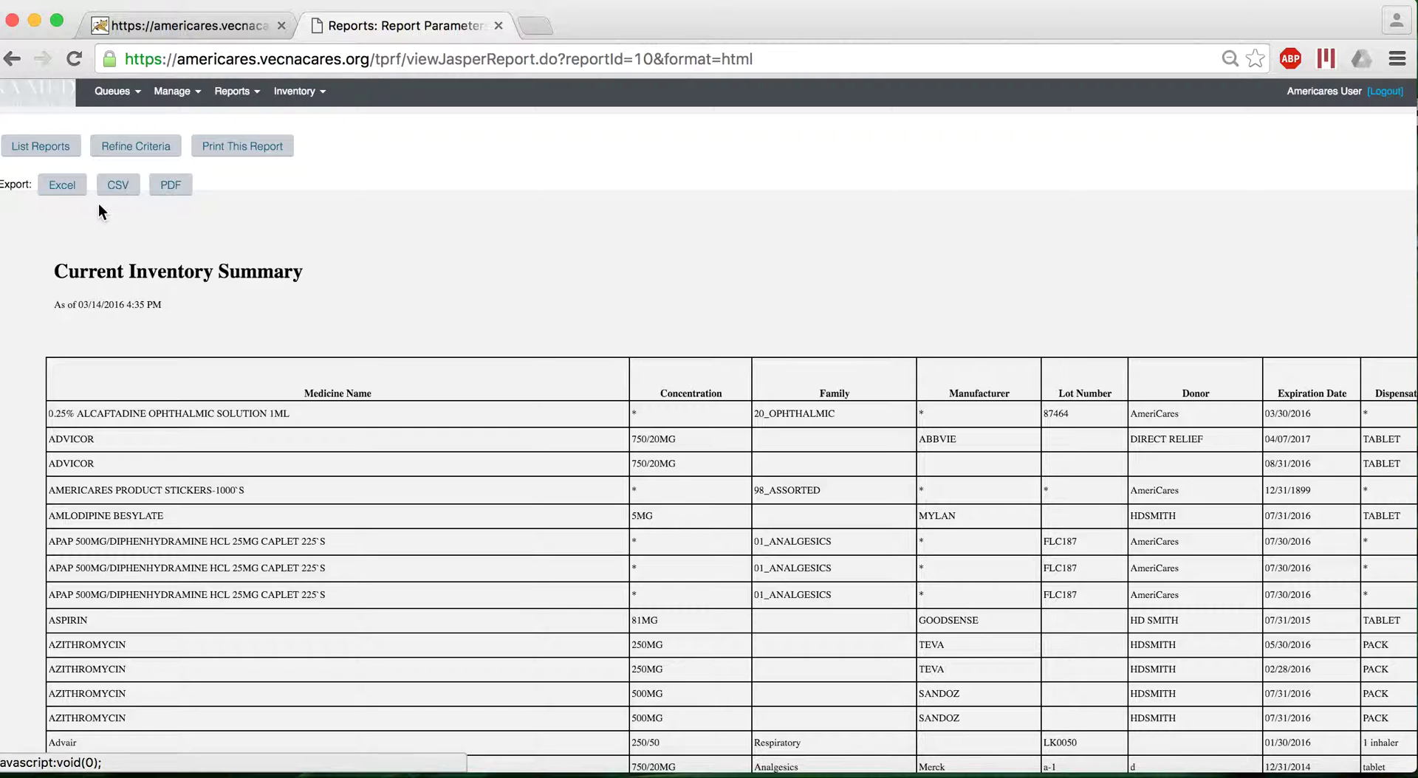
Return to the report list, select Dispensed Meds in the Reports category and open it in HTML format
click(30, 152)
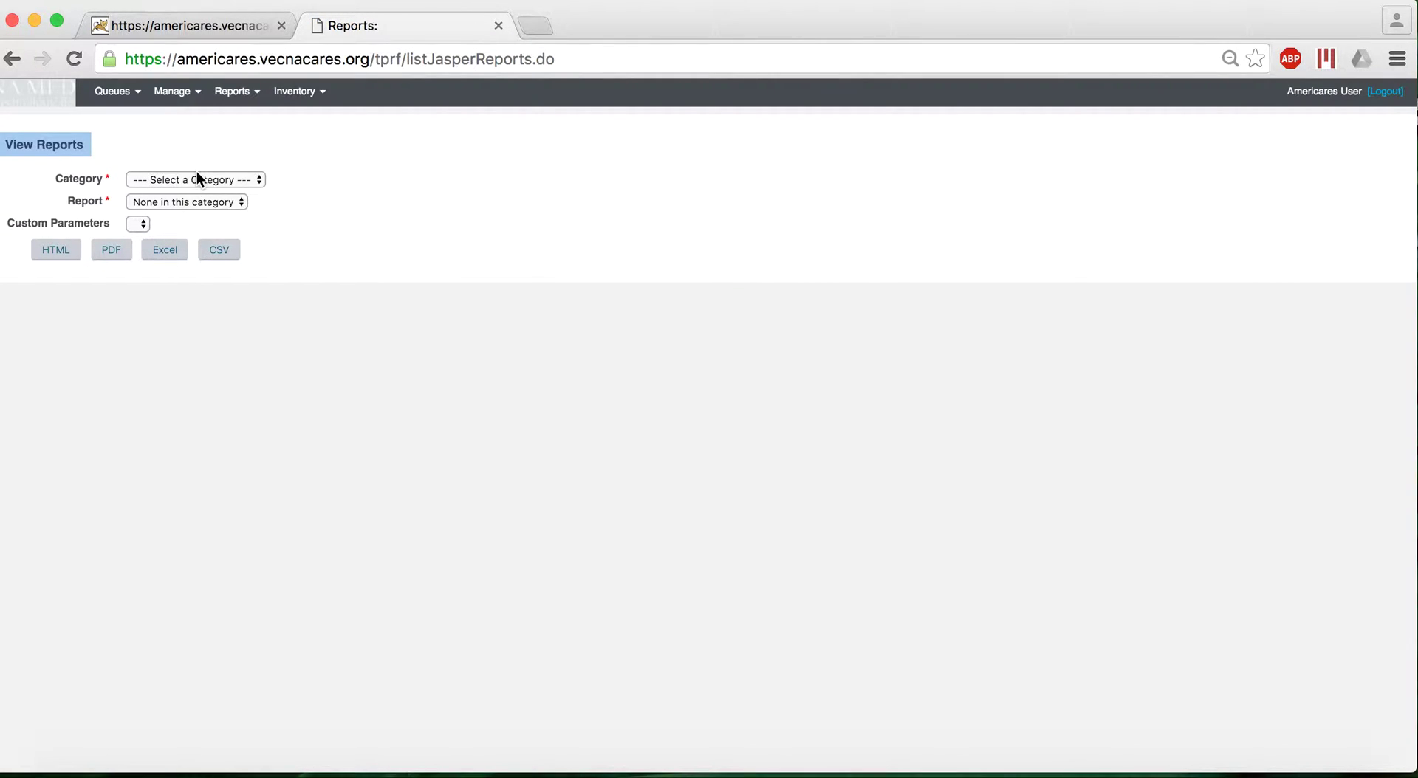
click(197, 175)
click(191, 188)
click(194, 203)
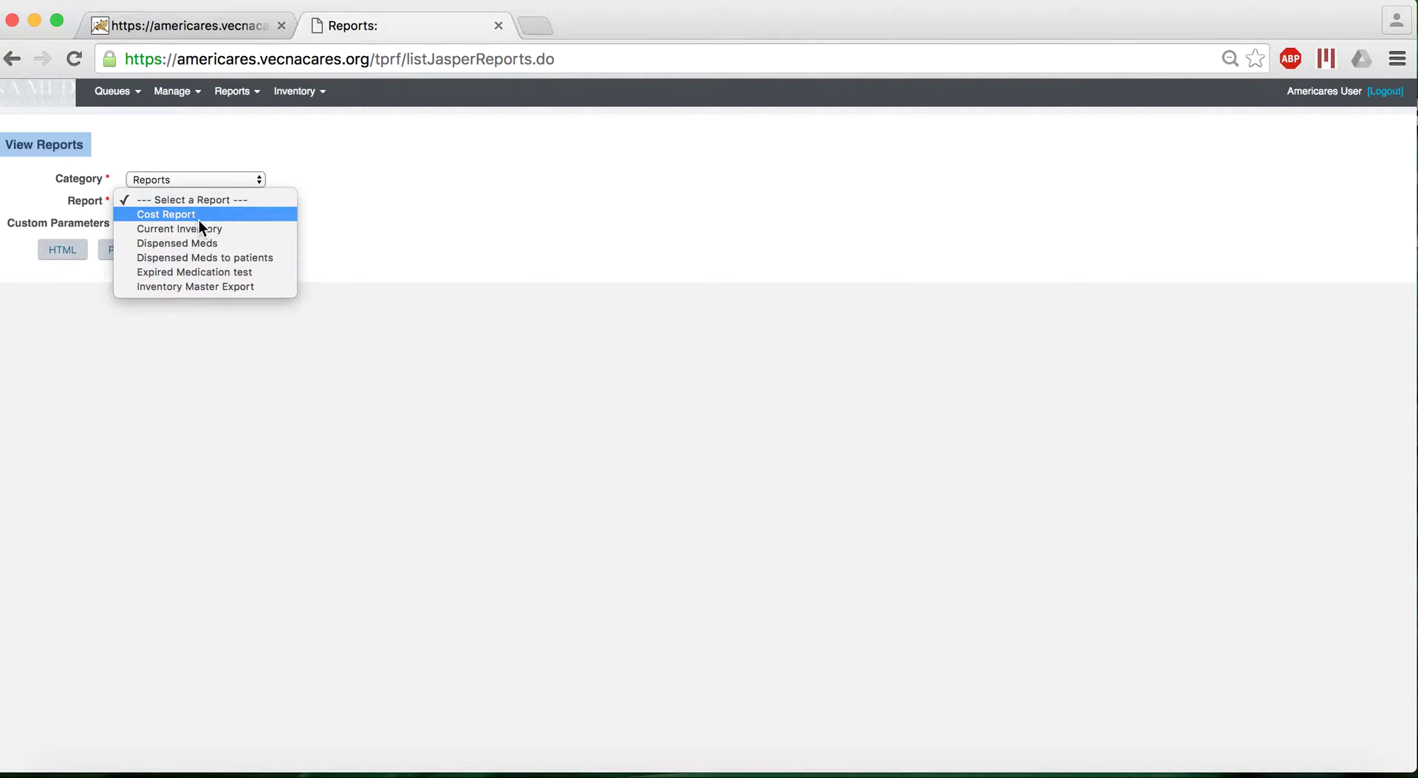
click(231, 245)
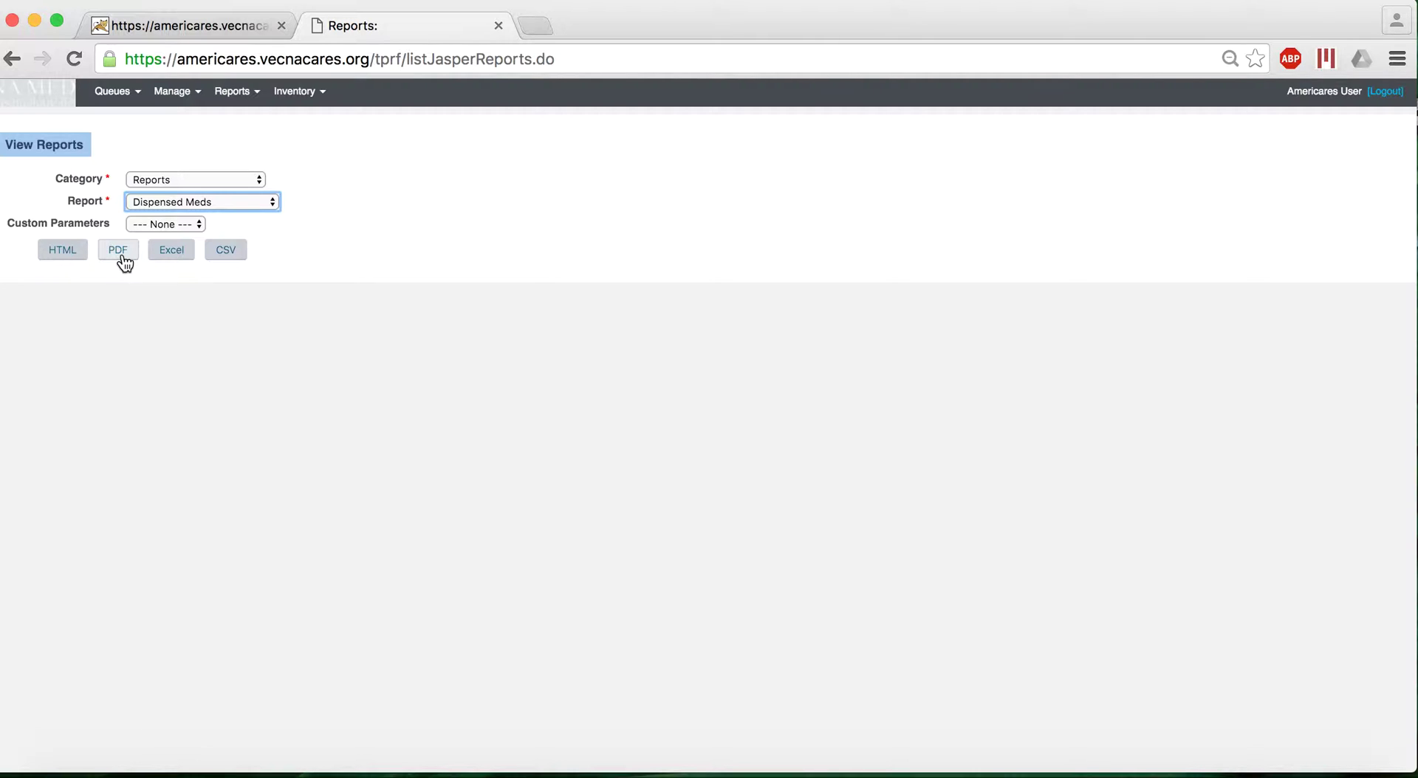
click(77, 257)
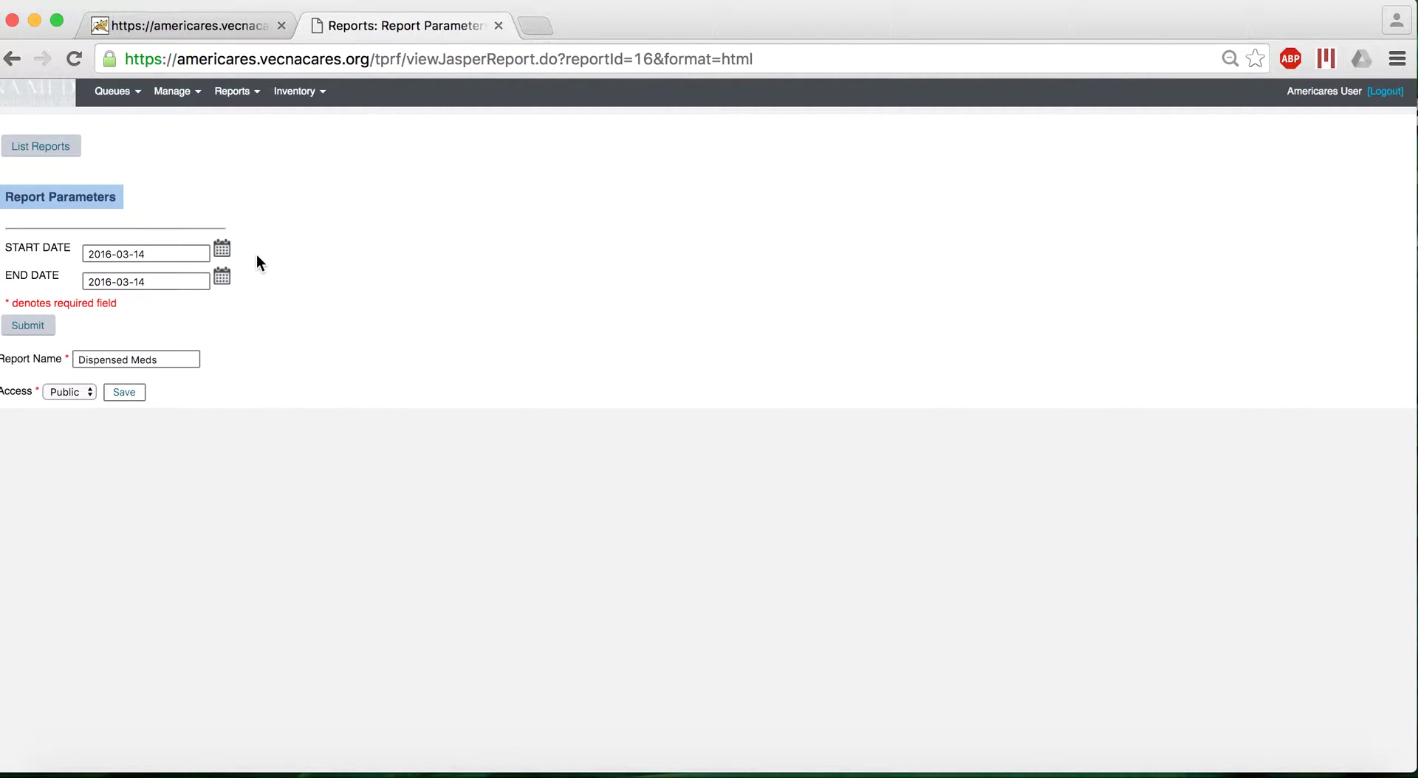
Set the Dispensed Meds report period from 2016-02-01 to 2016-03-15 and generate the report
click(223, 249)
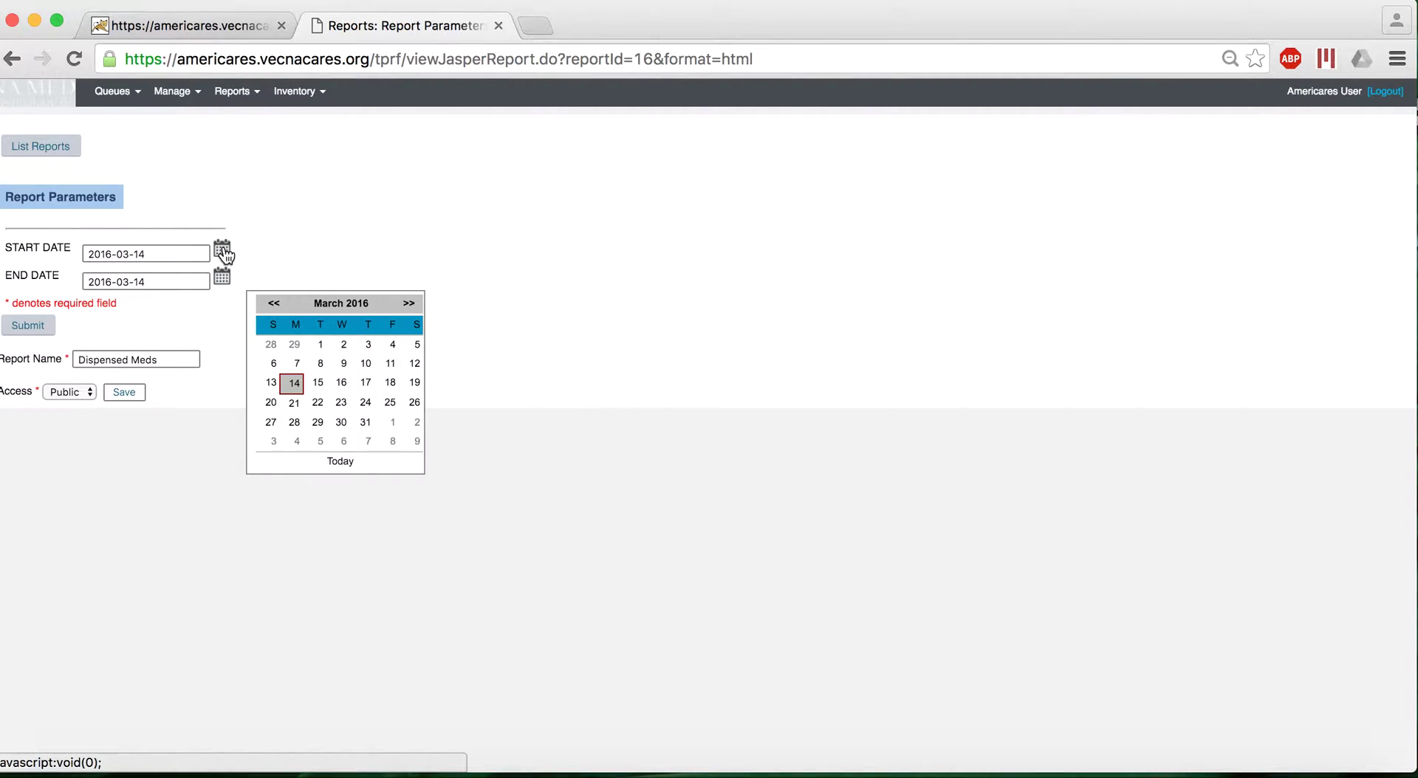
click(273, 304)
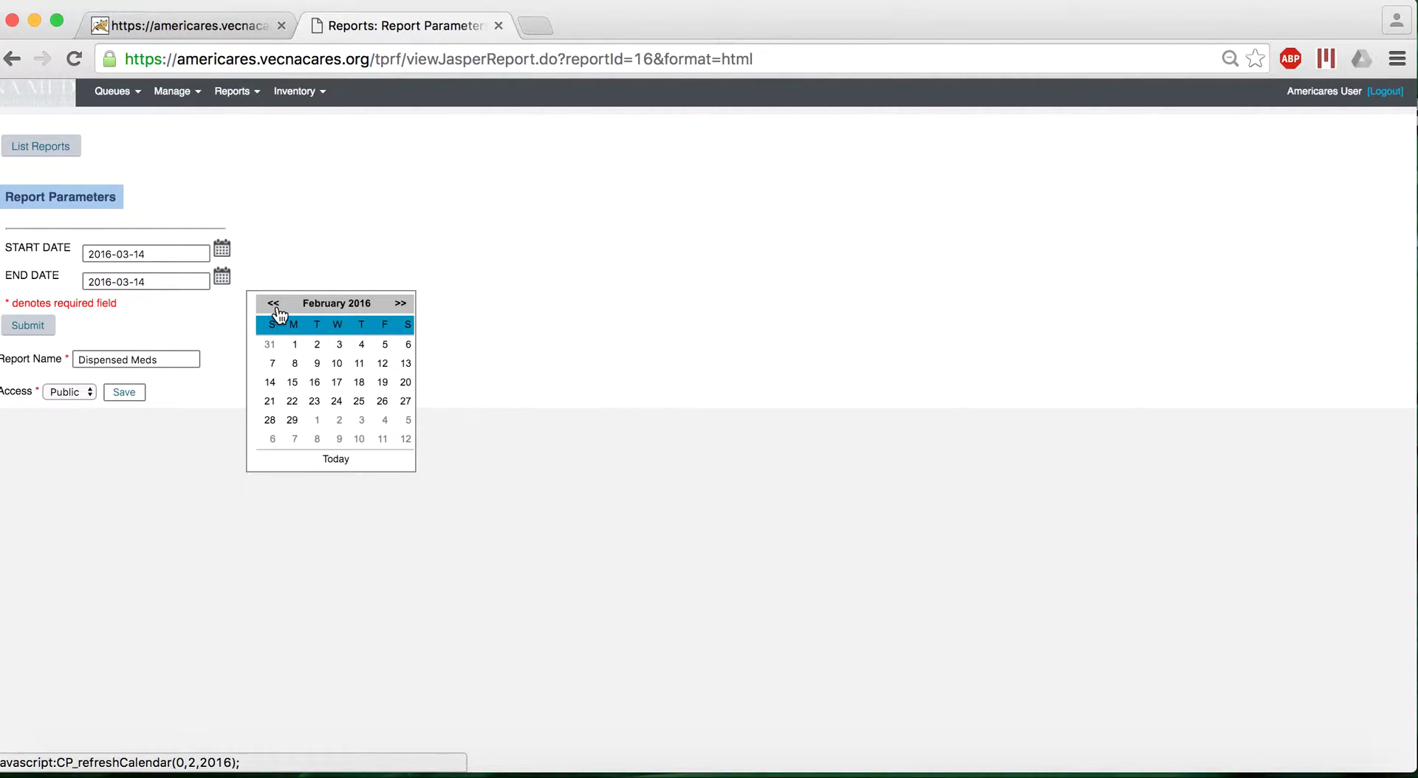
click(296, 344)
click(223, 281)
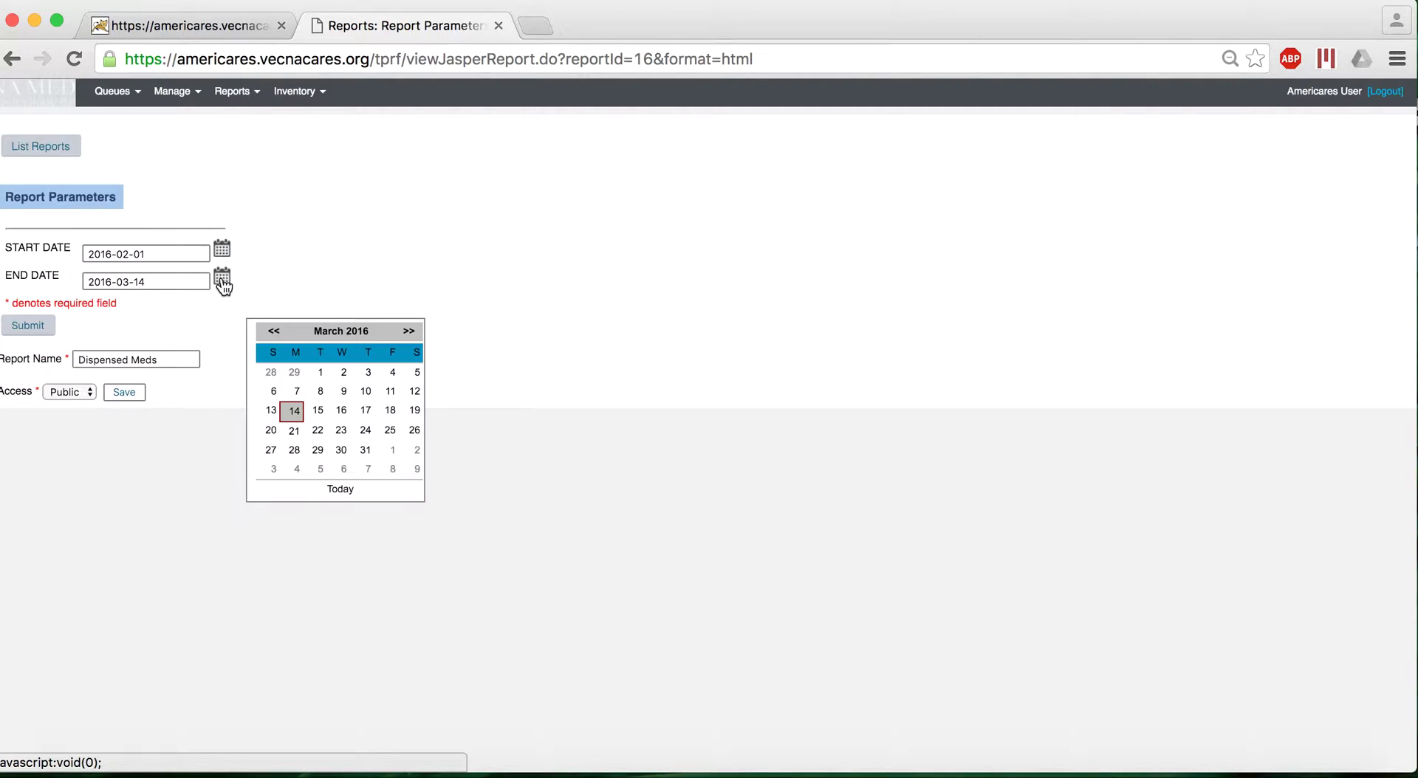
click(318, 410)
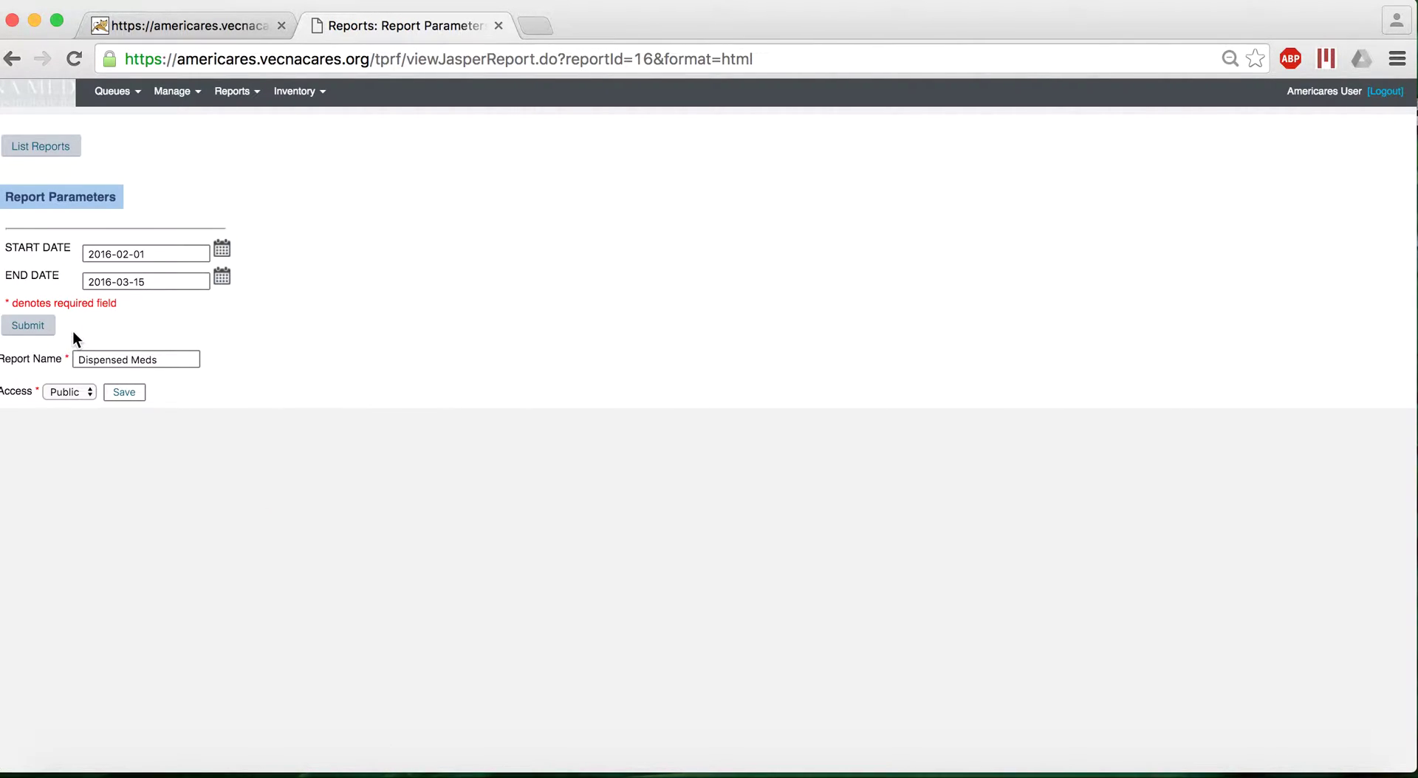
click(47, 330)
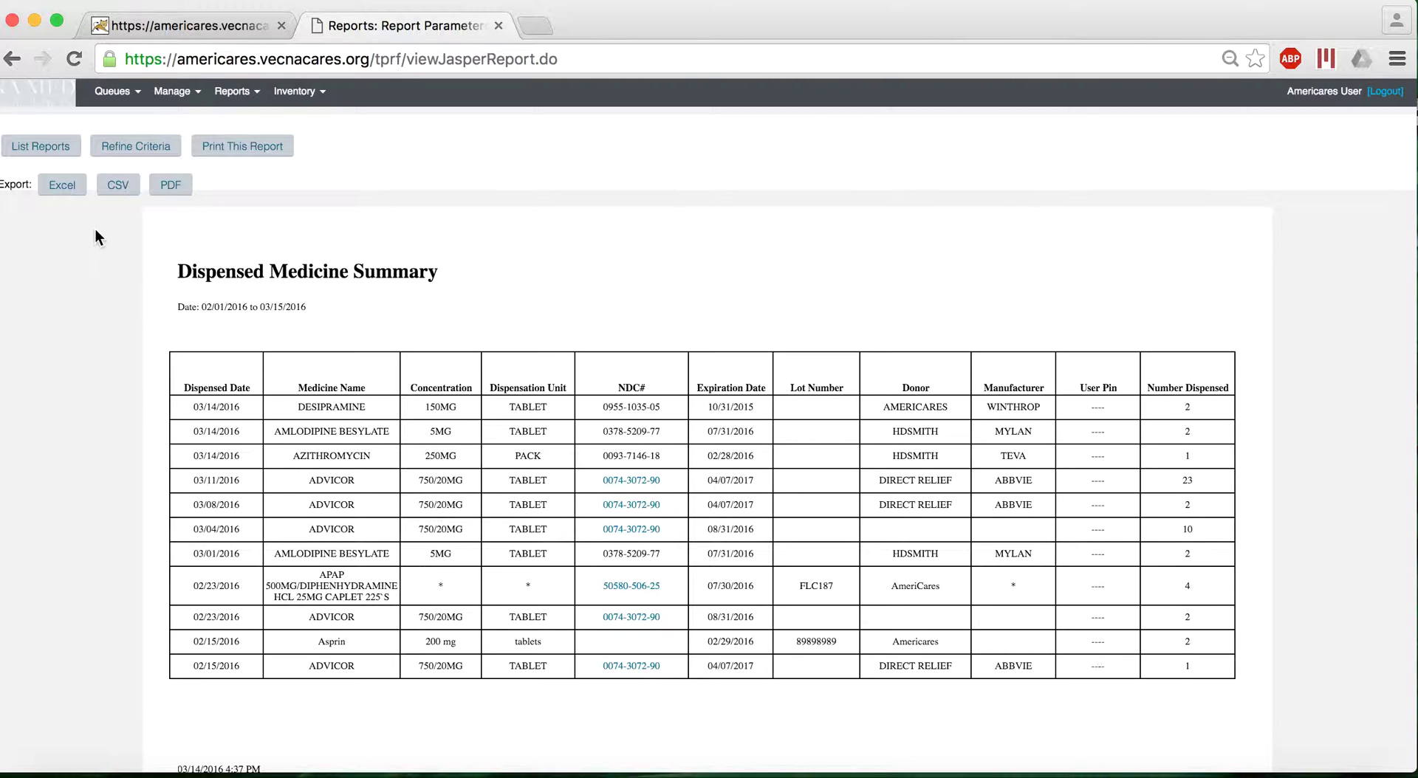
Go back to the report list, select Dispensed Meds to patients in the Reports category and open it in HTML format
click(50, 153)
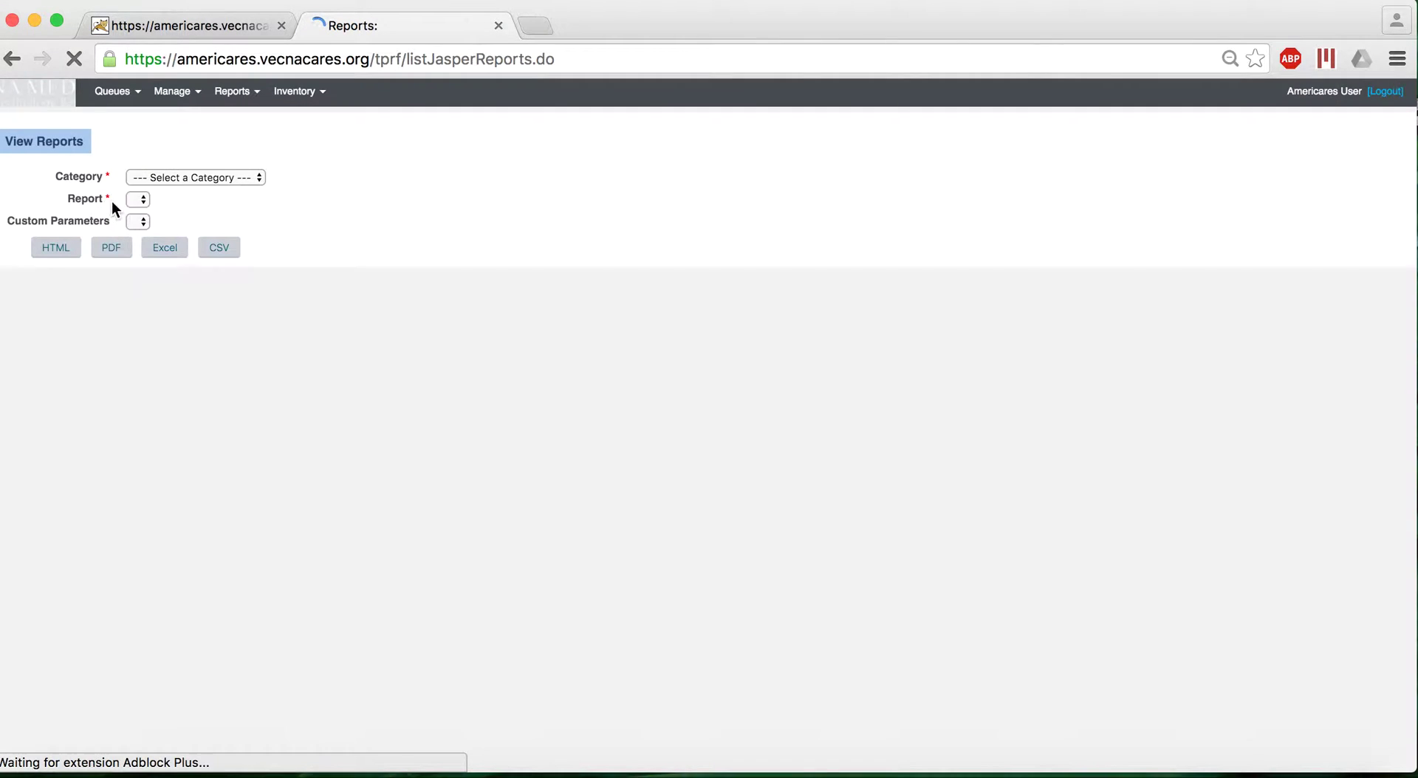
click(172, 187)
click(173, 192)
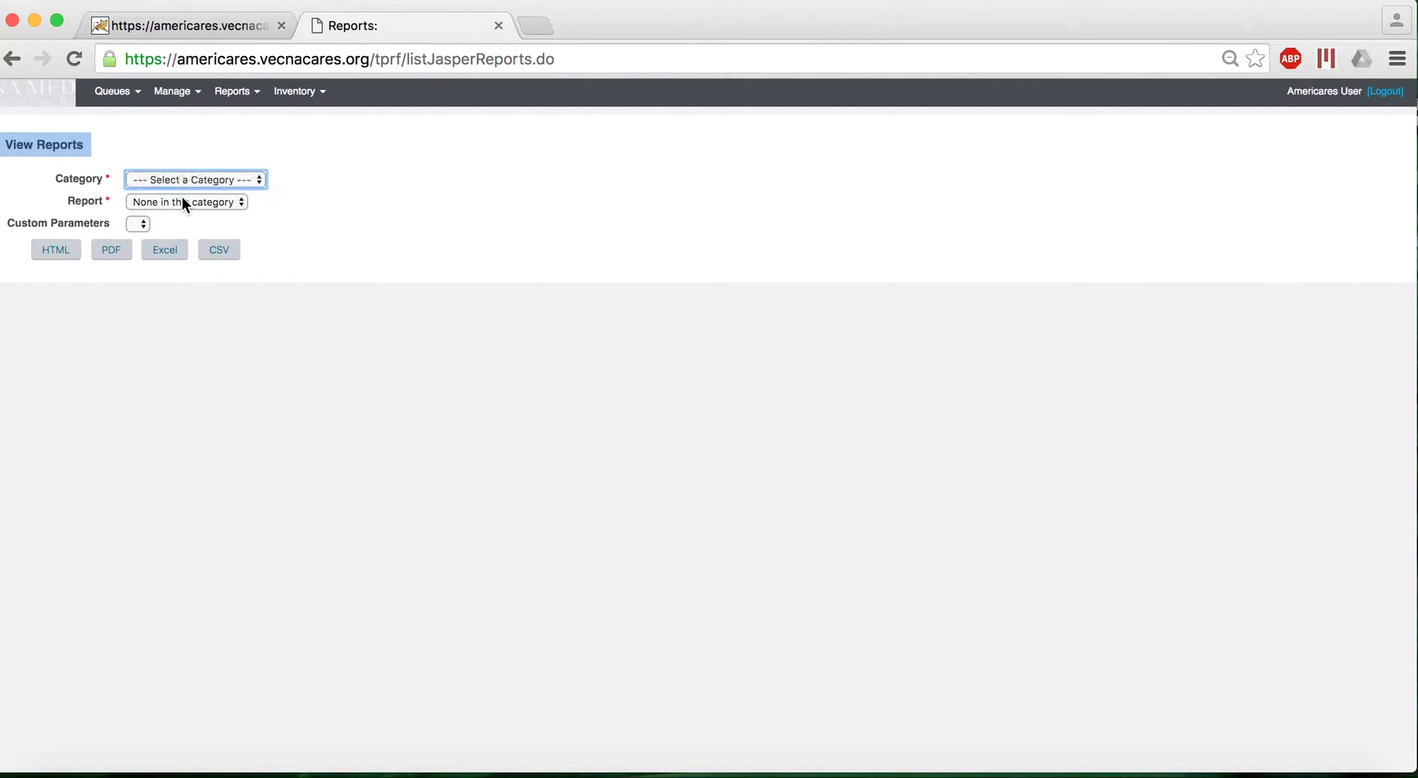
click(183, 201)
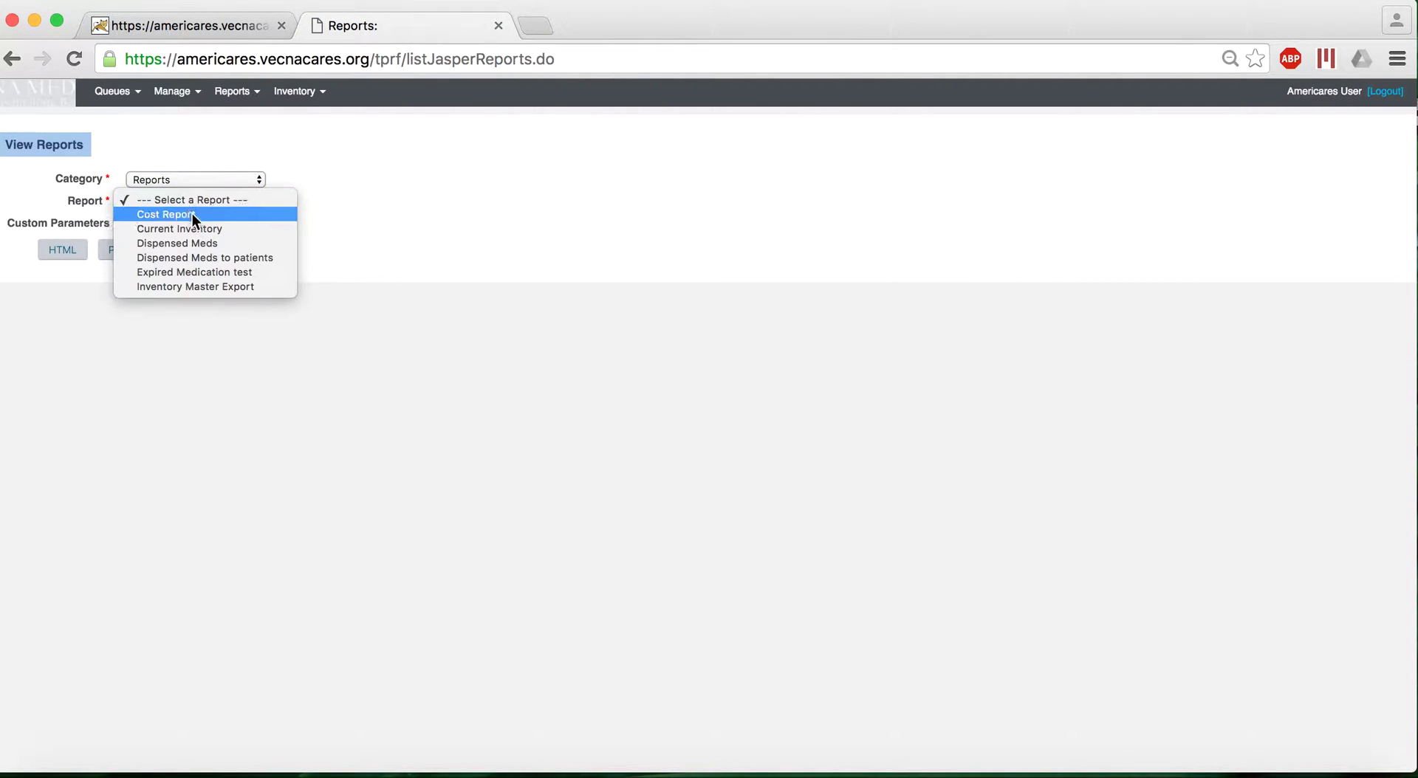
click(285, 255)
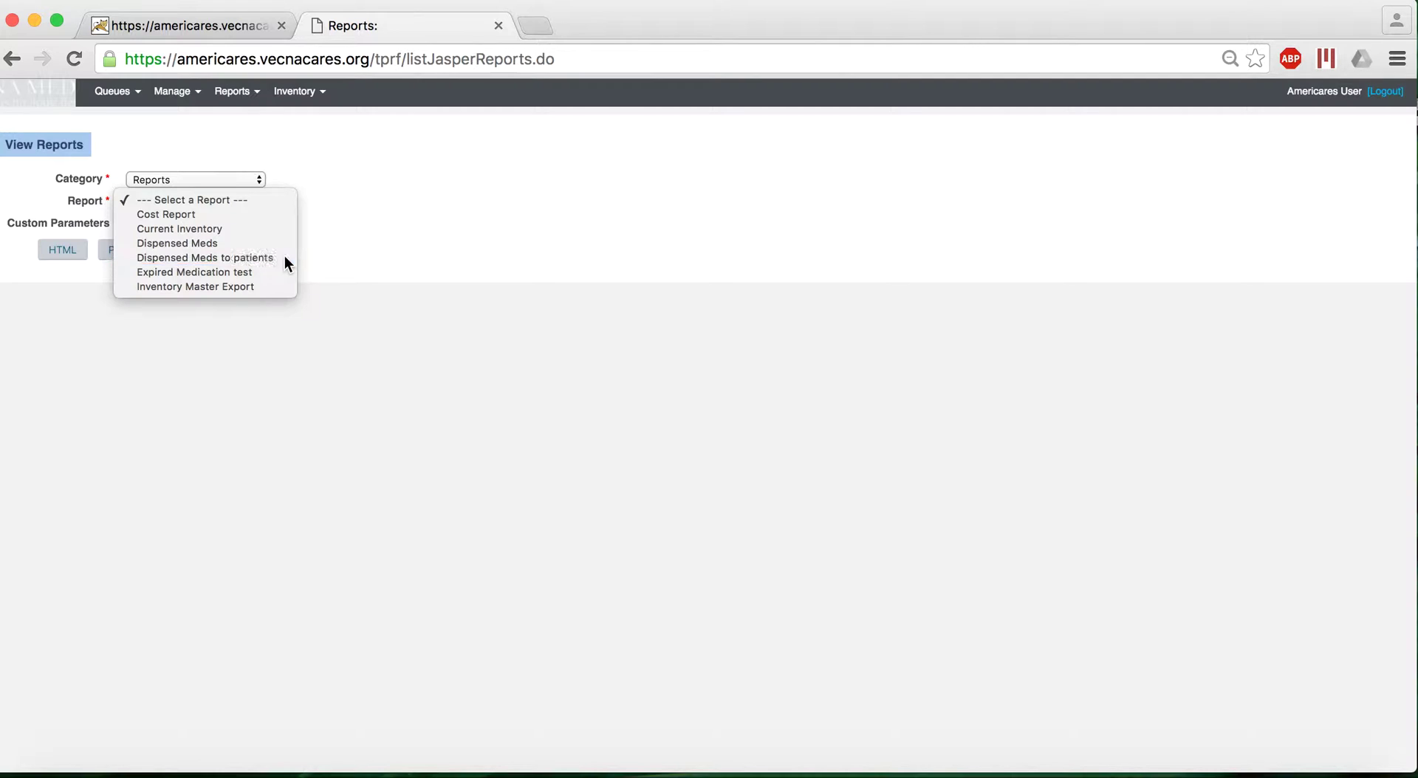
click(71, 255)
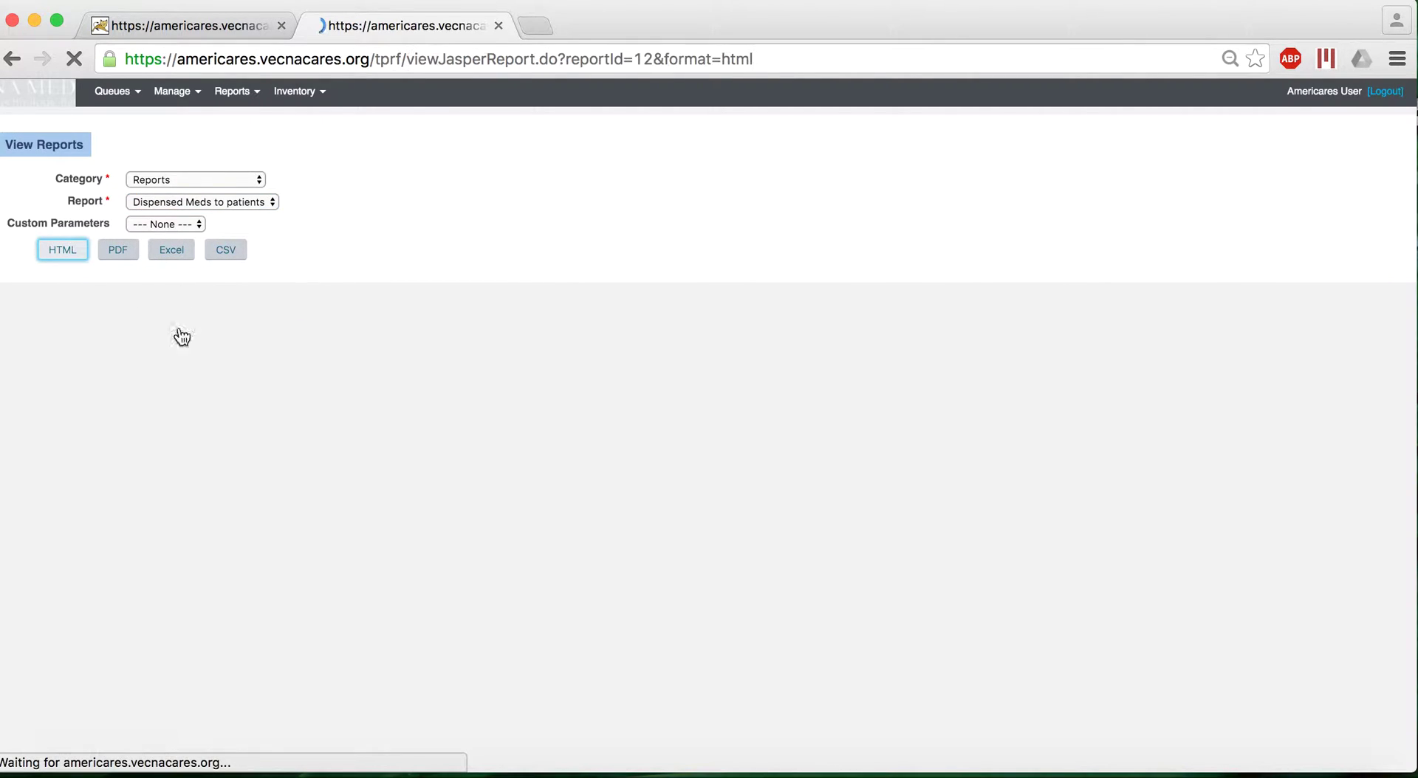
Set the Dispensed Meds to patients report period from 2016-02-01 to 2016-03-15 and generate the report
click(220, 277)
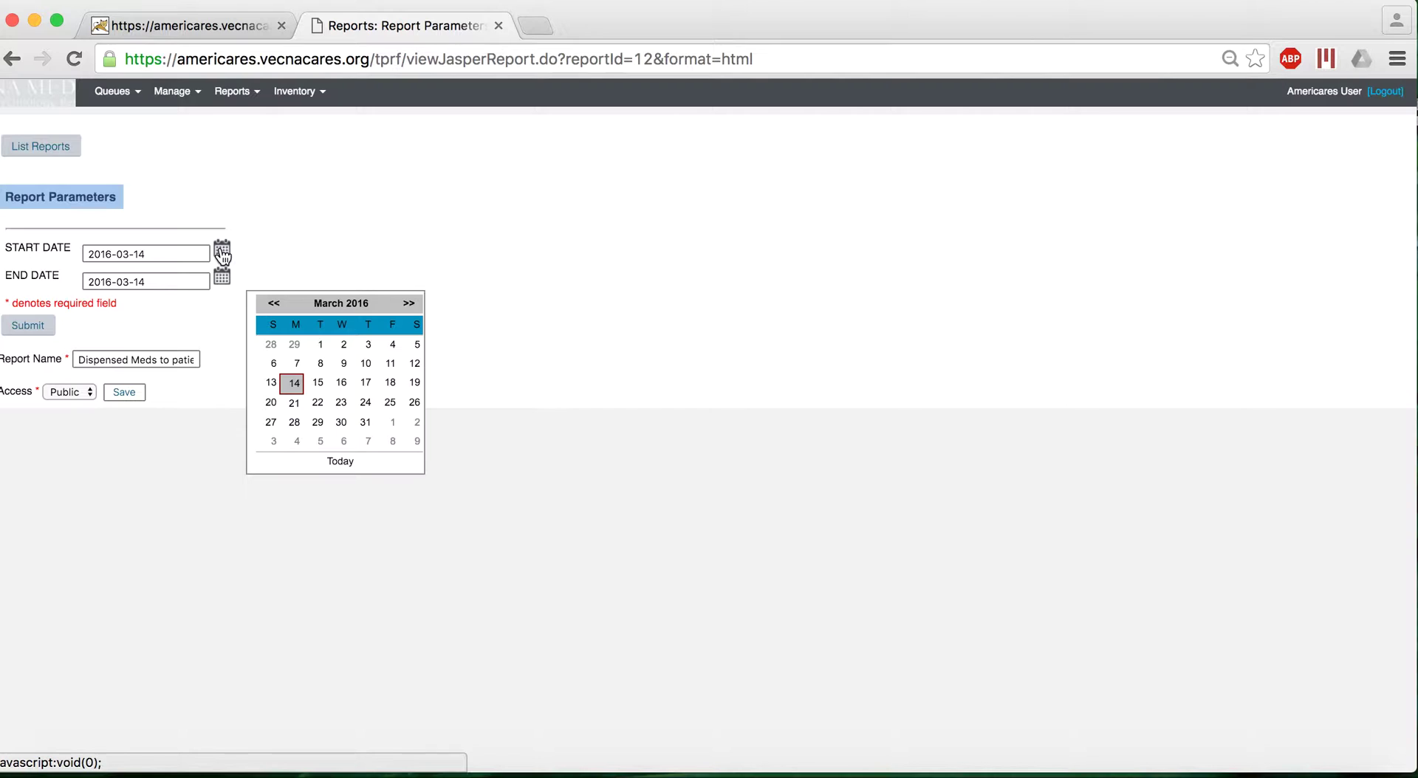
click(272, 309)
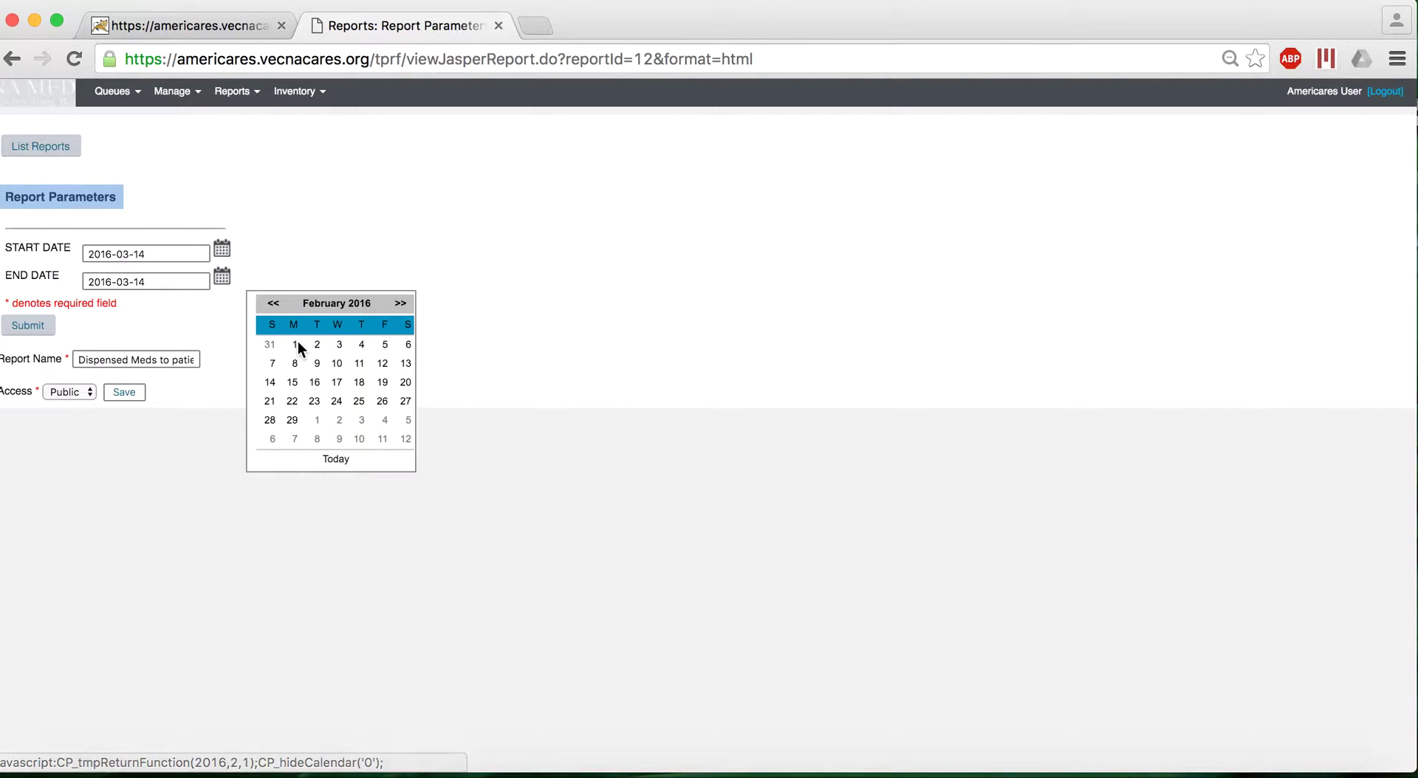
click(297, 343)
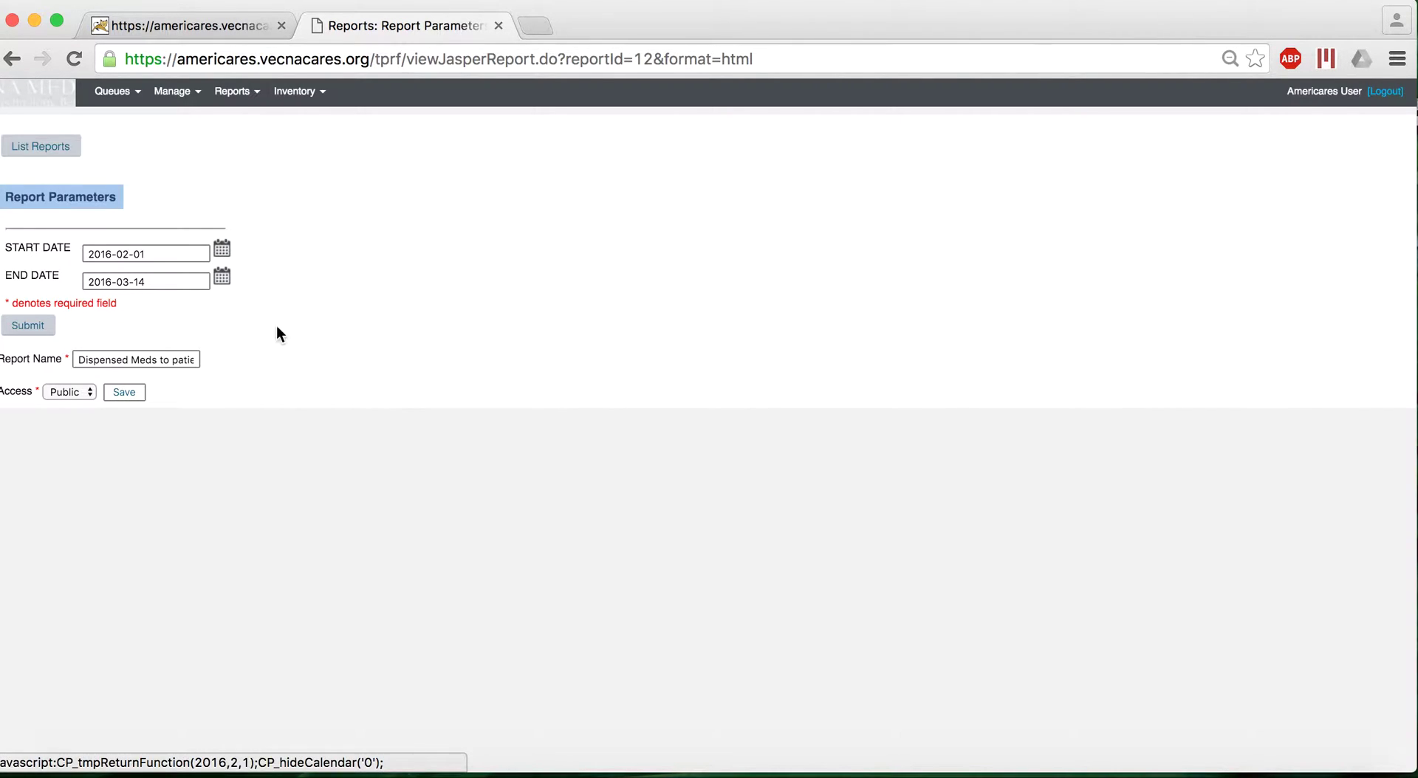
click(221, 277)
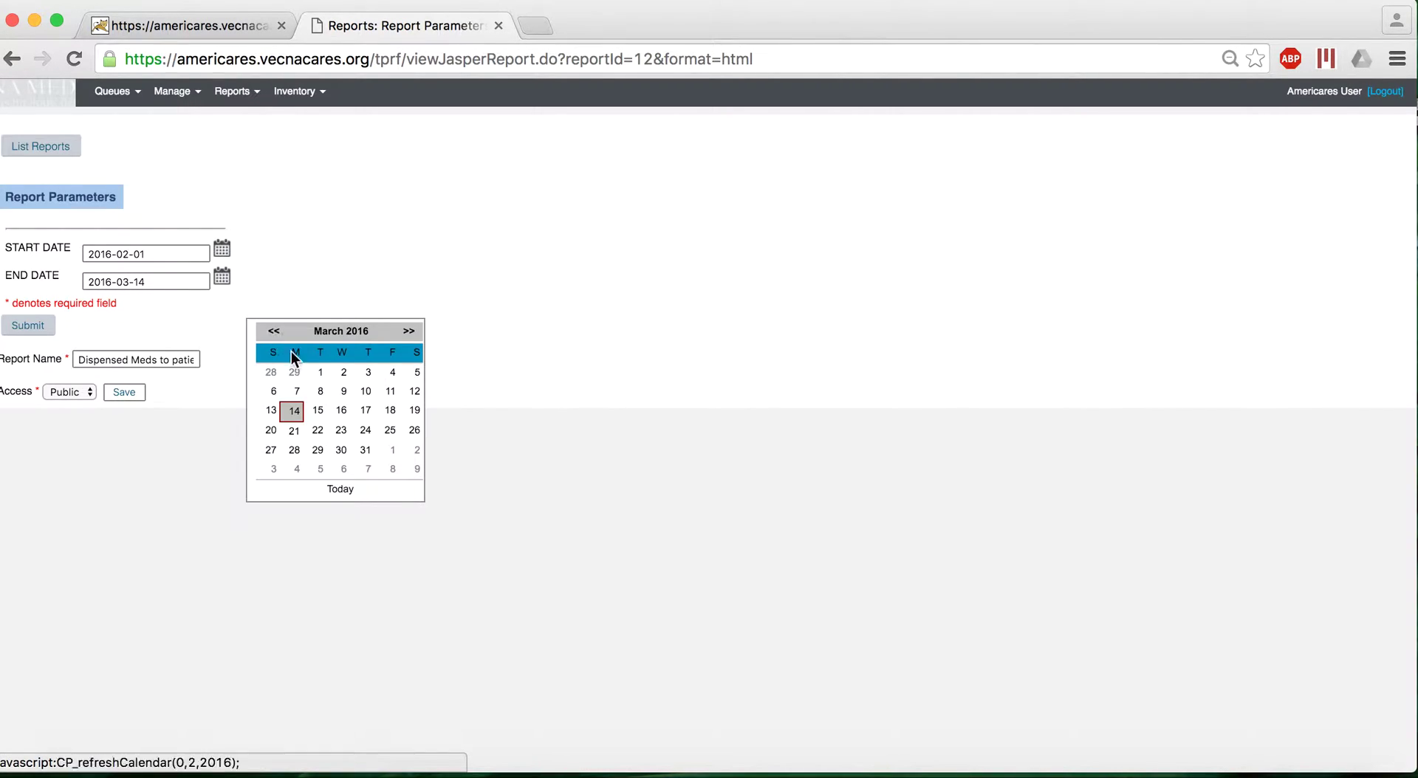
click(317, 410)
click(30, 325)
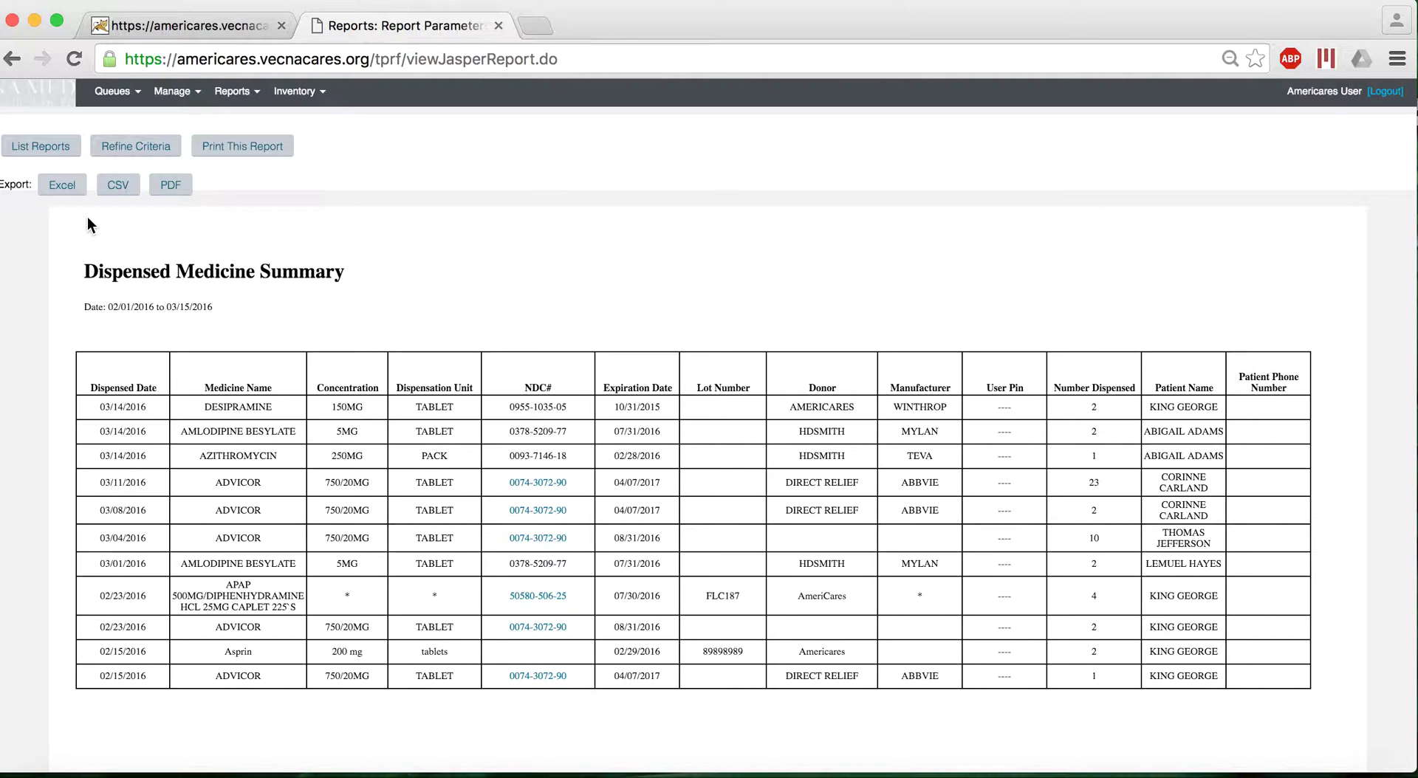
Export the Dispensed Meds to patients report to Excel, open the downloaded workbook and enlarge its window to show more columns
click(62, 187)
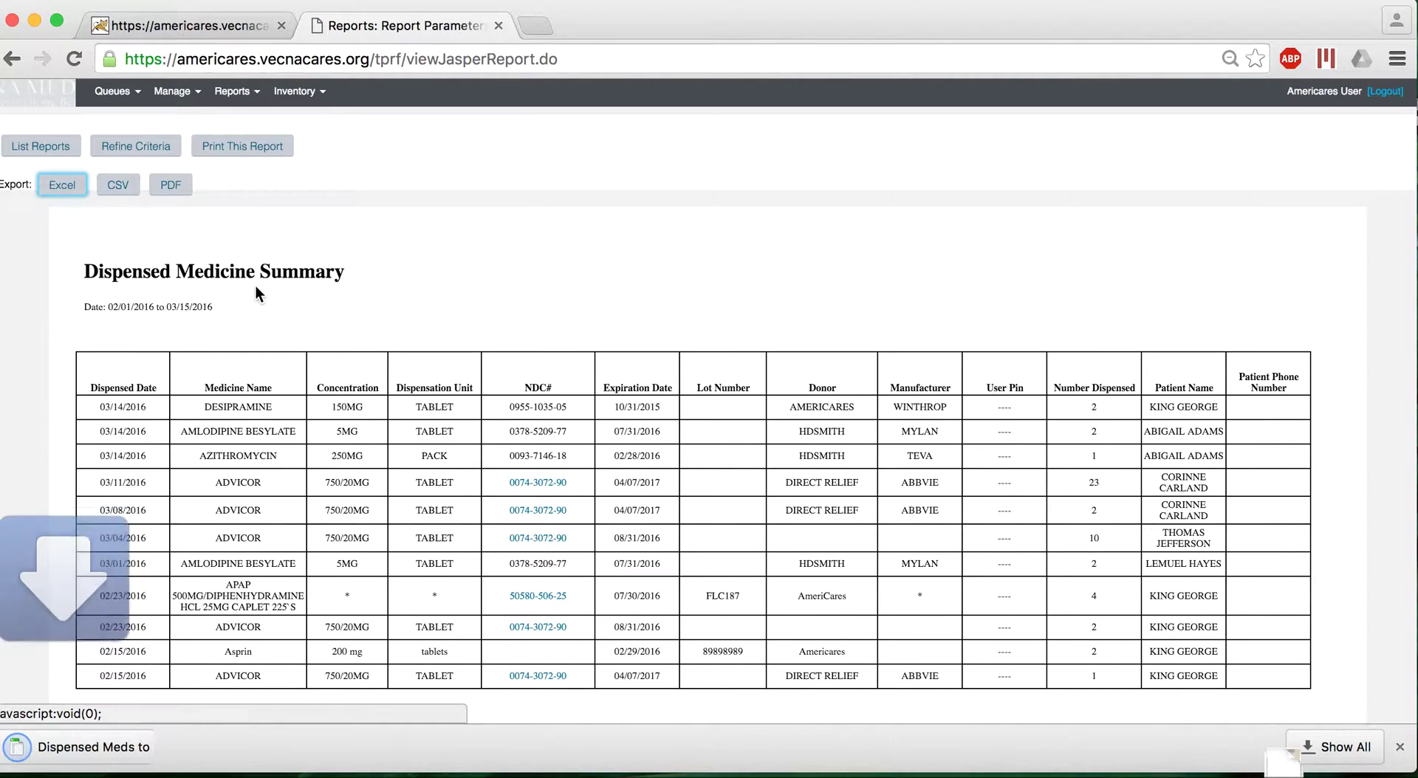
click(114, 747)
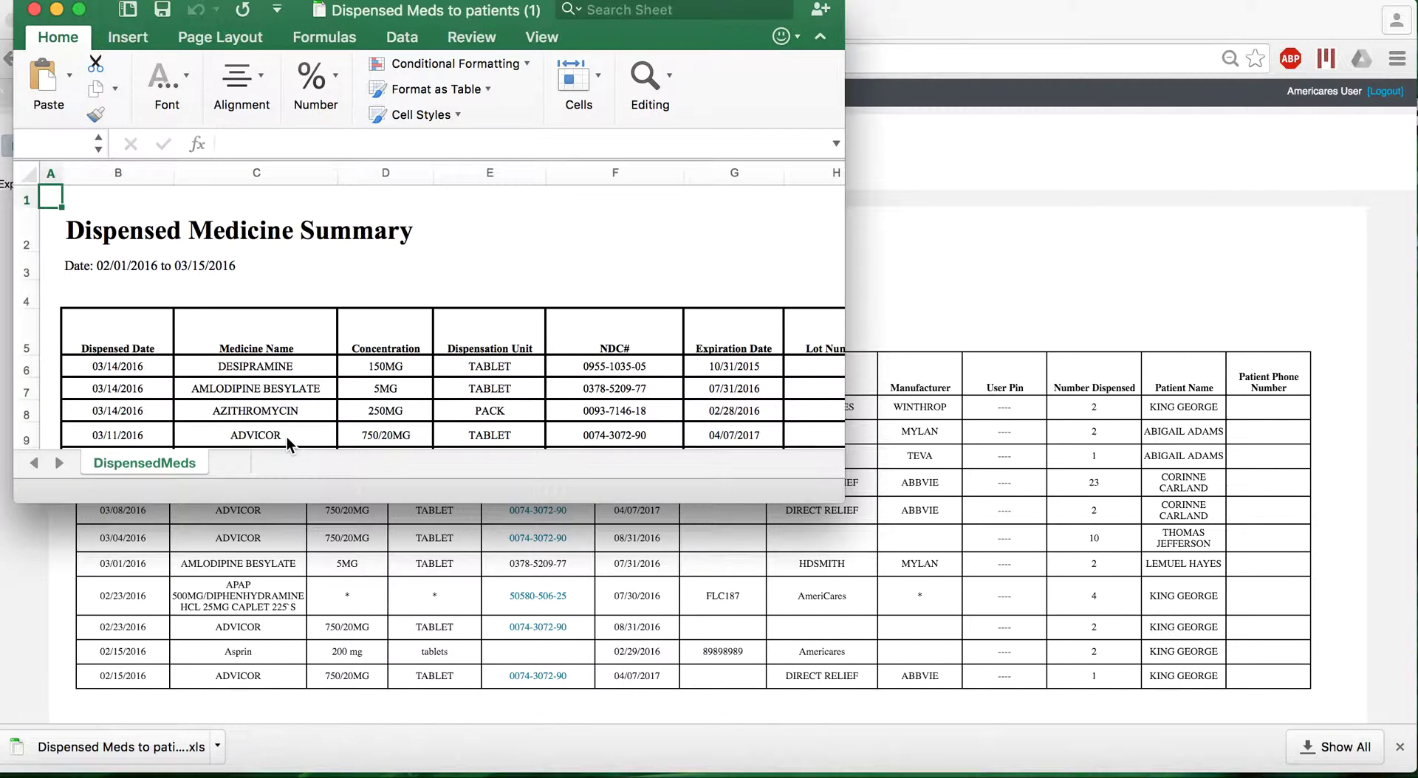
drag(1154, 646, 1398, 767)
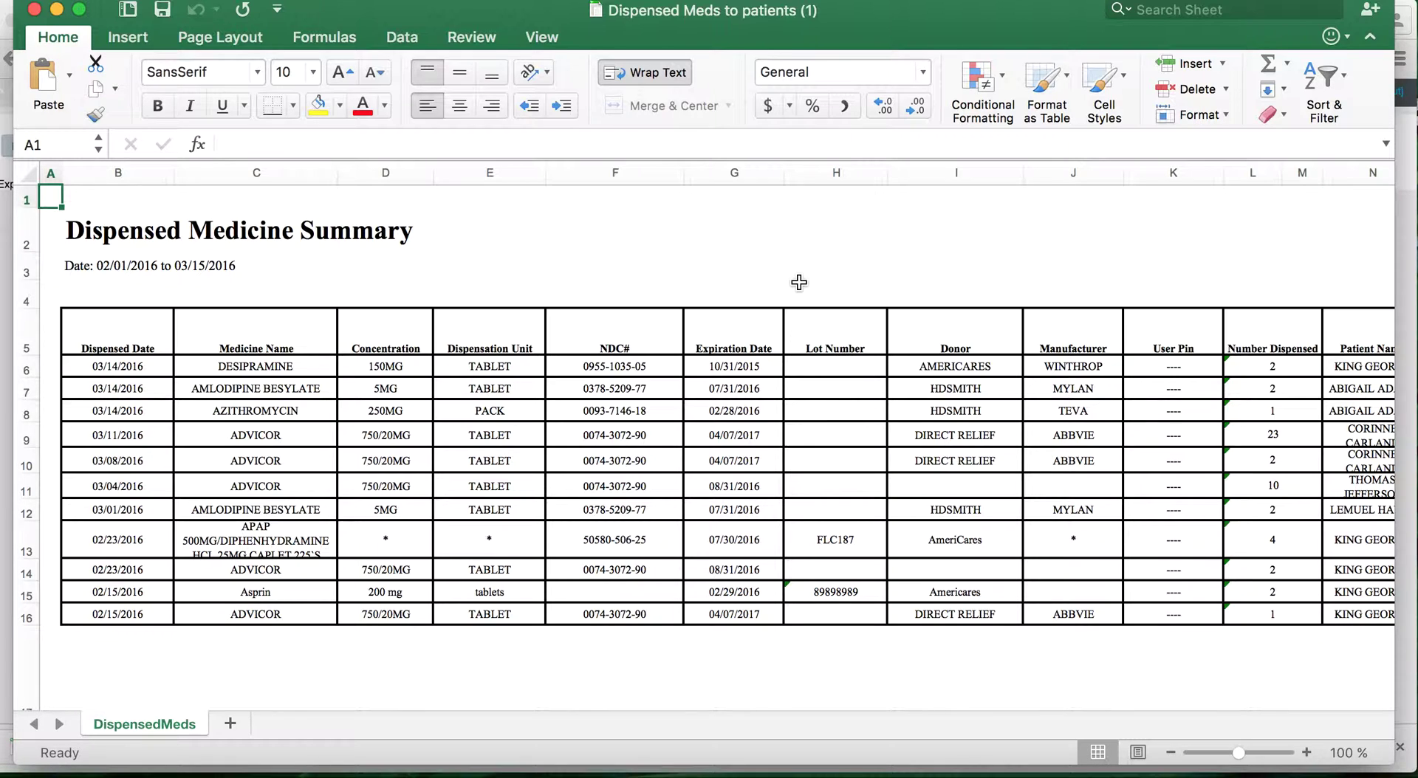
Search the exported Dispensed Medicine Summary worksheet for lot numbers containing FLC
click(913, 220)
click(996, 275)
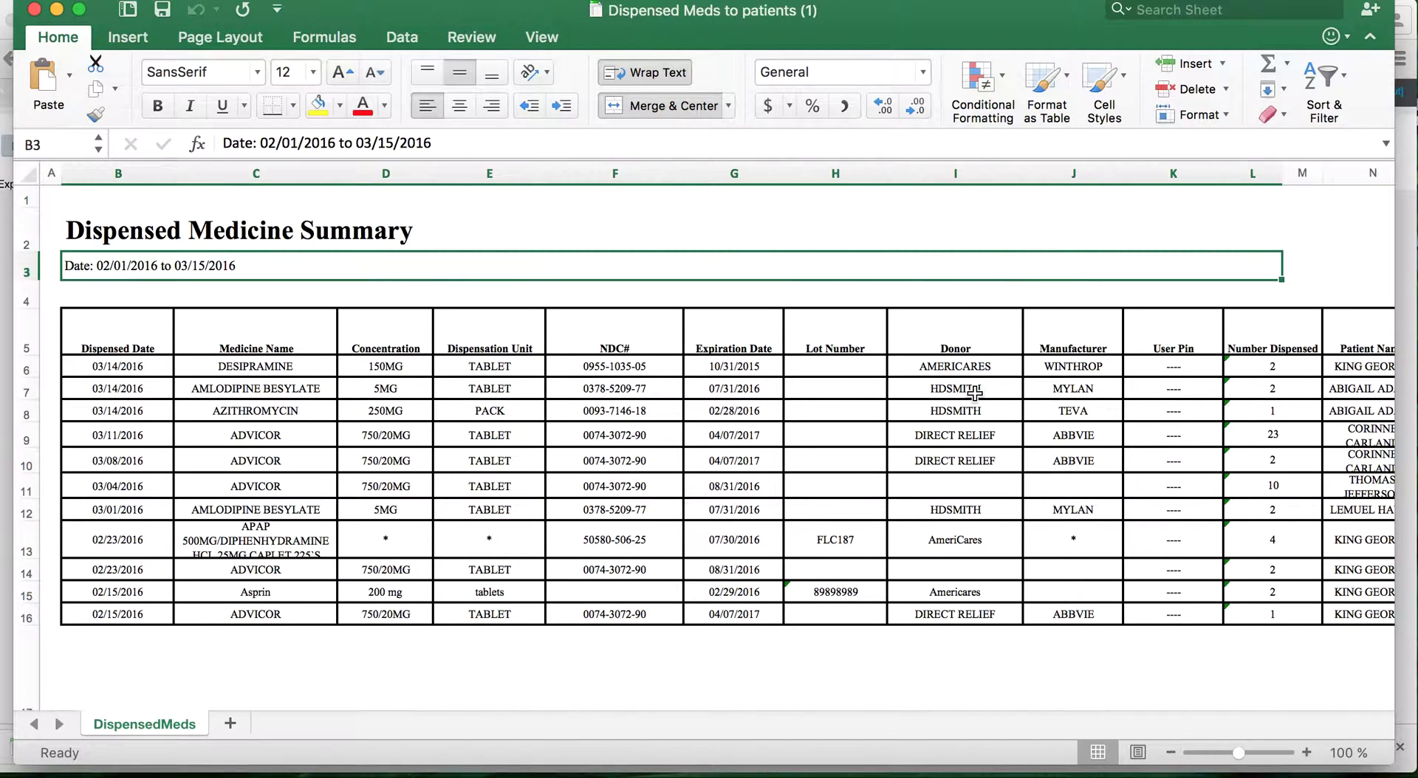
click(926, 672)
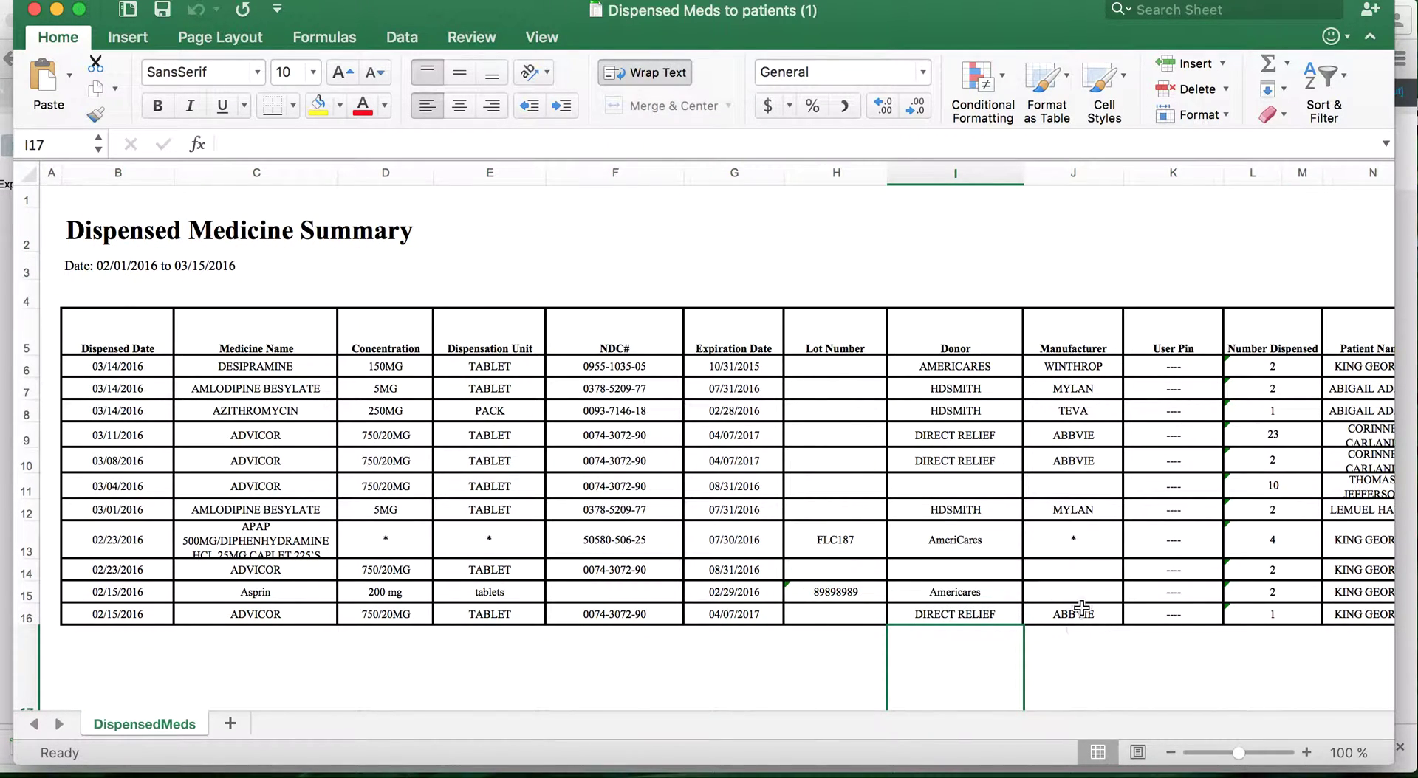
click(860, 547)
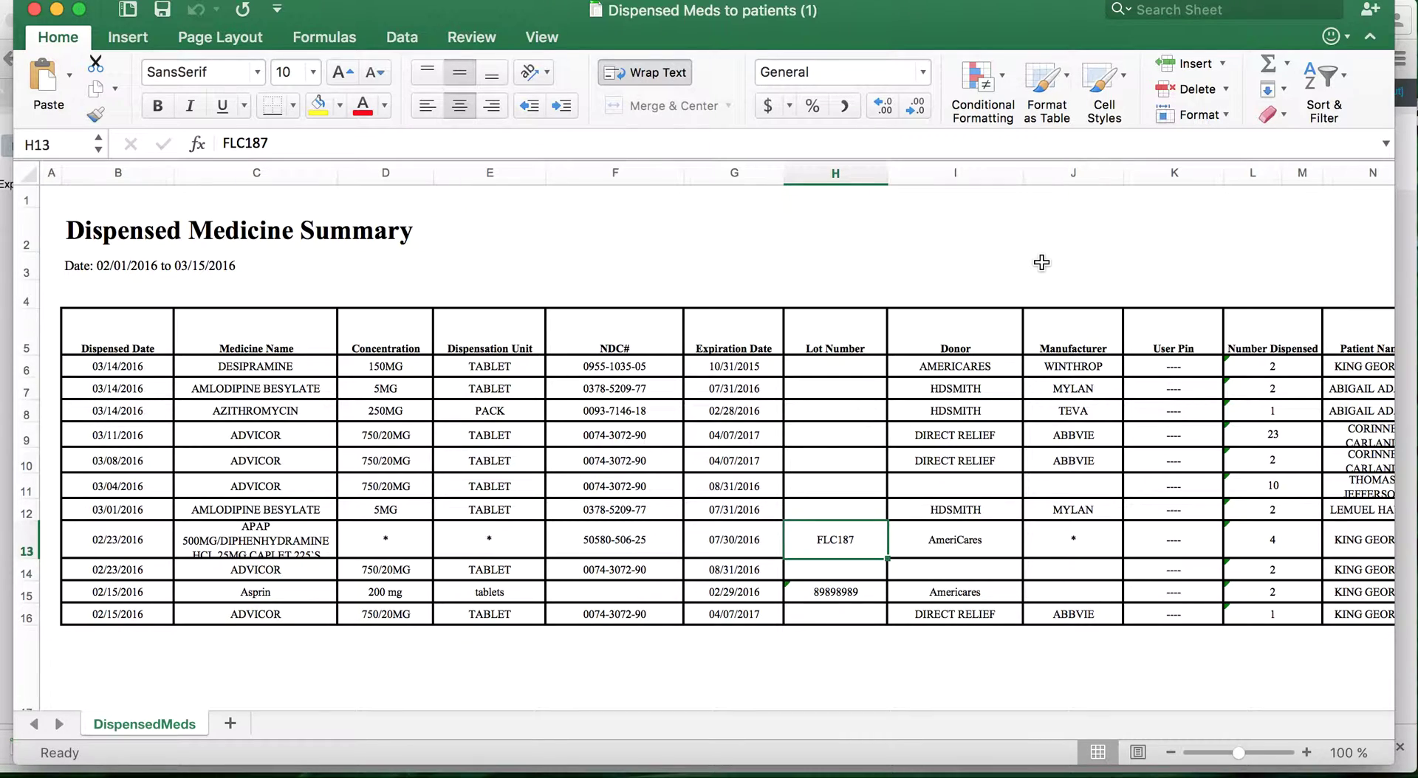
key(super+f)
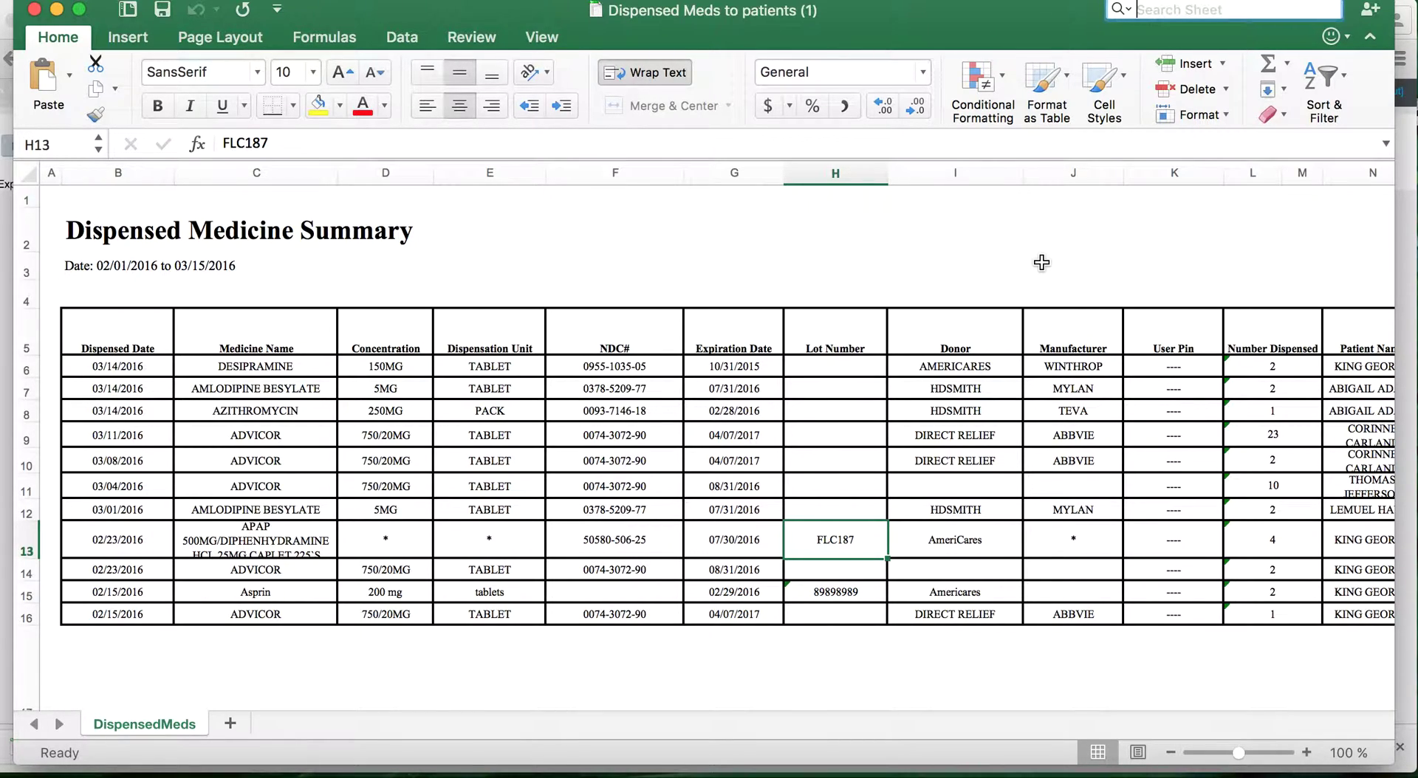
text(FLC)
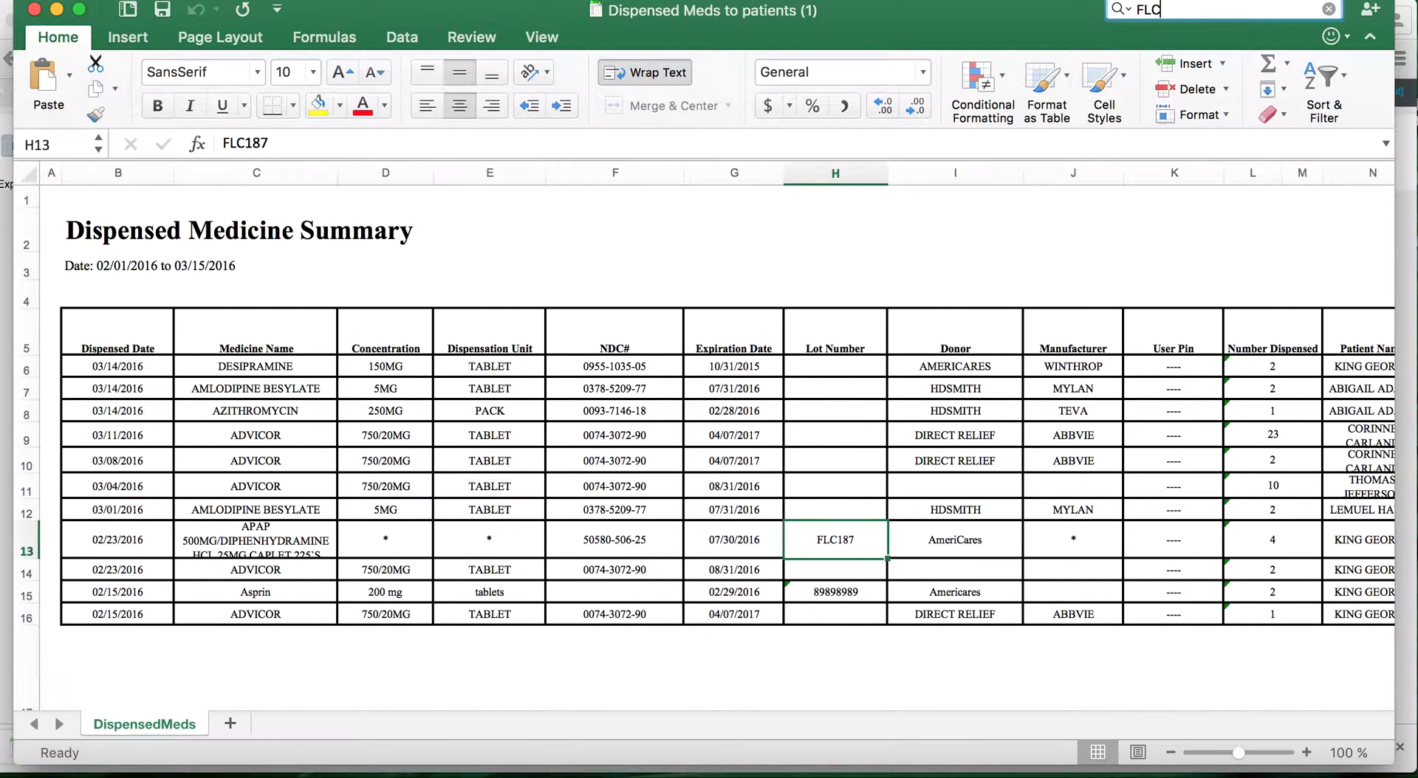
key(Return)
click(821, 412)
click(1191, 13)
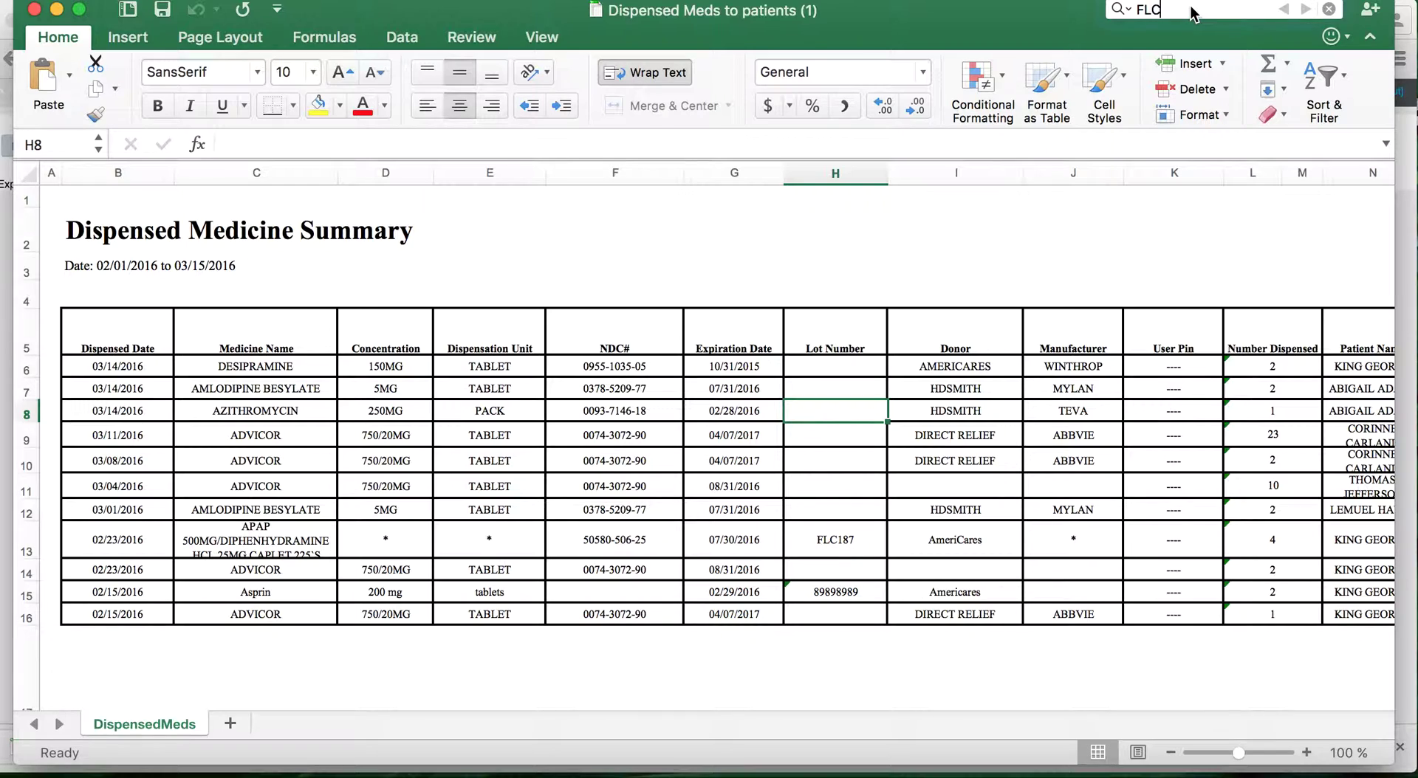
key(Return)
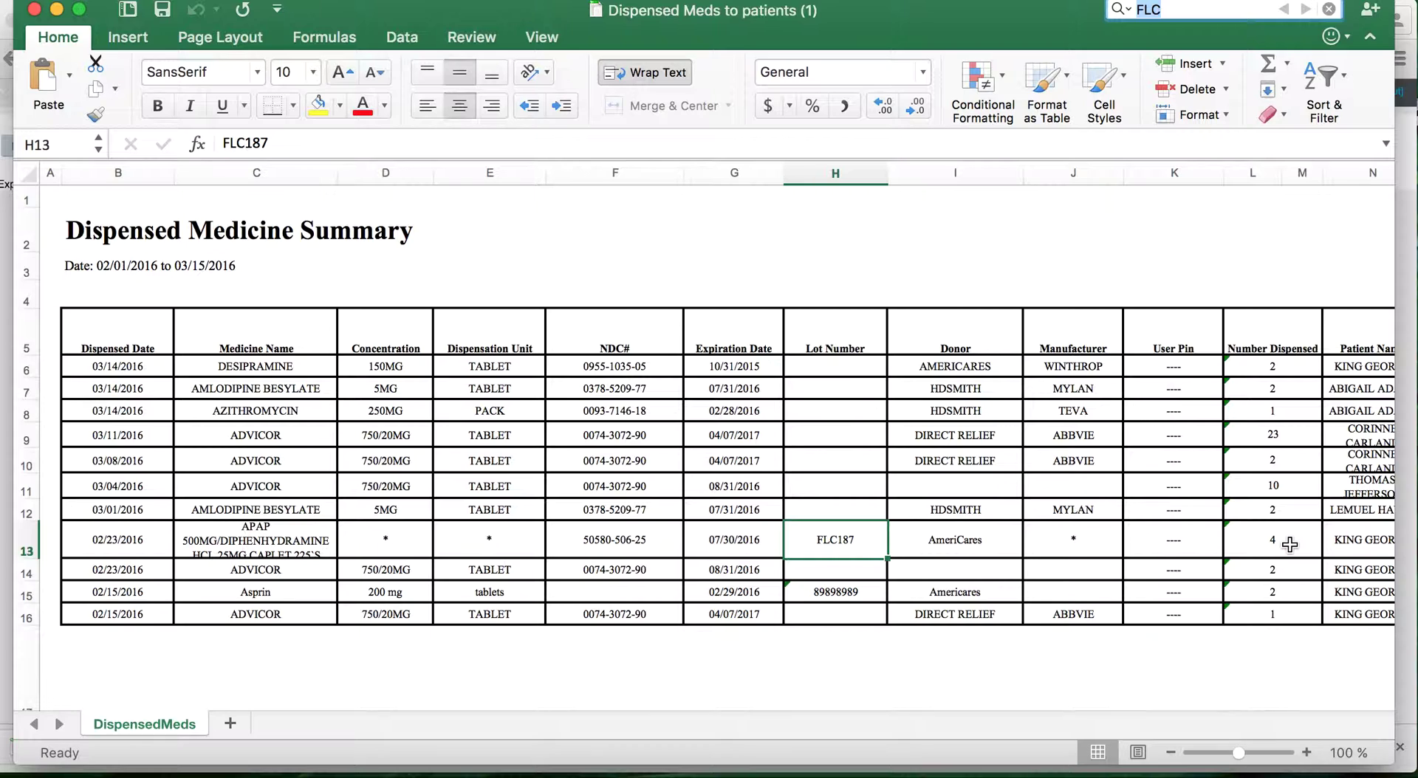
Check the patient name and phone number cells in the row of lot FLC187, and close the workbook
click(1335, 545)
scroll(1333, 549, right, 2)
click(1333, 549)
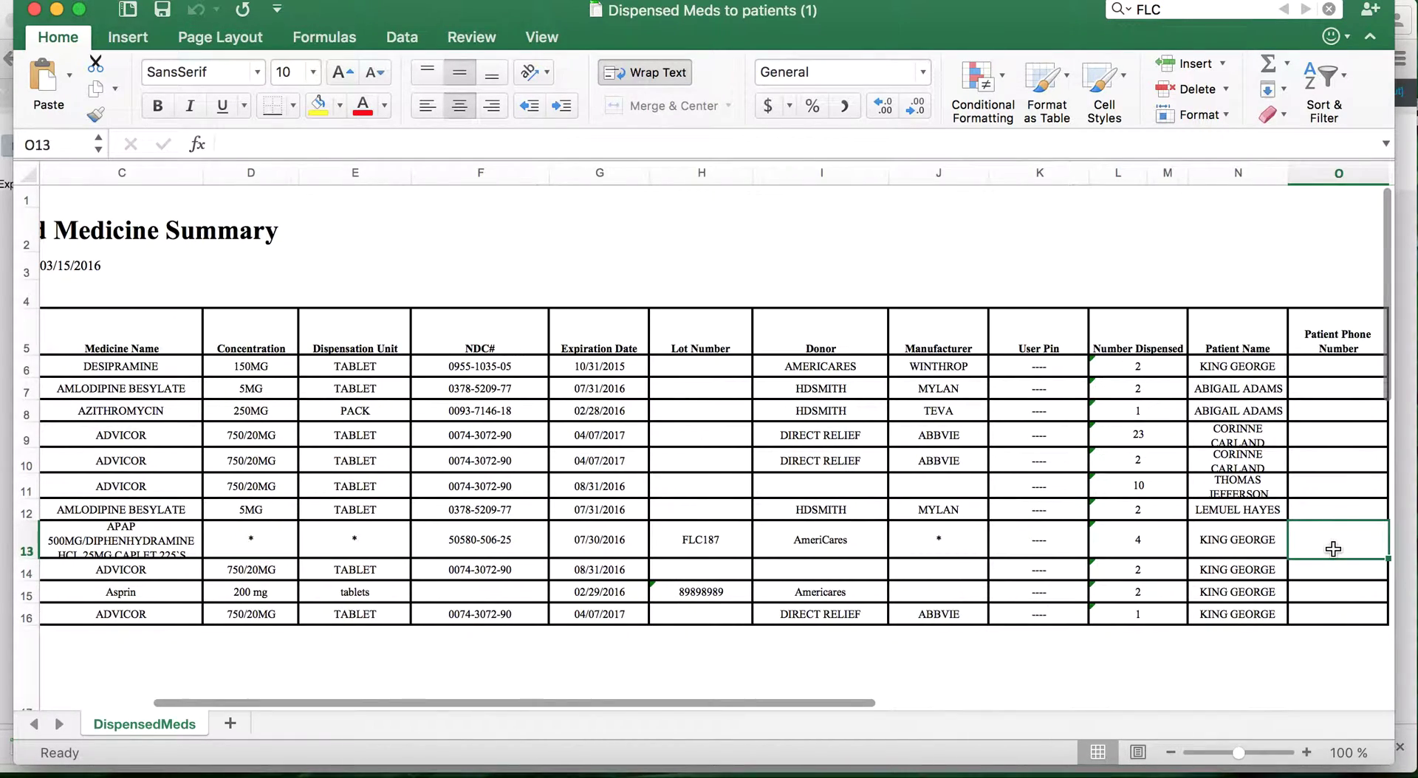
key(Left)
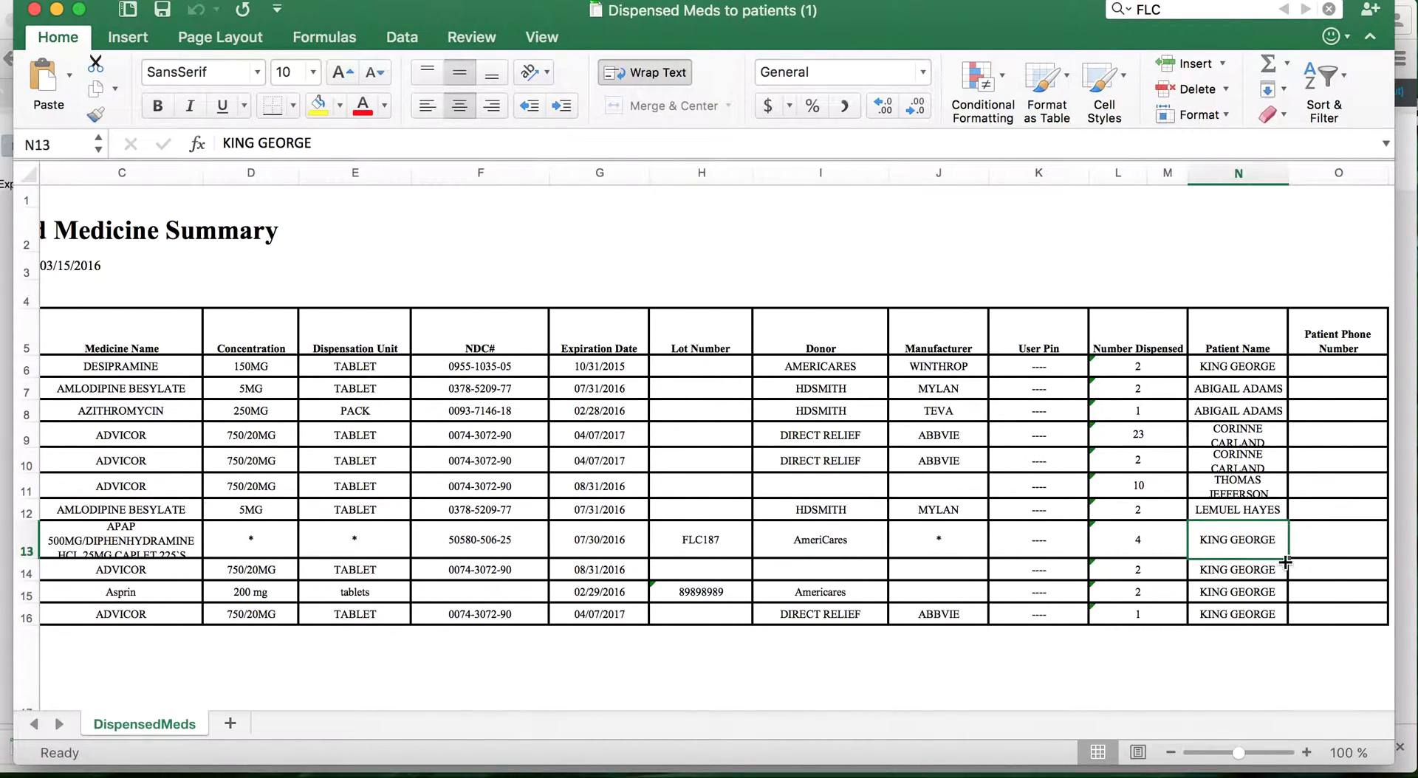
click(1337, 557)
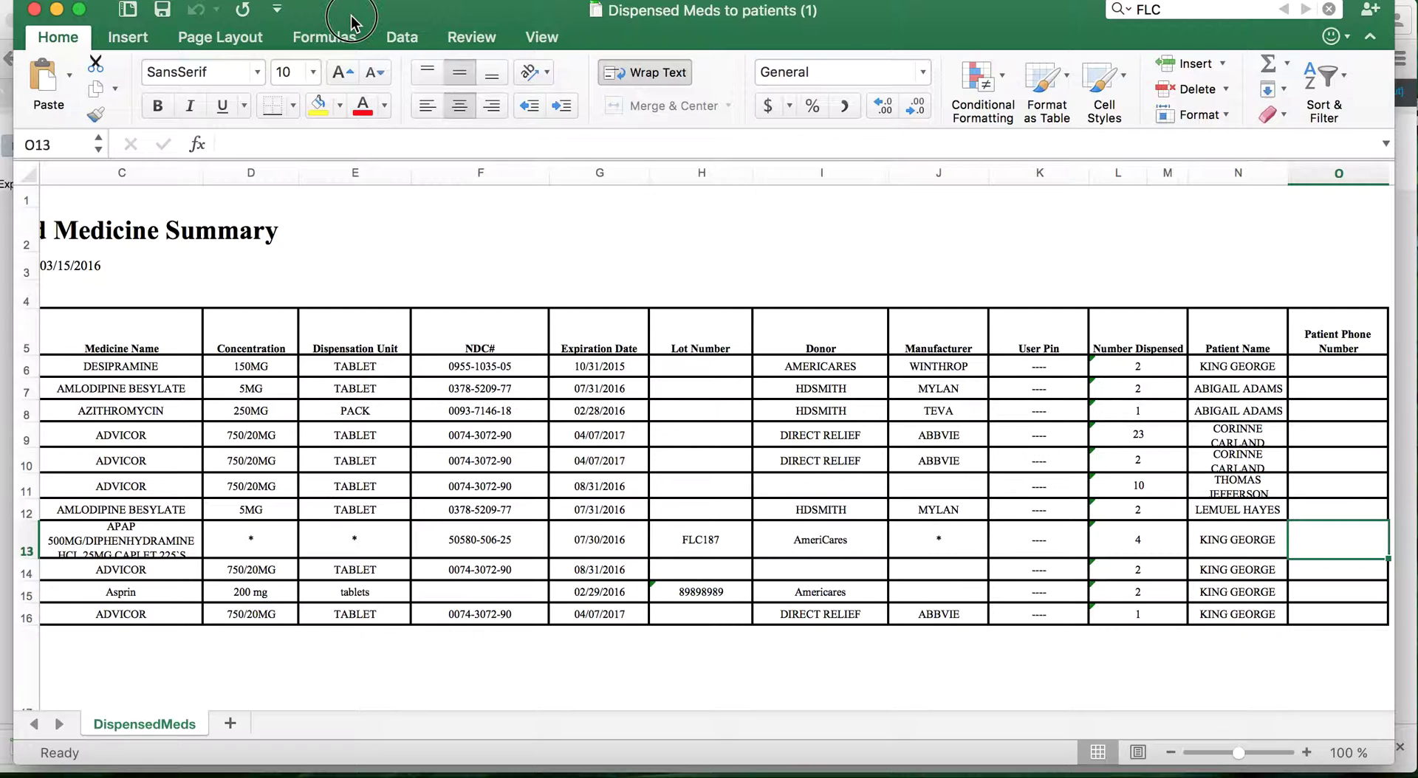
drag(370, 7, 369, 24)
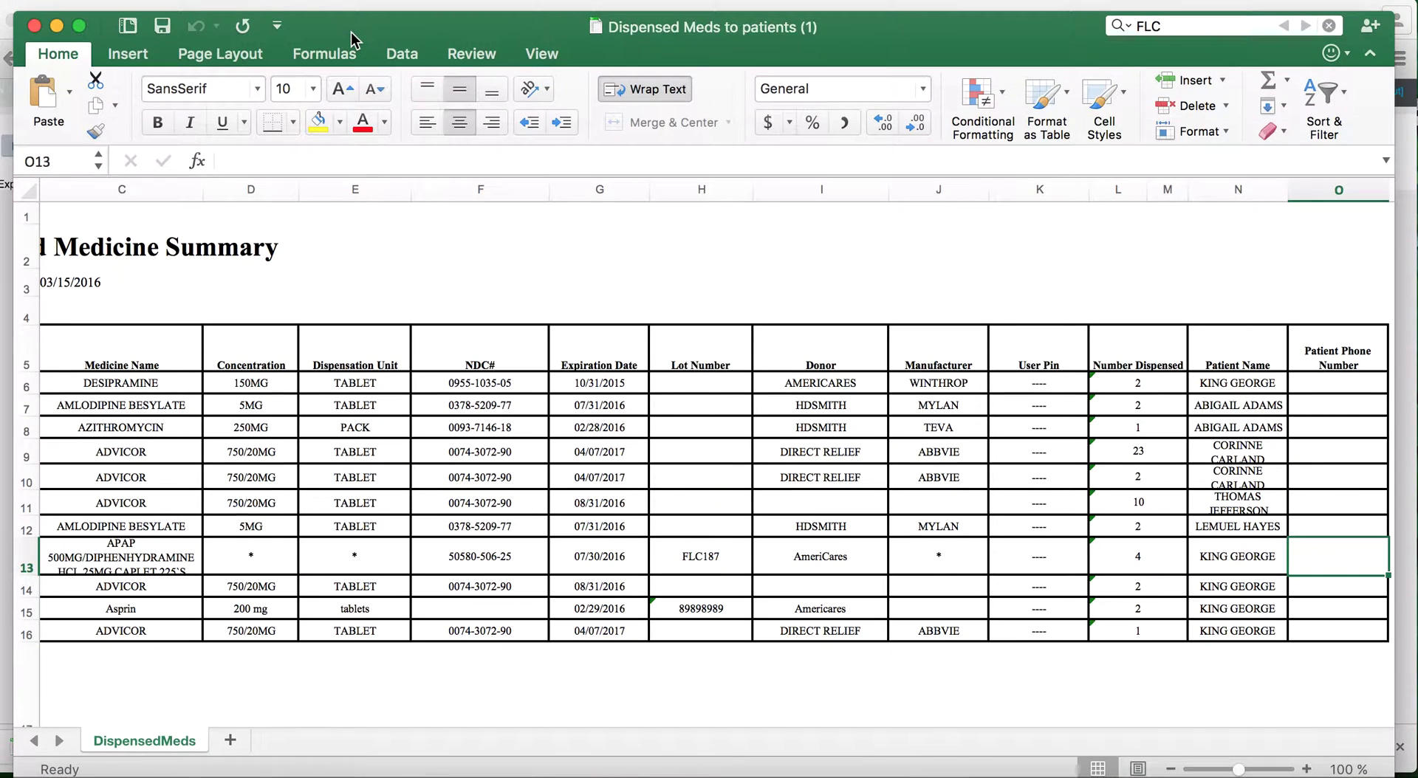
click(34, 26)
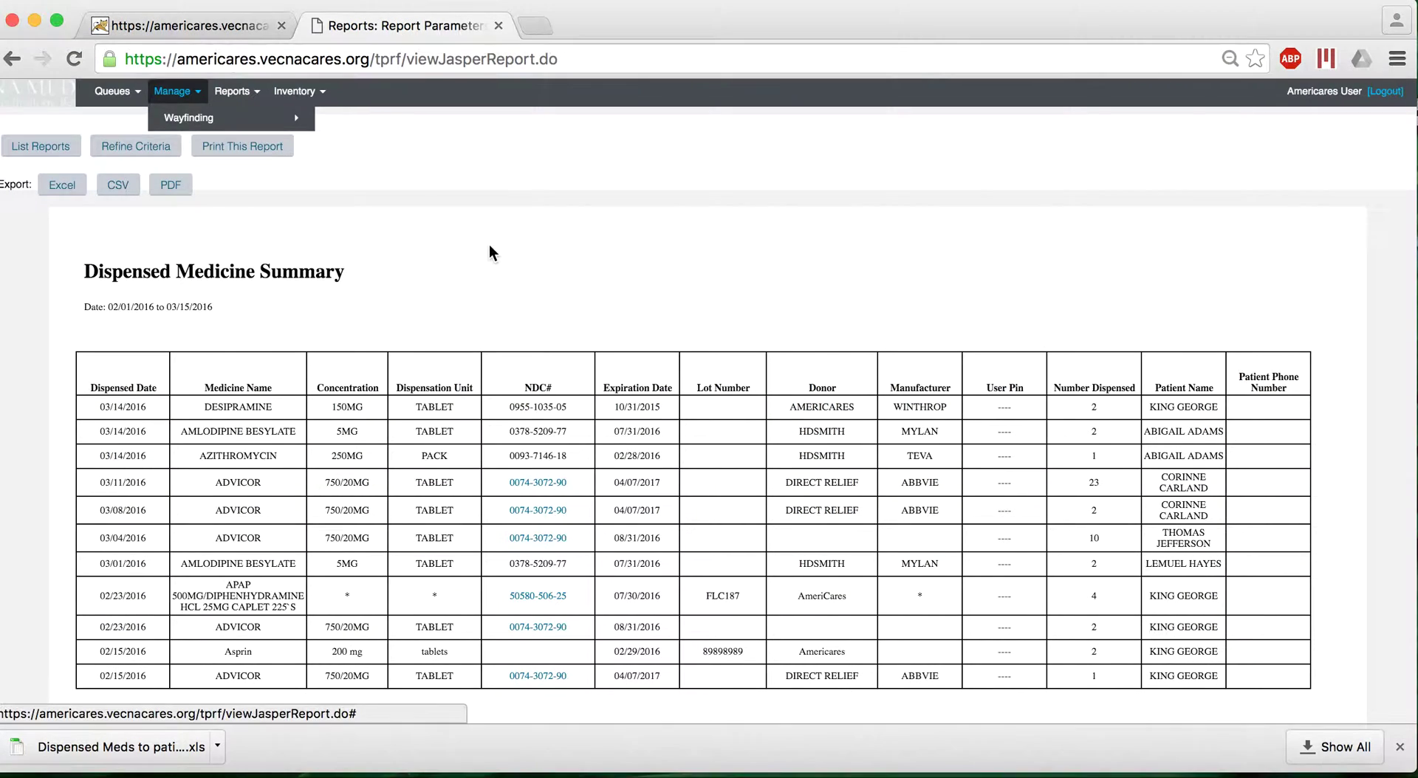
Return to the report list in the browser, select Expired Medication test in the Reports category and open it in HTML format
click(55, 157)
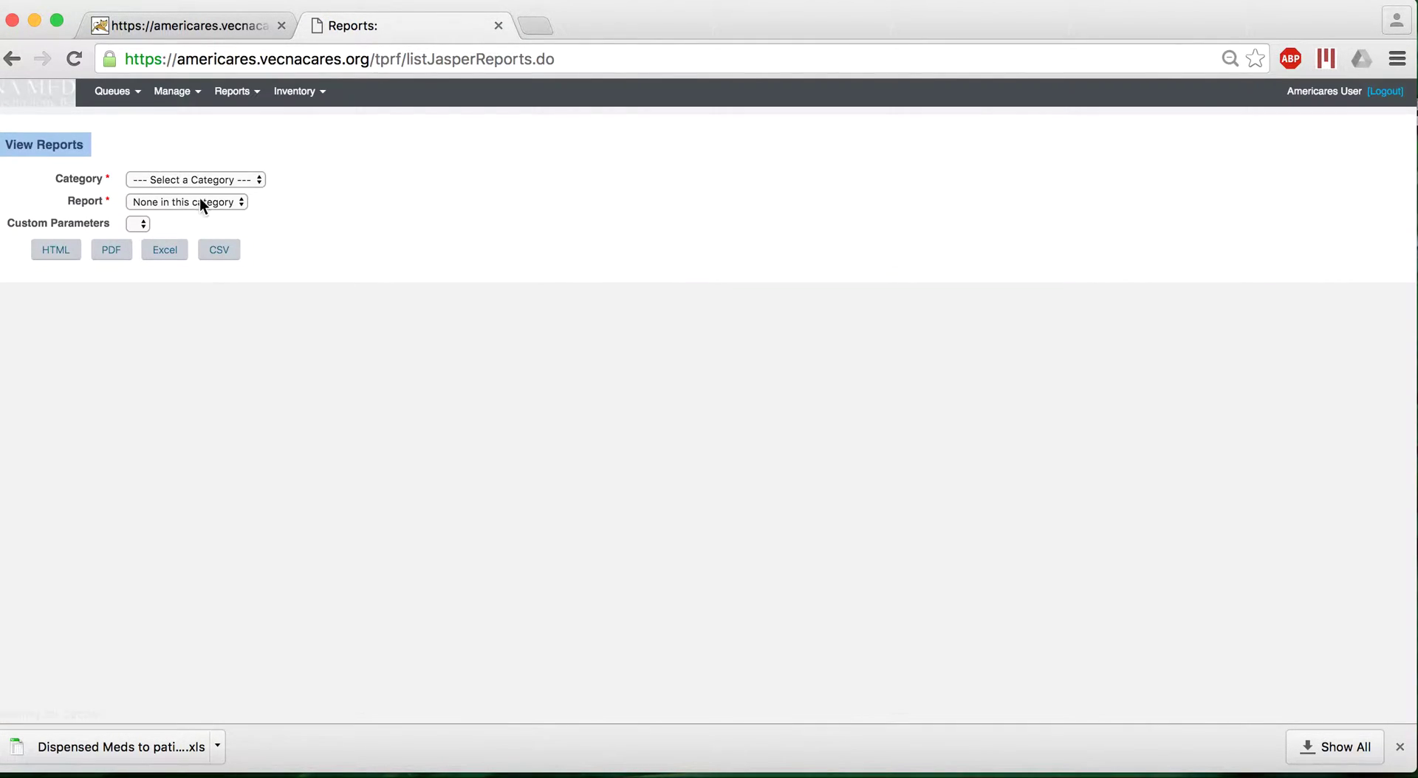
click(200, 179)
click(201, 193)
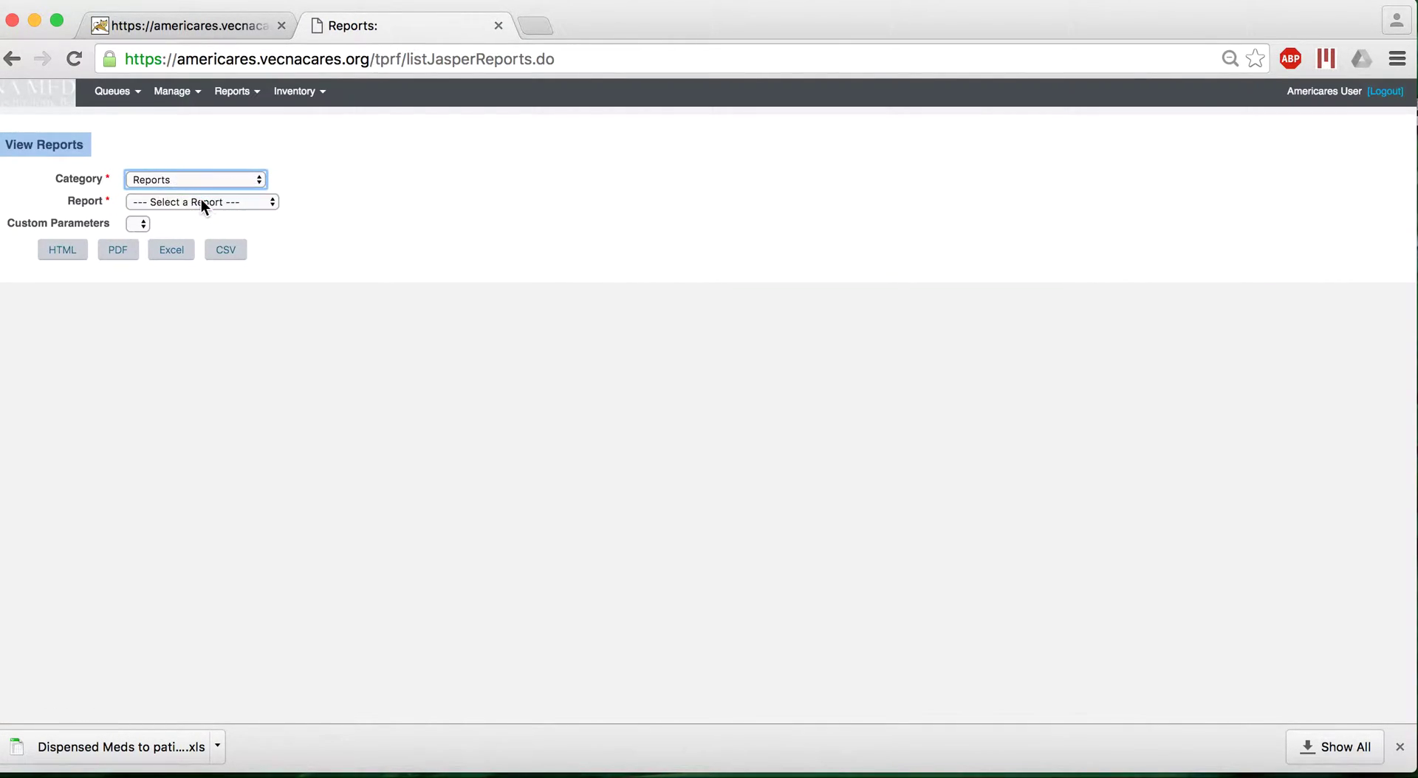
click(200, 203)
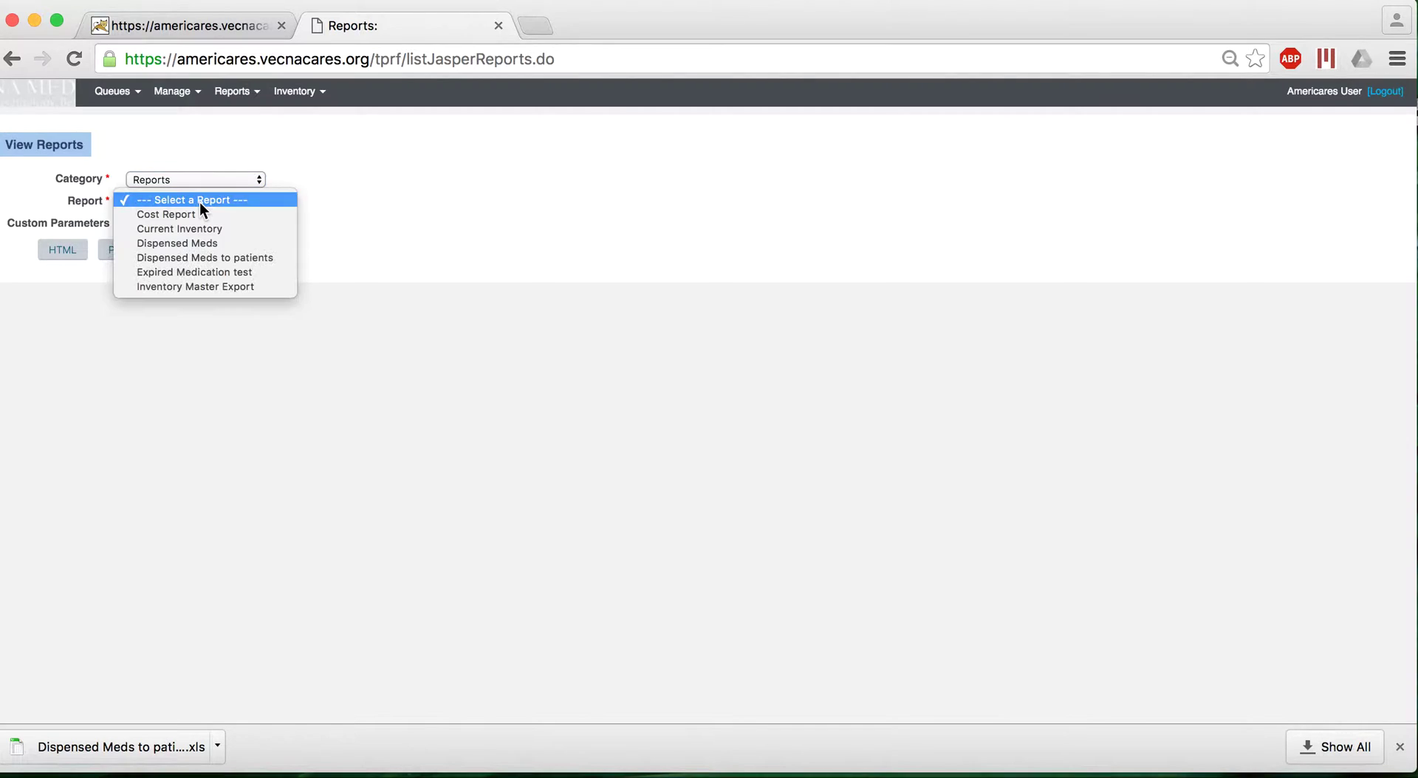
click(239, 273)
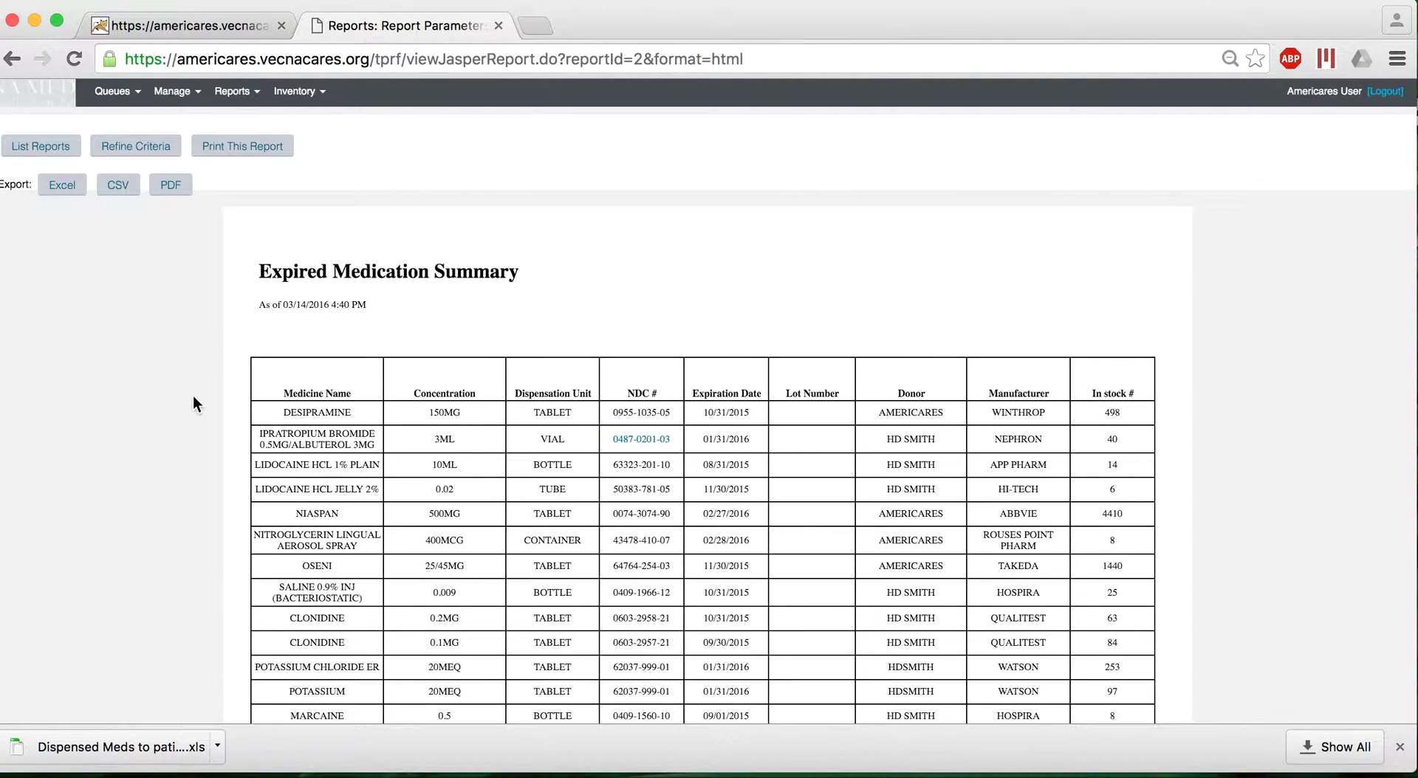
Look through the medicines, expiration dates and stock quantities in the Expired Medication Summary
scroll(178, 401, down, 3)
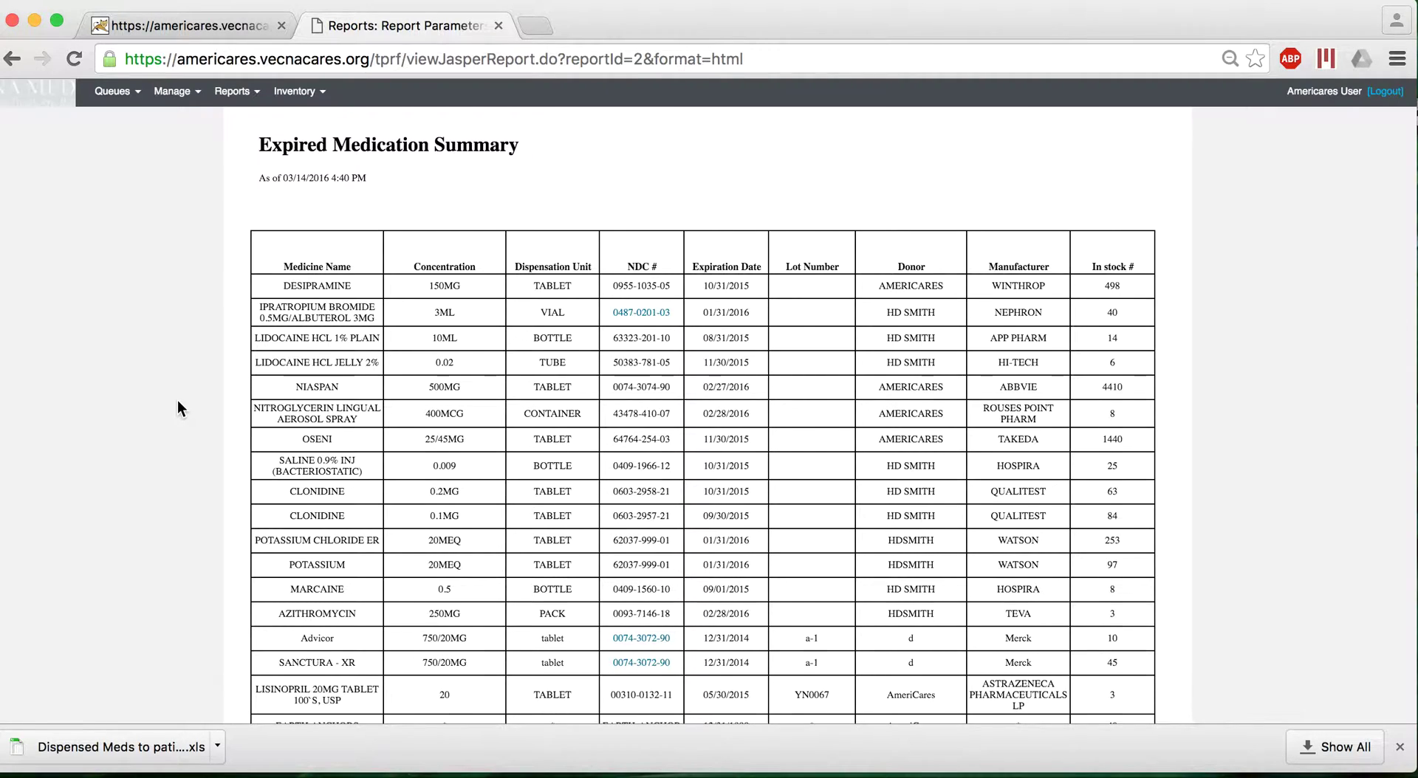
scroll(178, 401, up, 1)
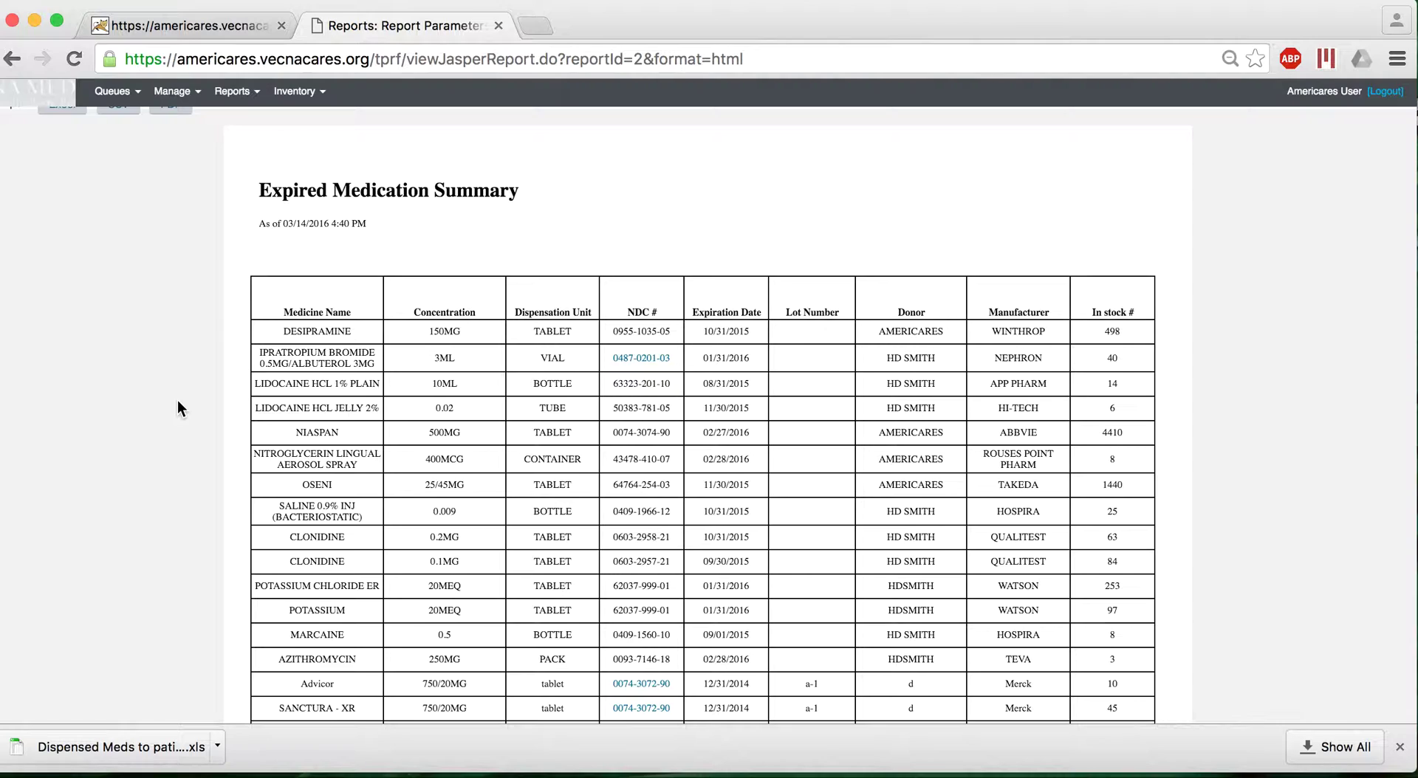
scroll(177, 401, up, 2)
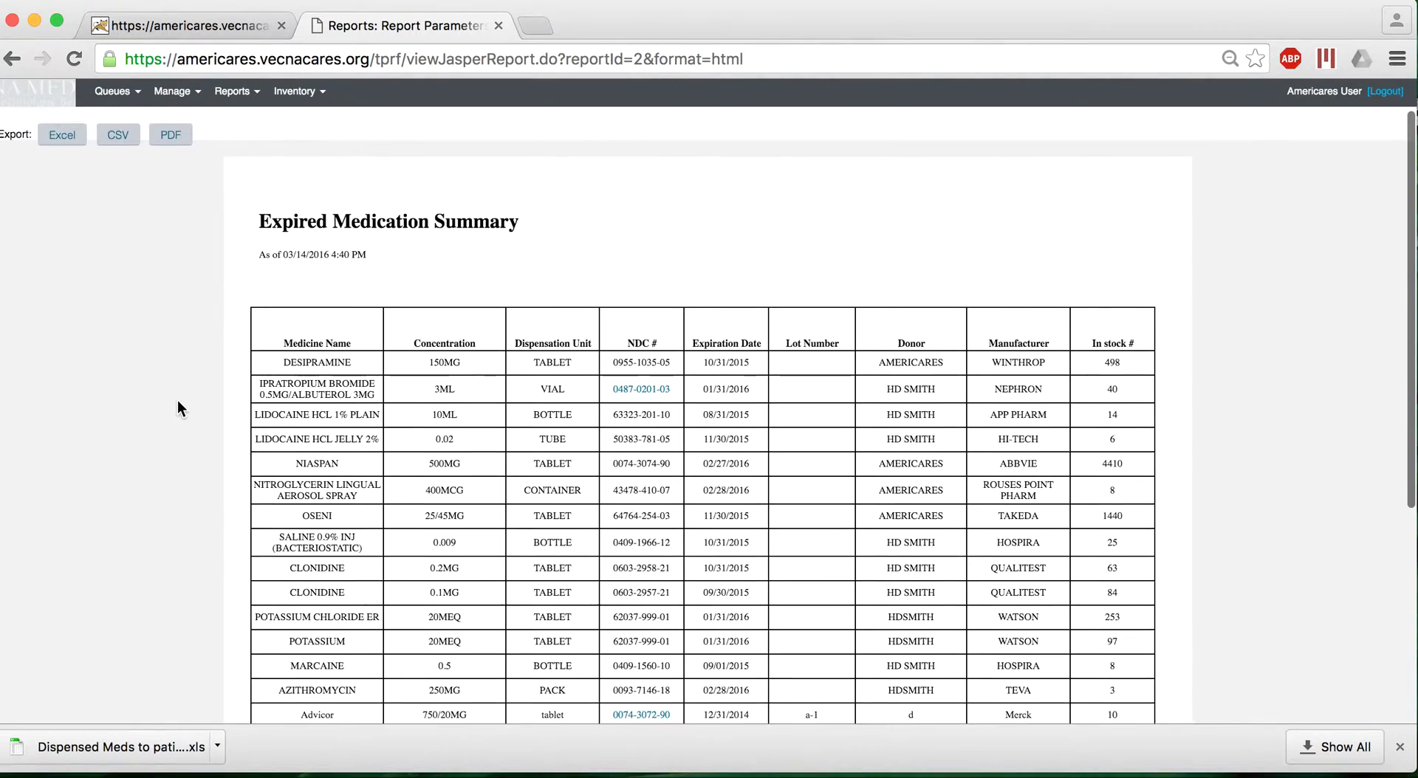
scroll(177, 400, down, 7)
scroll(178, 400, up, 6)
scroll(177, 400, up, 2)
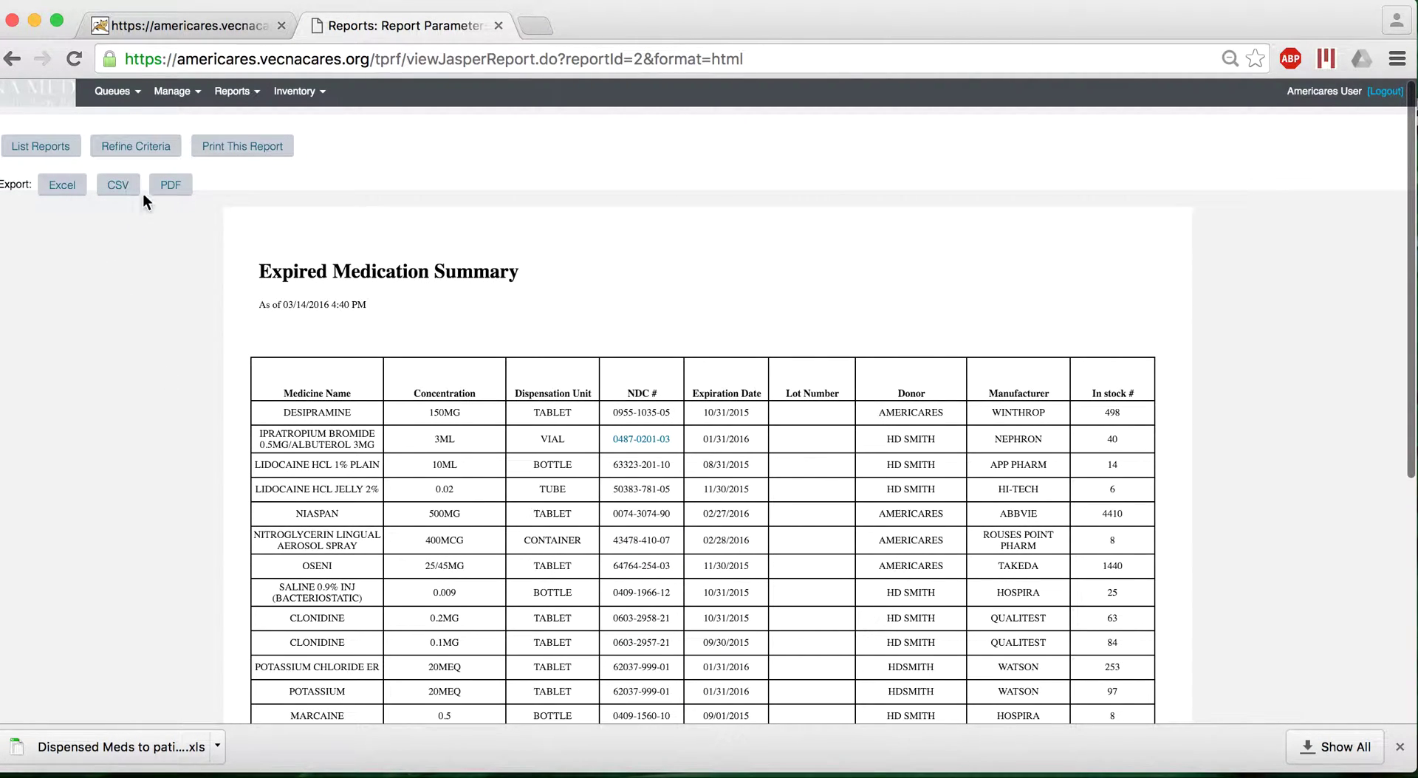
Go back to the report list, select Inventory Master Export in the Reports category and open it in HTML format
click(70, 155)
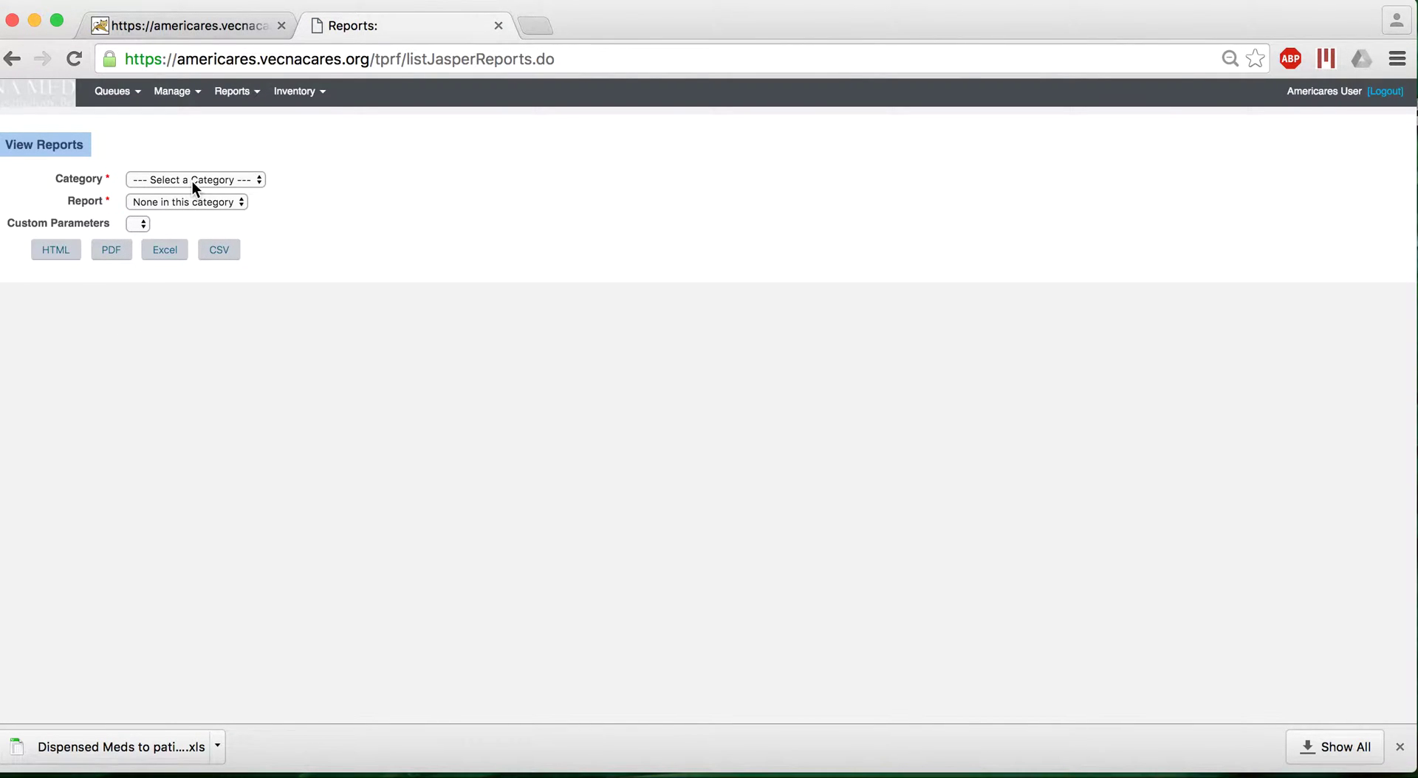
click(193, 181)
click(188, 196)
click(199, 200)
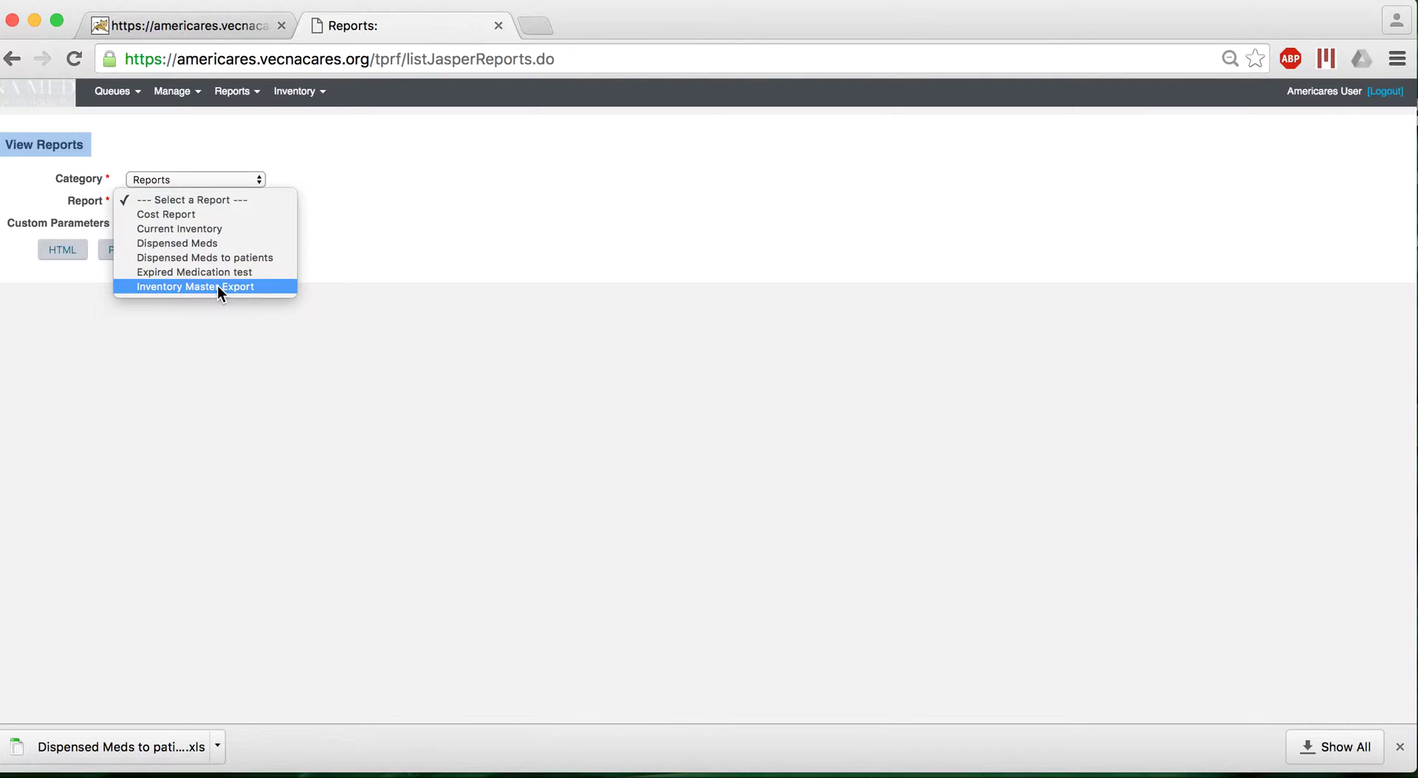
click(258, 288)
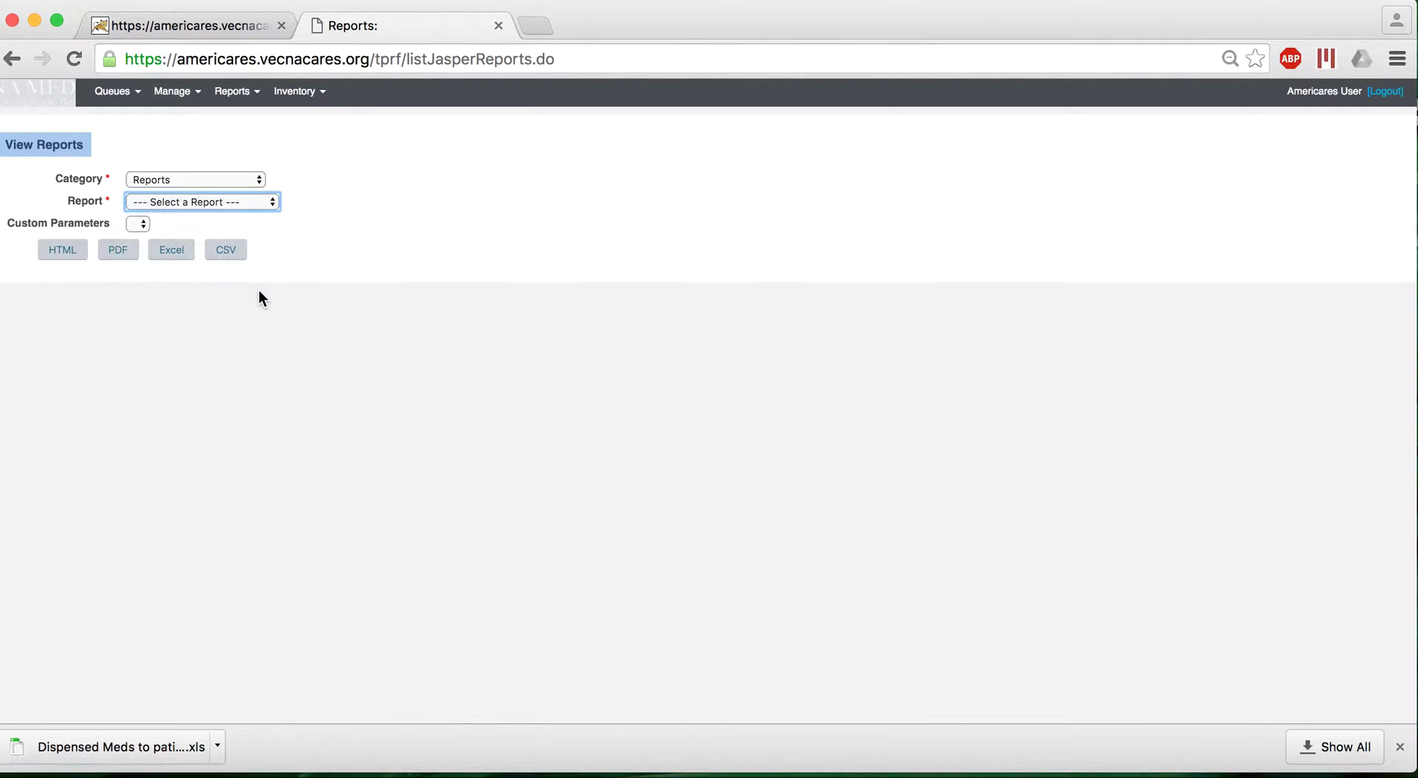
click(69, 257)
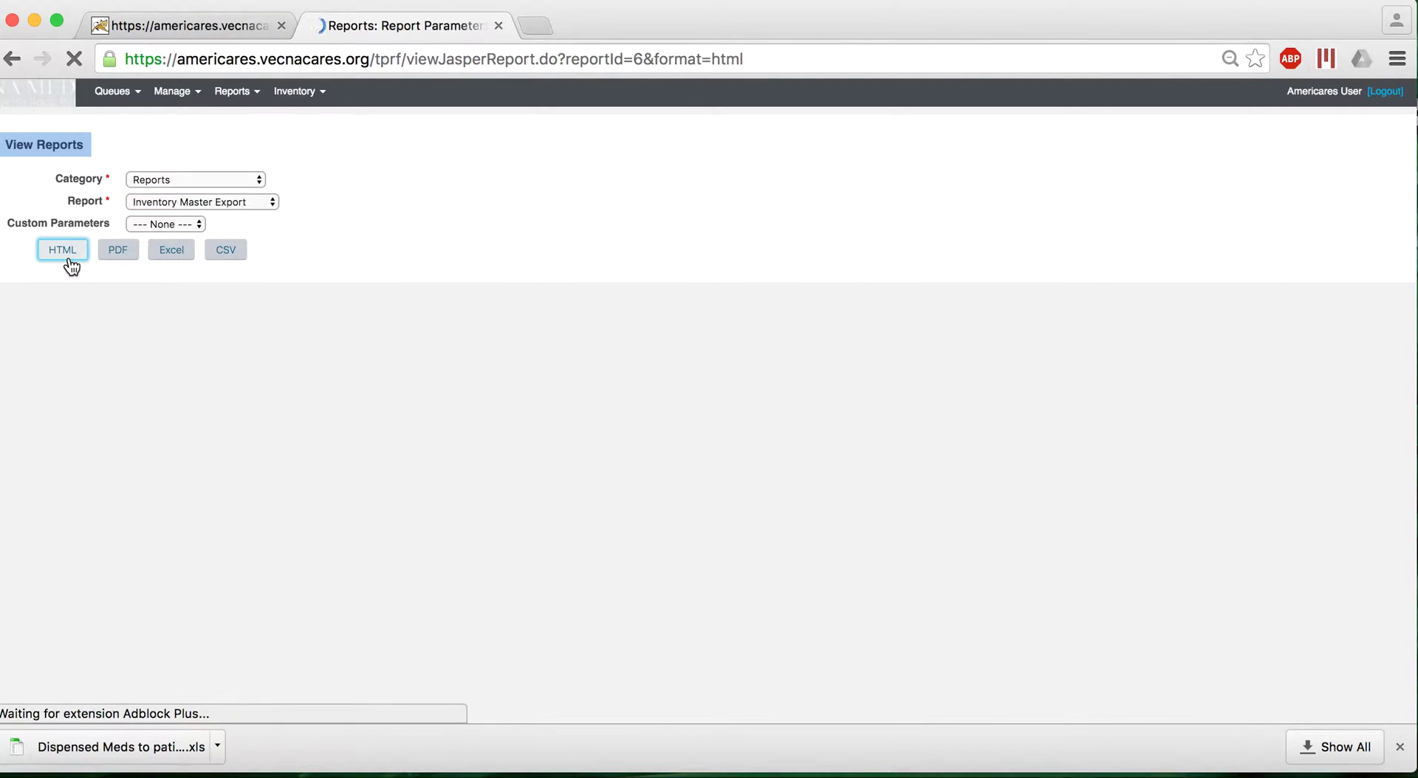
Set the Inventory Master Export period from 2016-02-01 to 2016-03-15 and generate the report
click(209, 250)
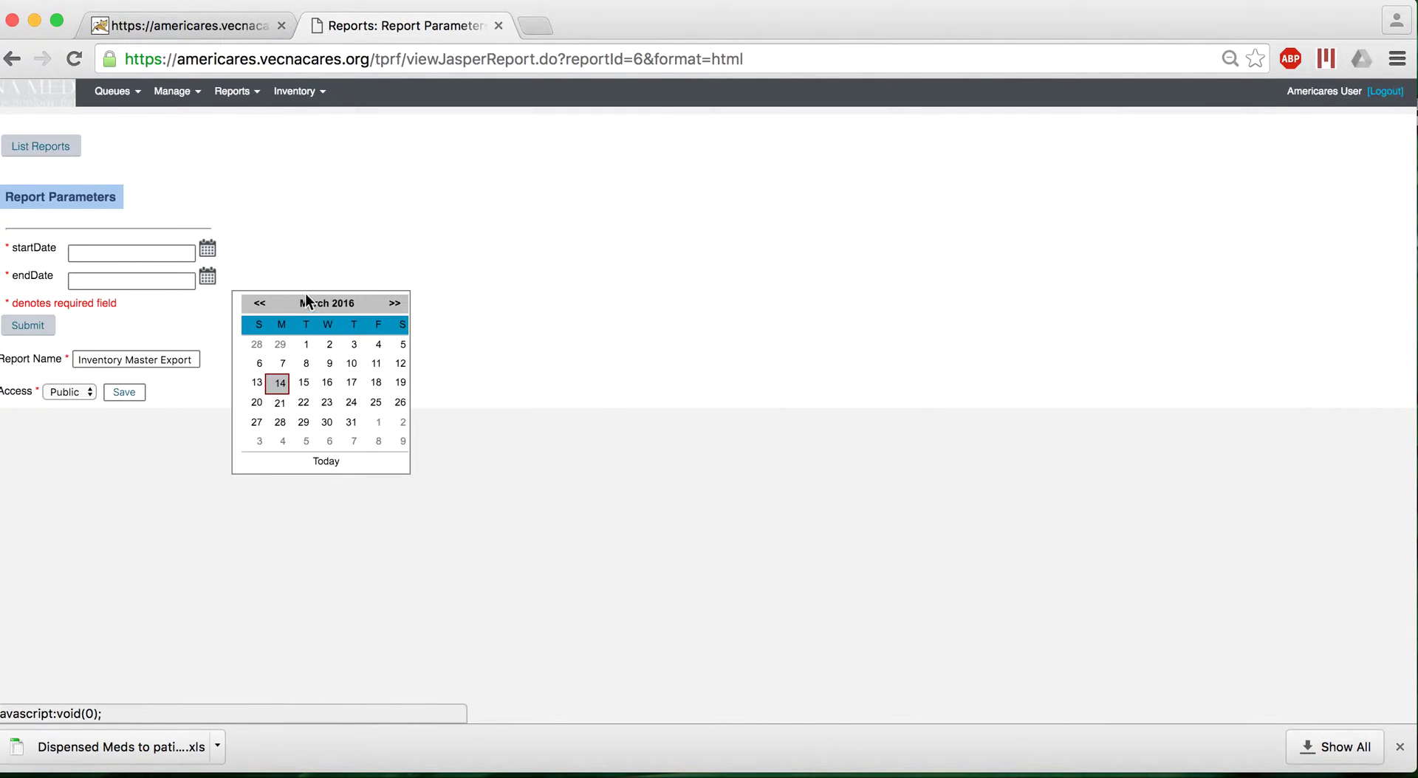
click(259, 303)
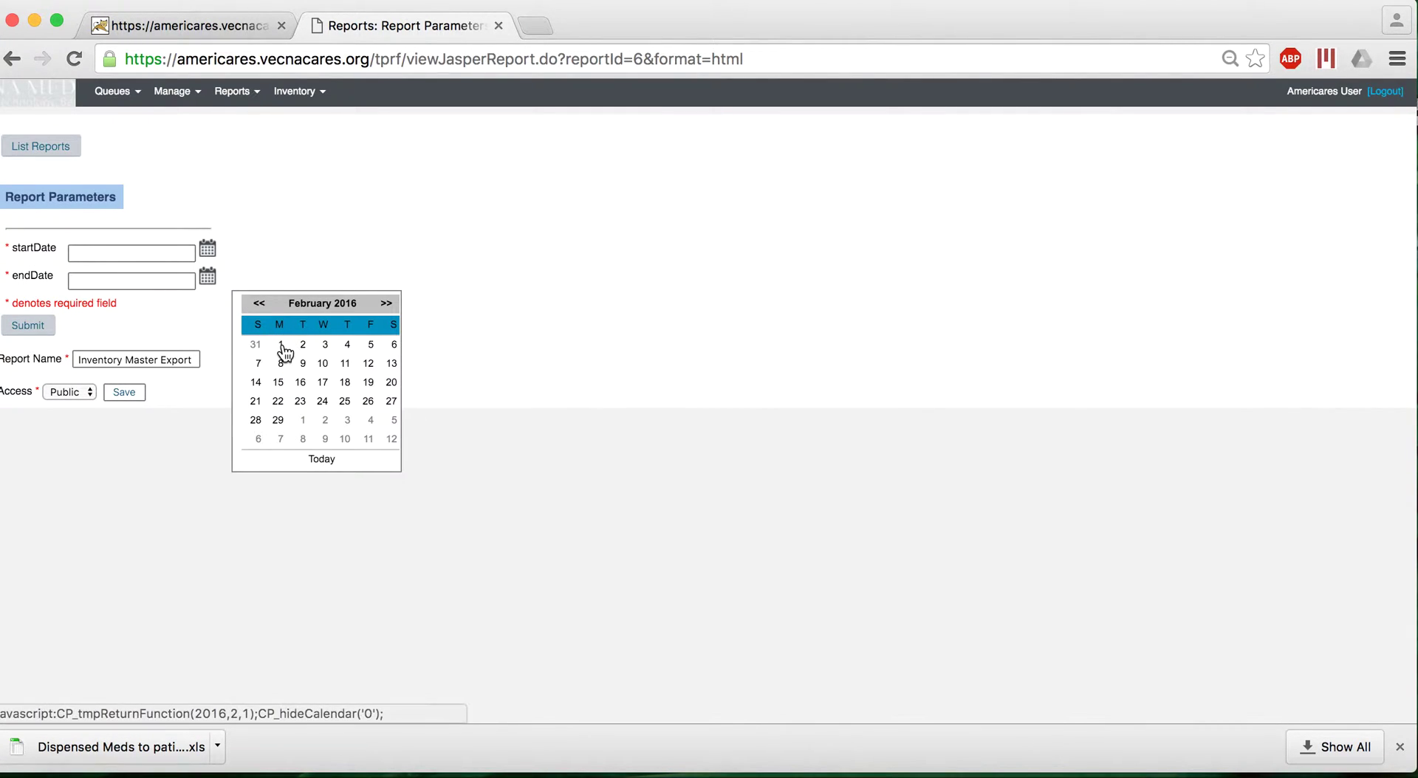
click(282, 344)
click(207, 277)
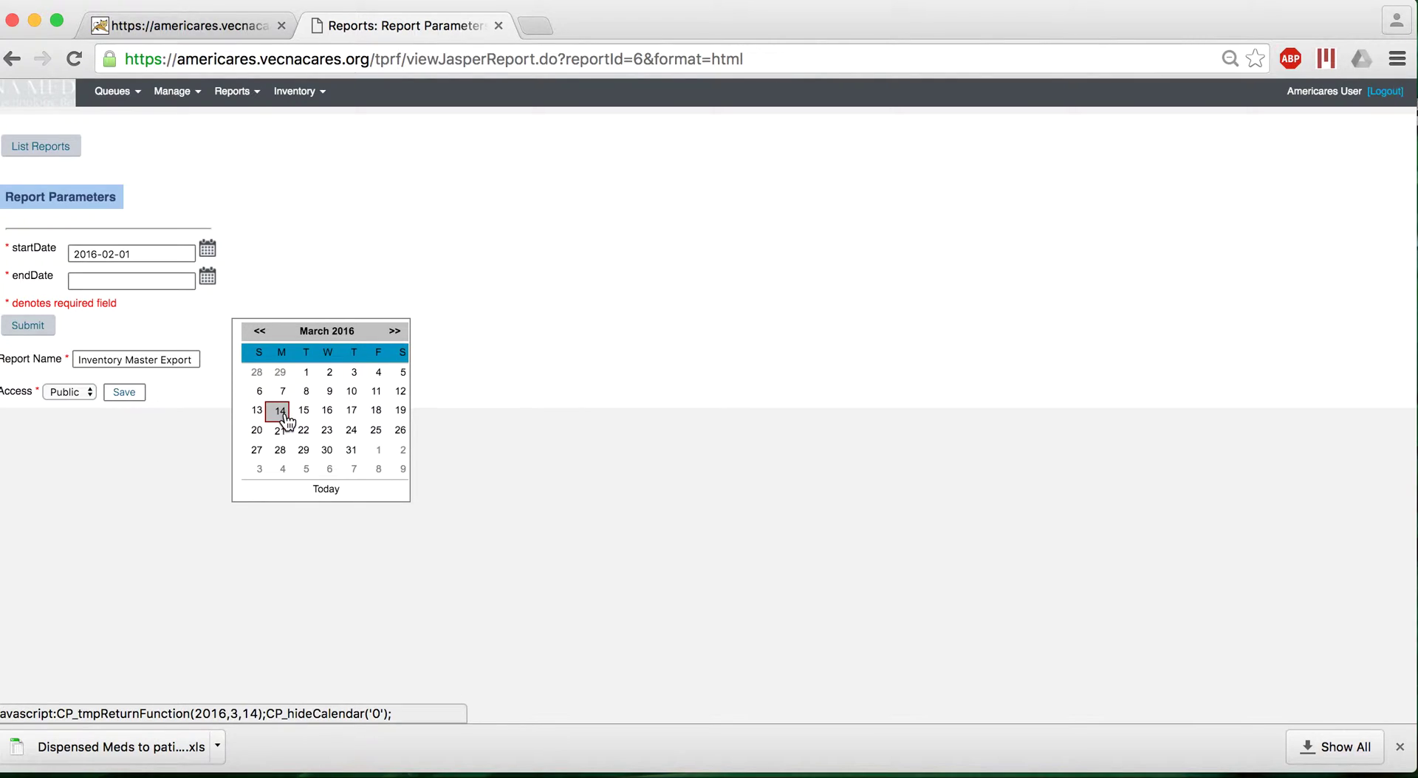
click(303, 411)
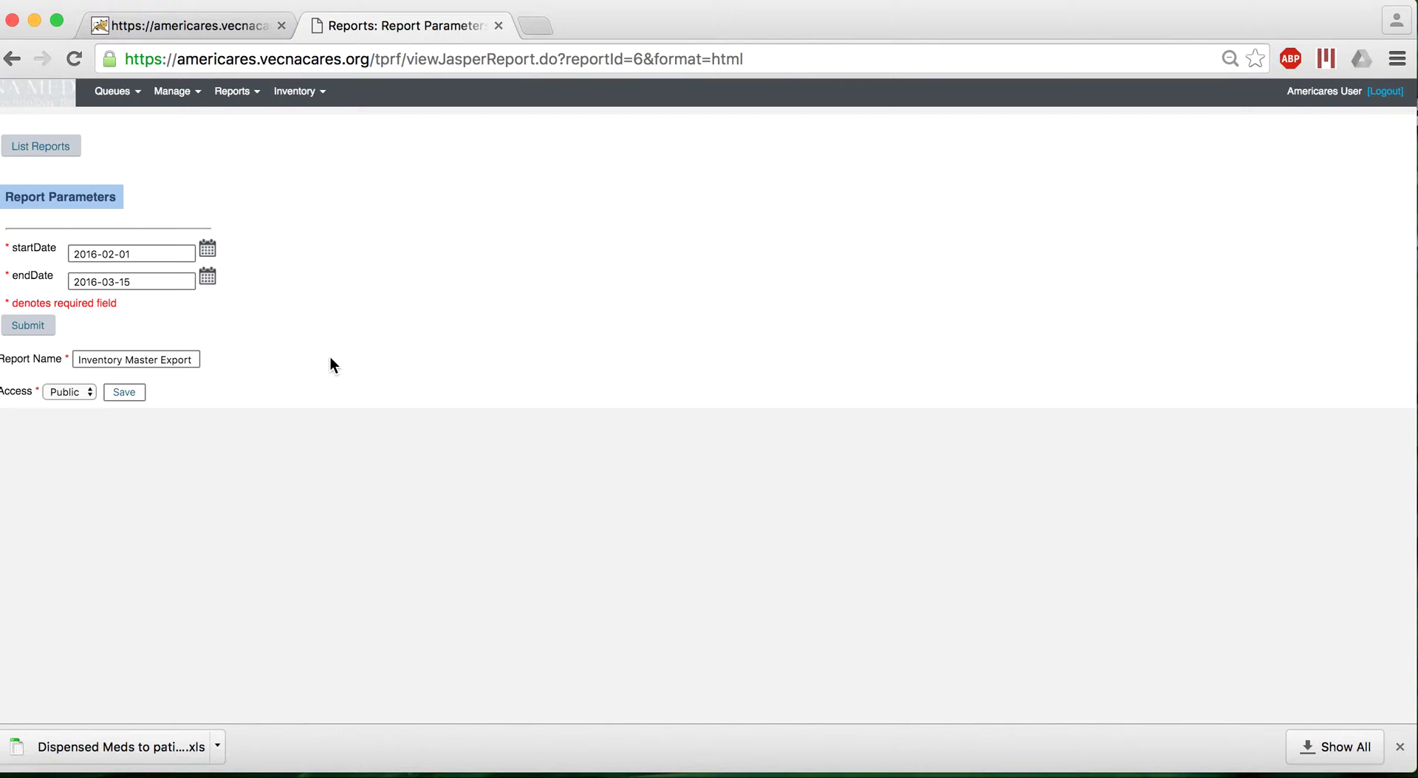
click(48, 329)
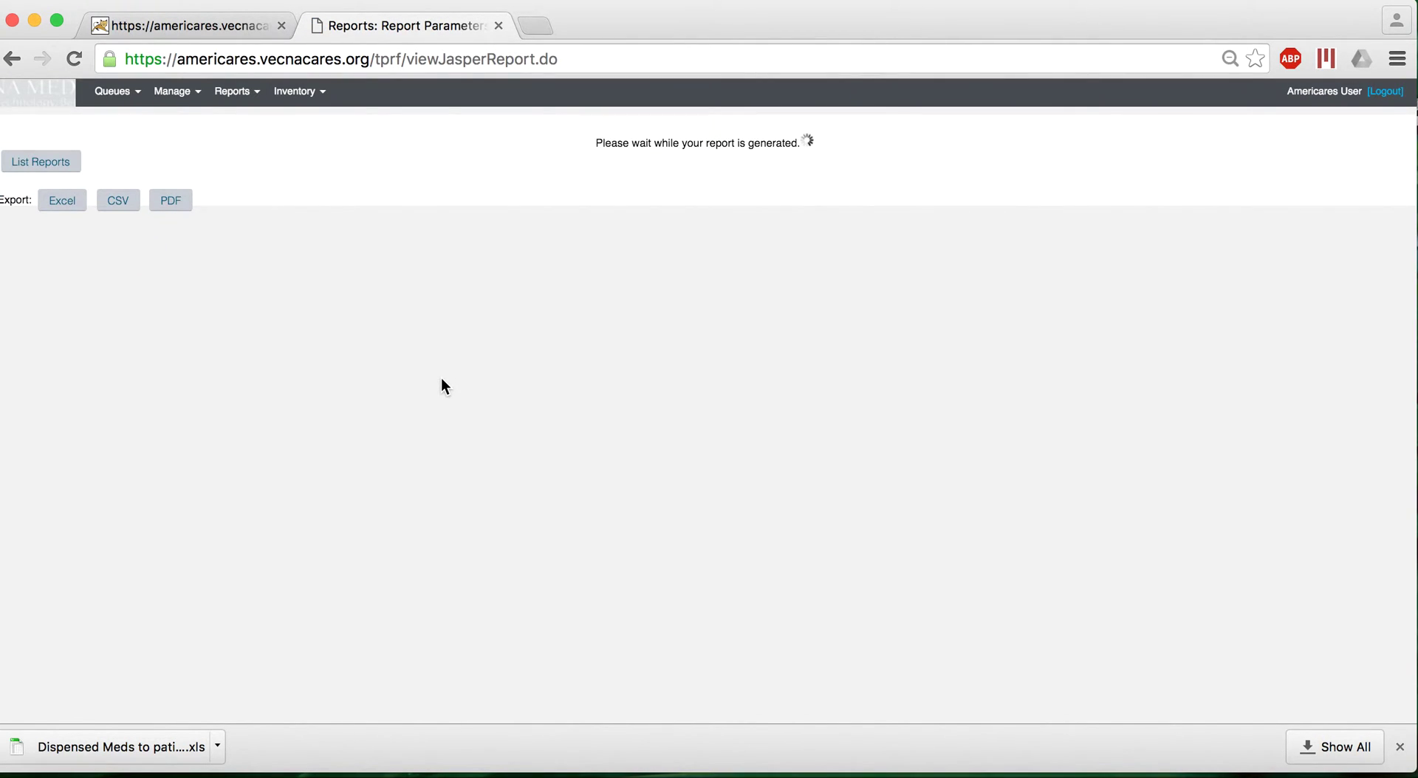
Examine the Inventory Master Report's rows and columns, from the actions, quantity changes and medicine names across to the patient demographic fields
scroll(441, 378, down, 7)
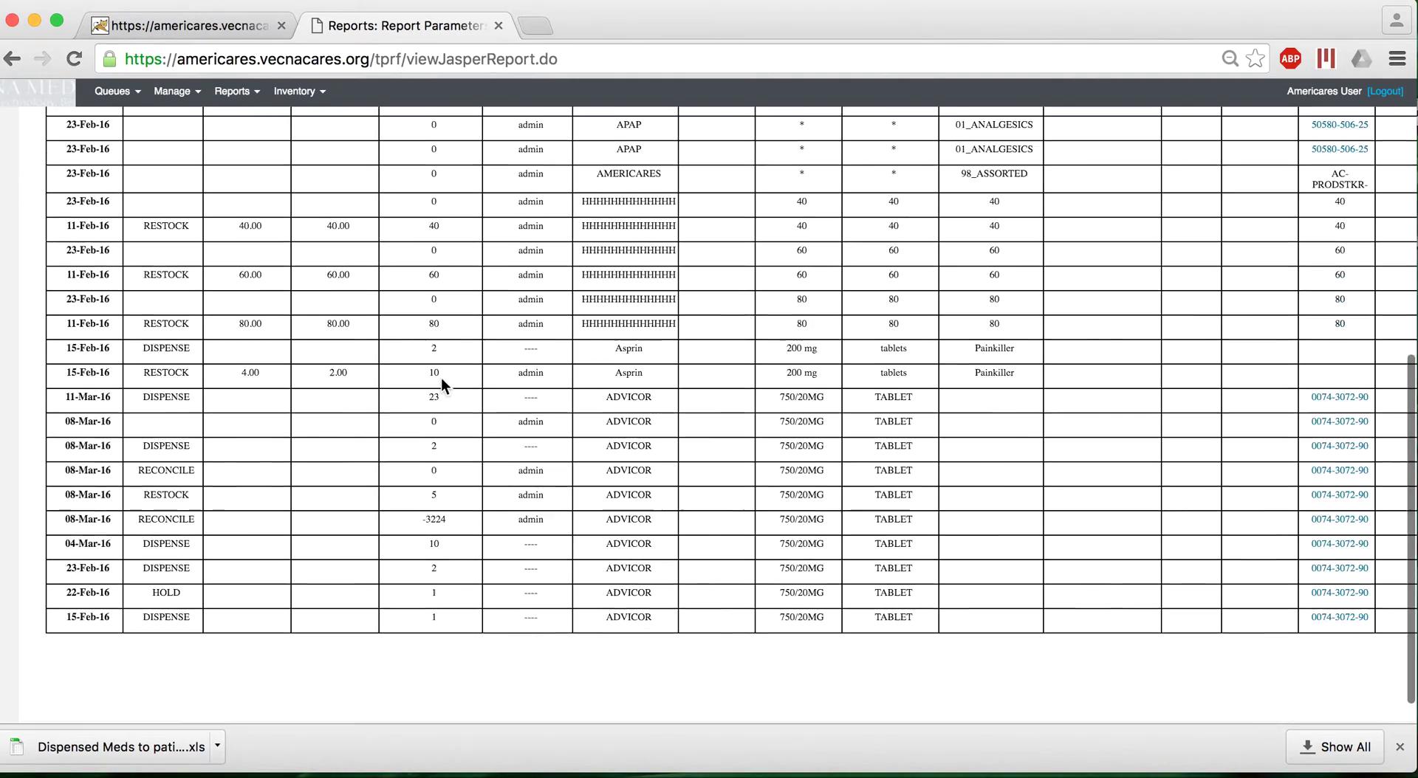
scroll(441, 378, up, 4)
scroll(440, 378, up, 3)
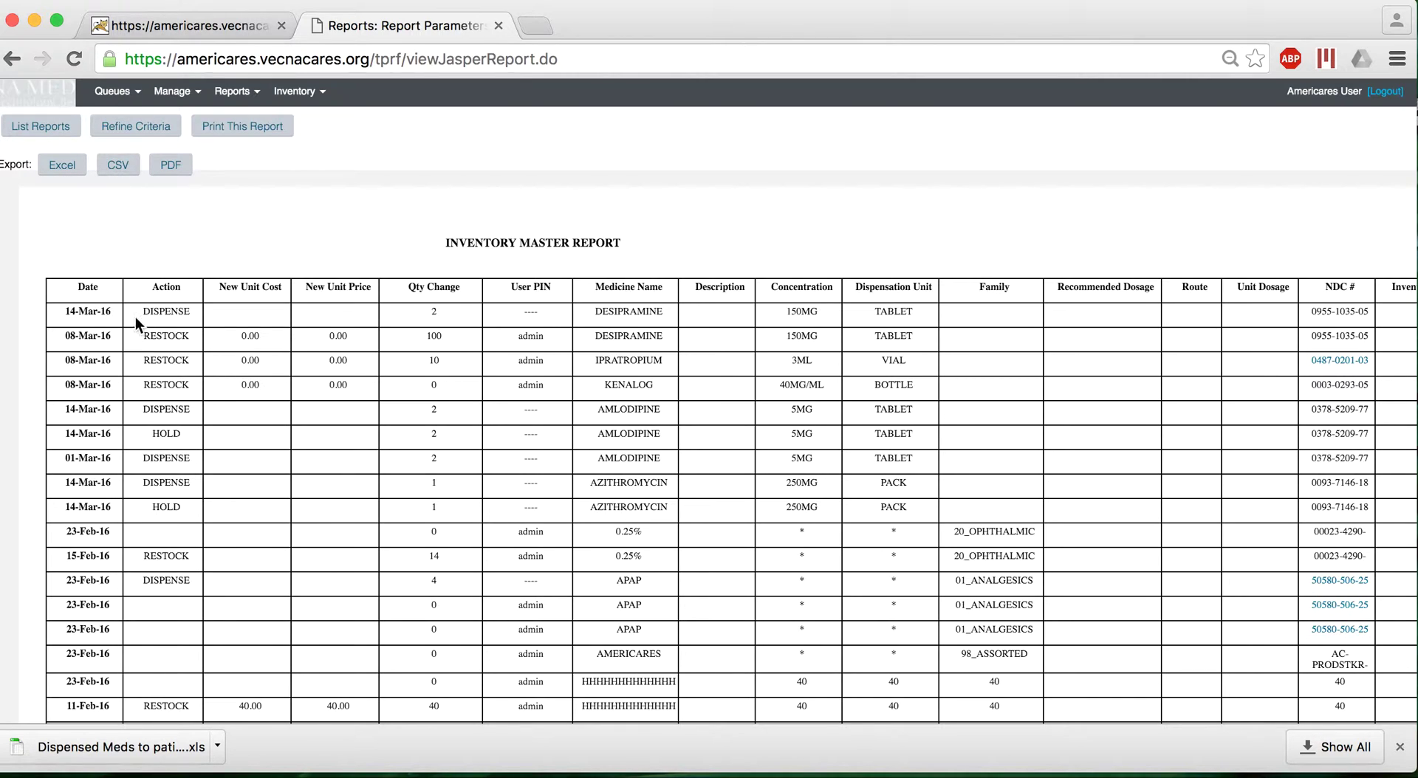
double_click(155, 313)
click(437, 307)
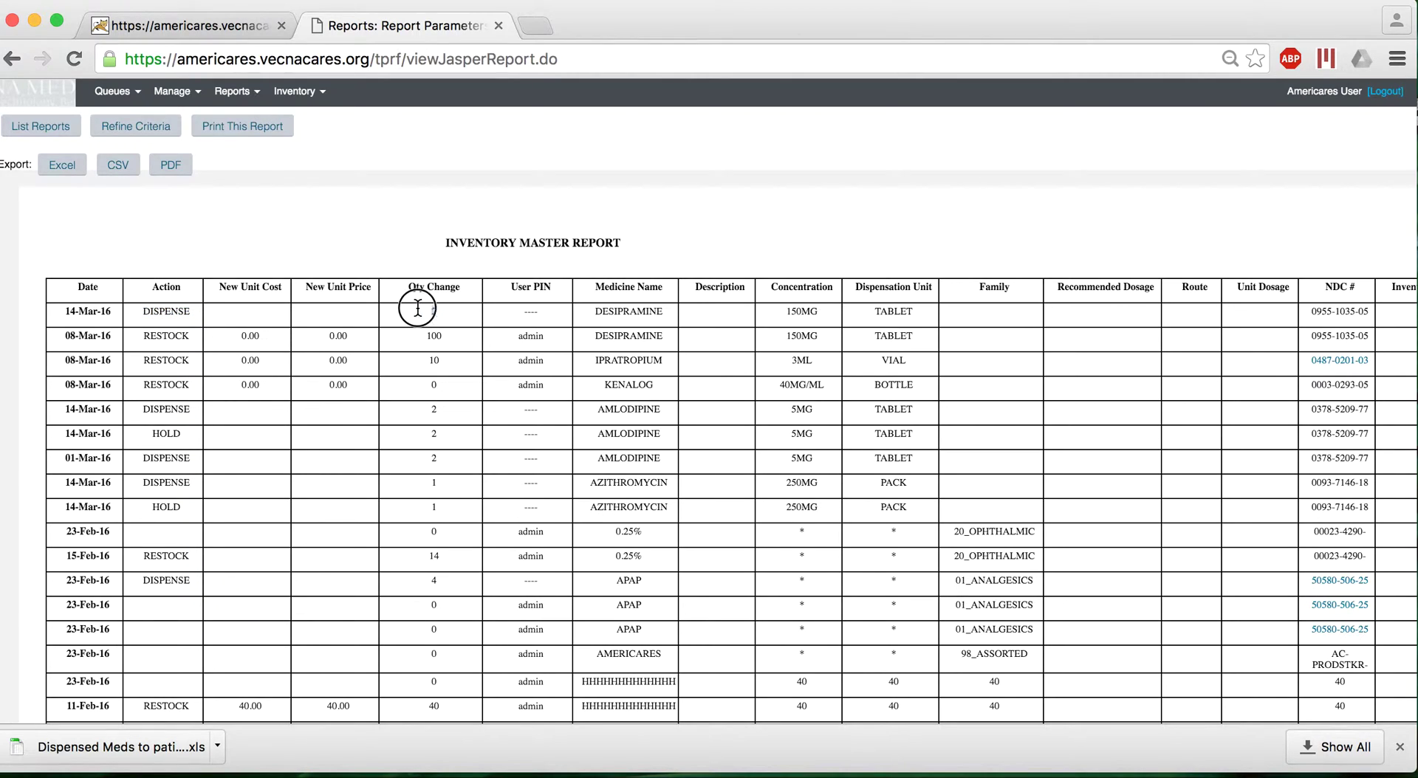
double_click(635, 306)
scroll(996, 316, right, 6)
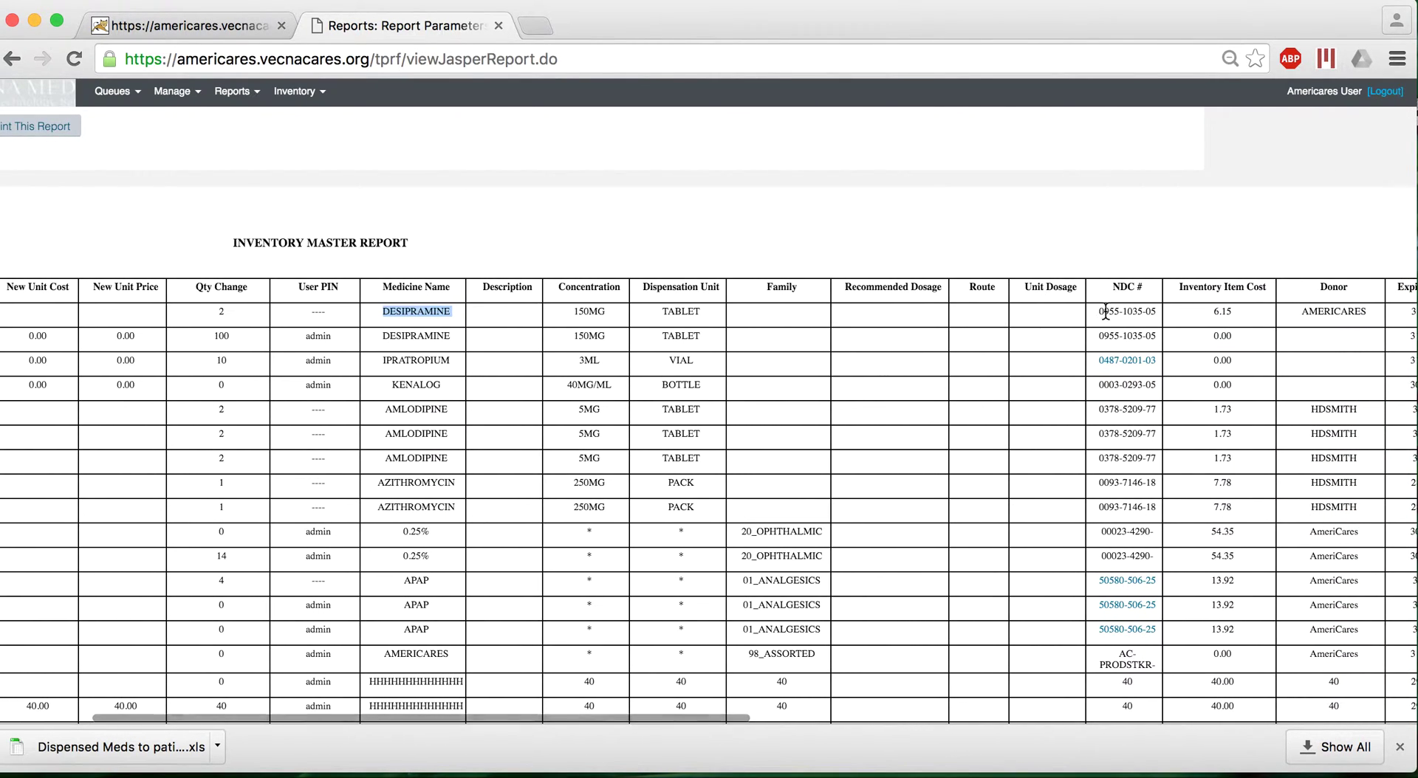
scroll(1096, 316, right, 10)
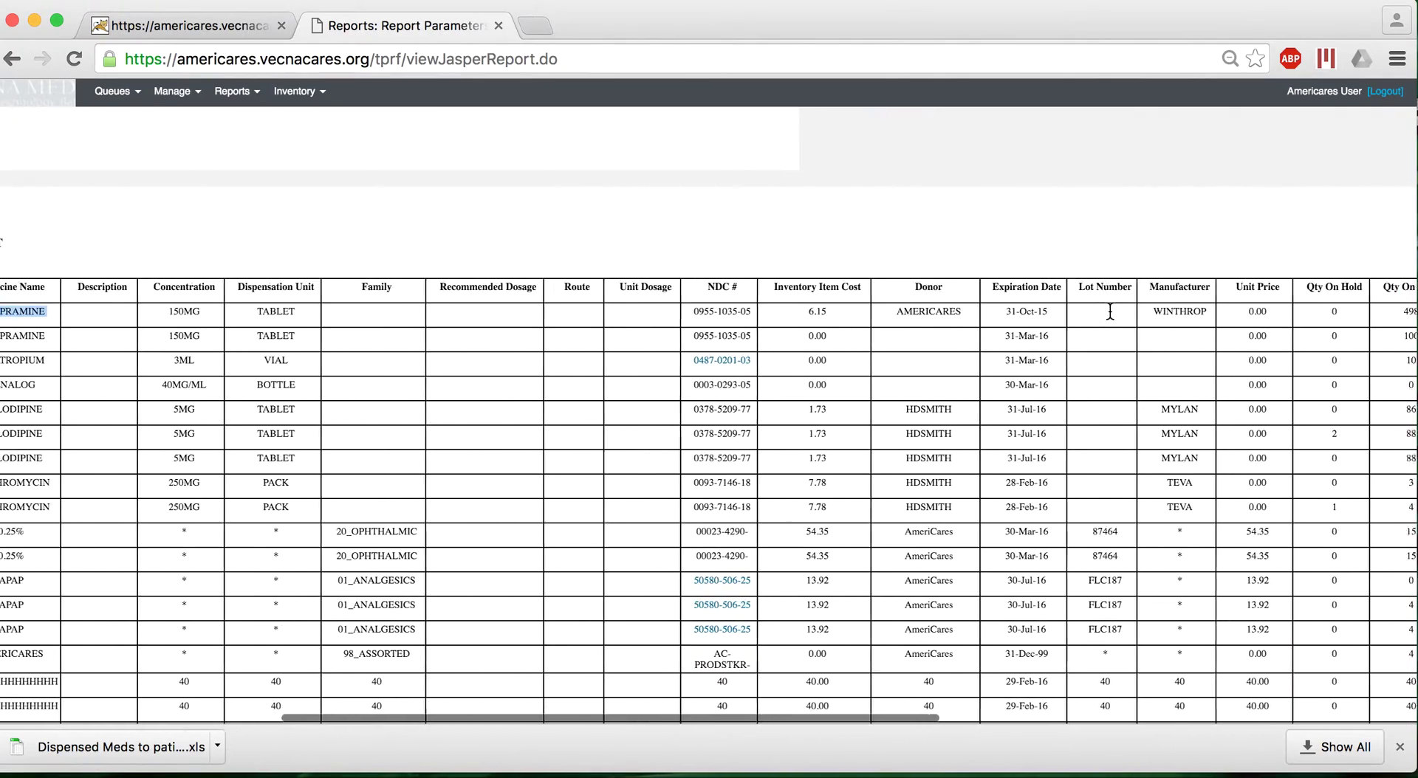
scroll(1109, 312, right, 14)
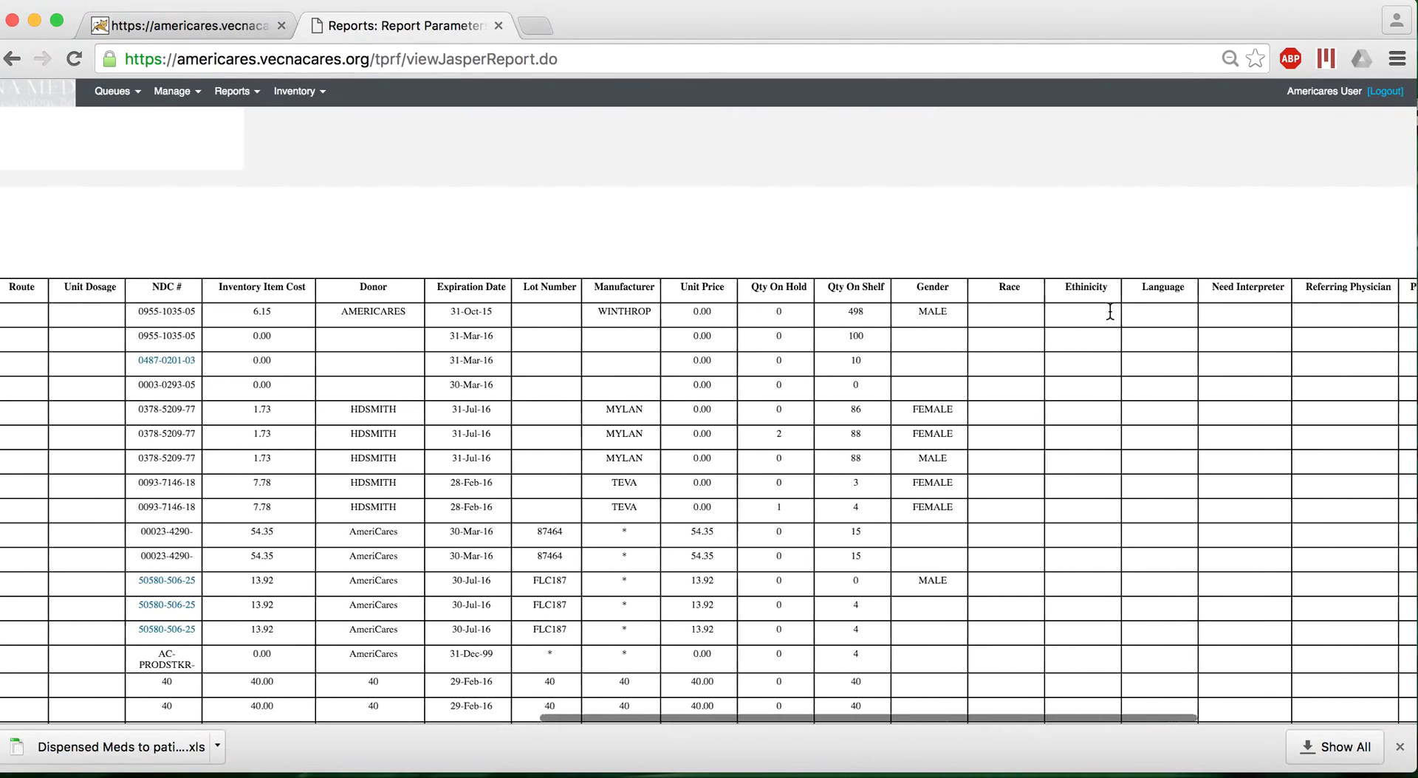
Examine the Inventory Master Report's remaining columns through Marital Status, Employment Status and Insurance Plan, and look over its dated rows from the first column
scroll(1109, 312, right, 10)
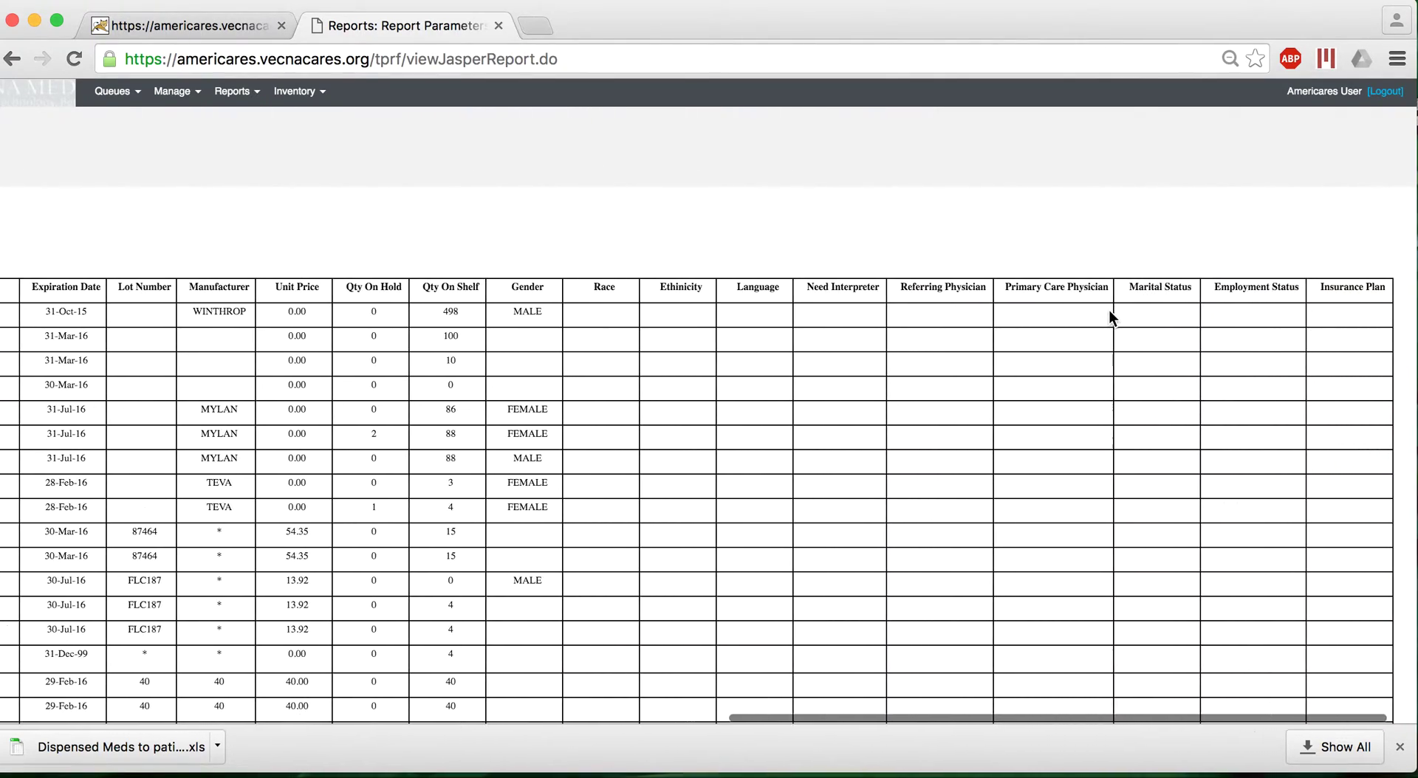
scroll(1109, 310, left, 5)
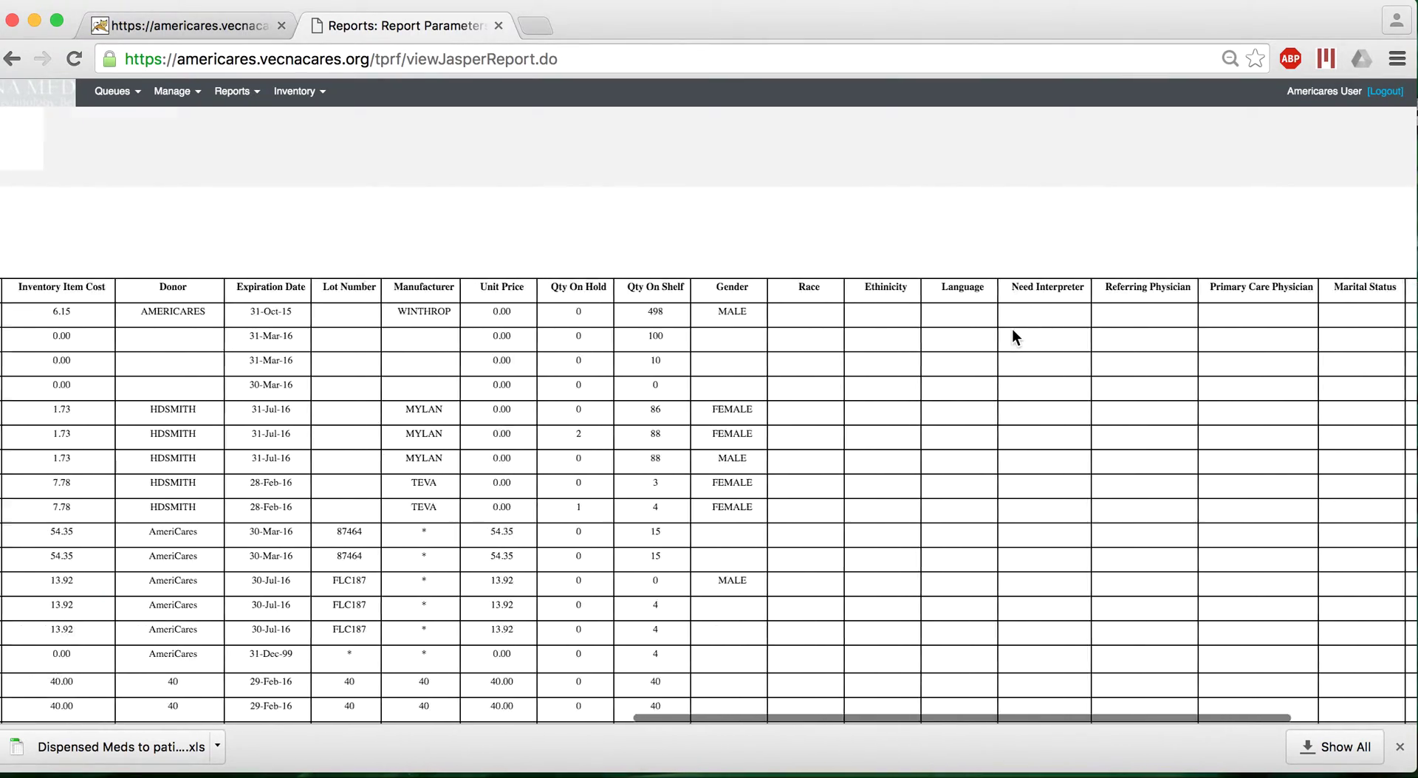
scroll(1013, 330, left, 20)
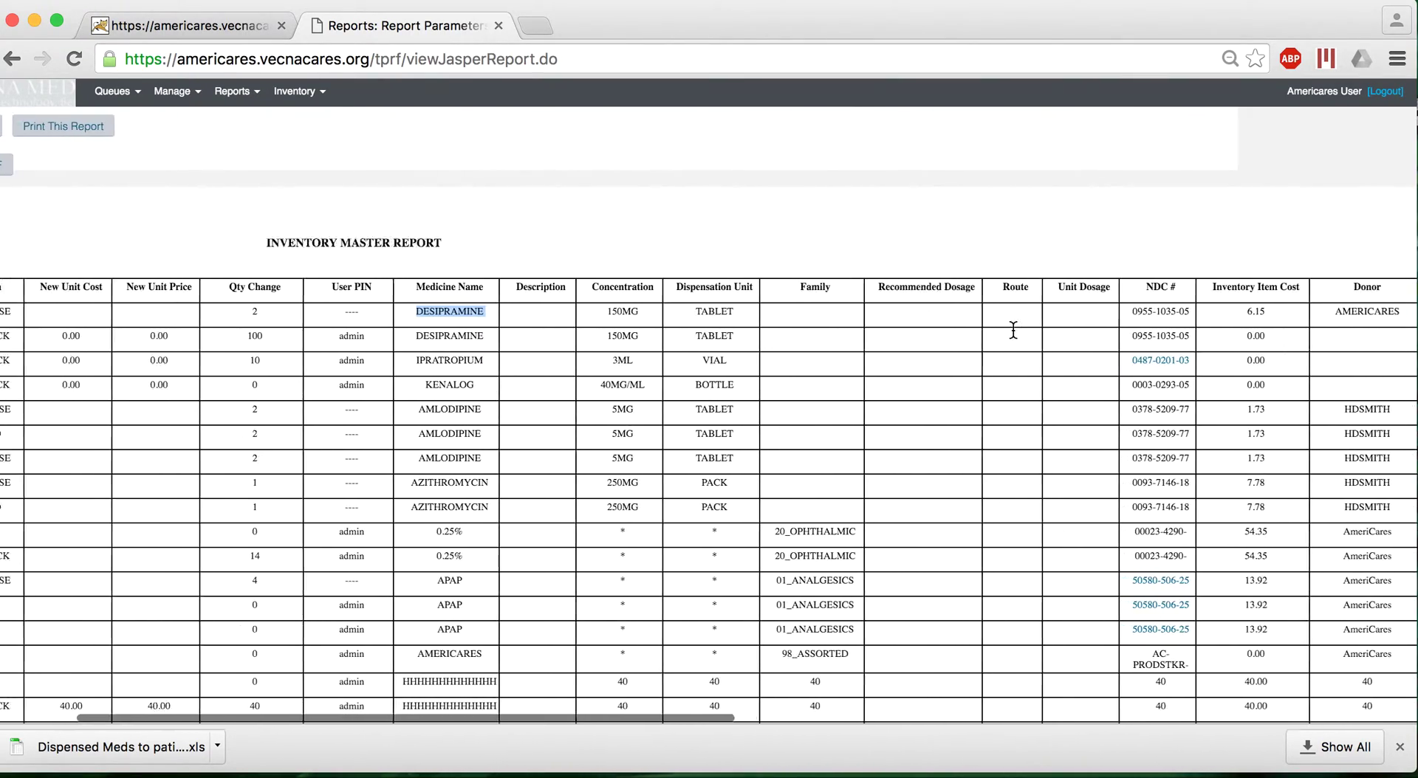
scroll(1013, 330, left, 5)
scroll(410, 546, down, 1)
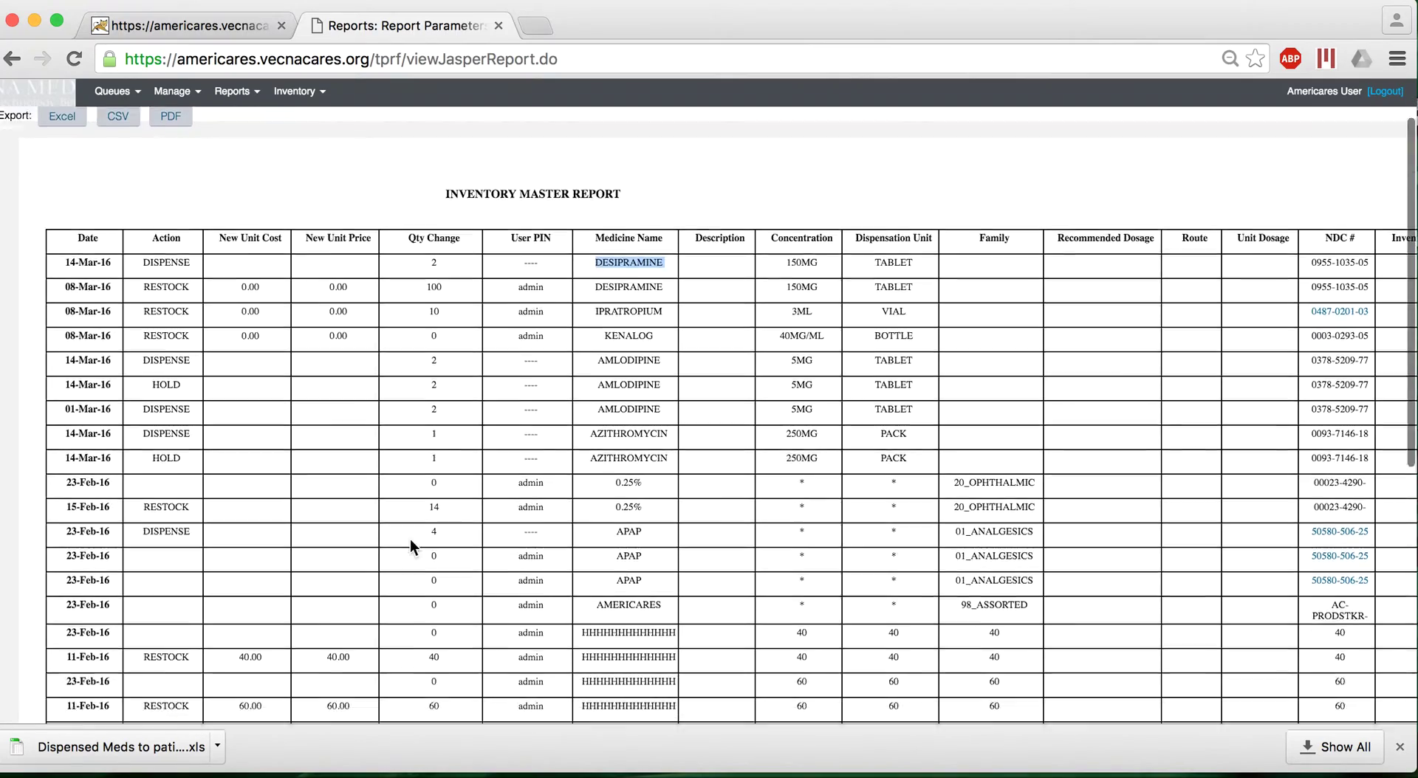
scroll(412, 547, down, 5)
scroll(410, 539, up, 6)
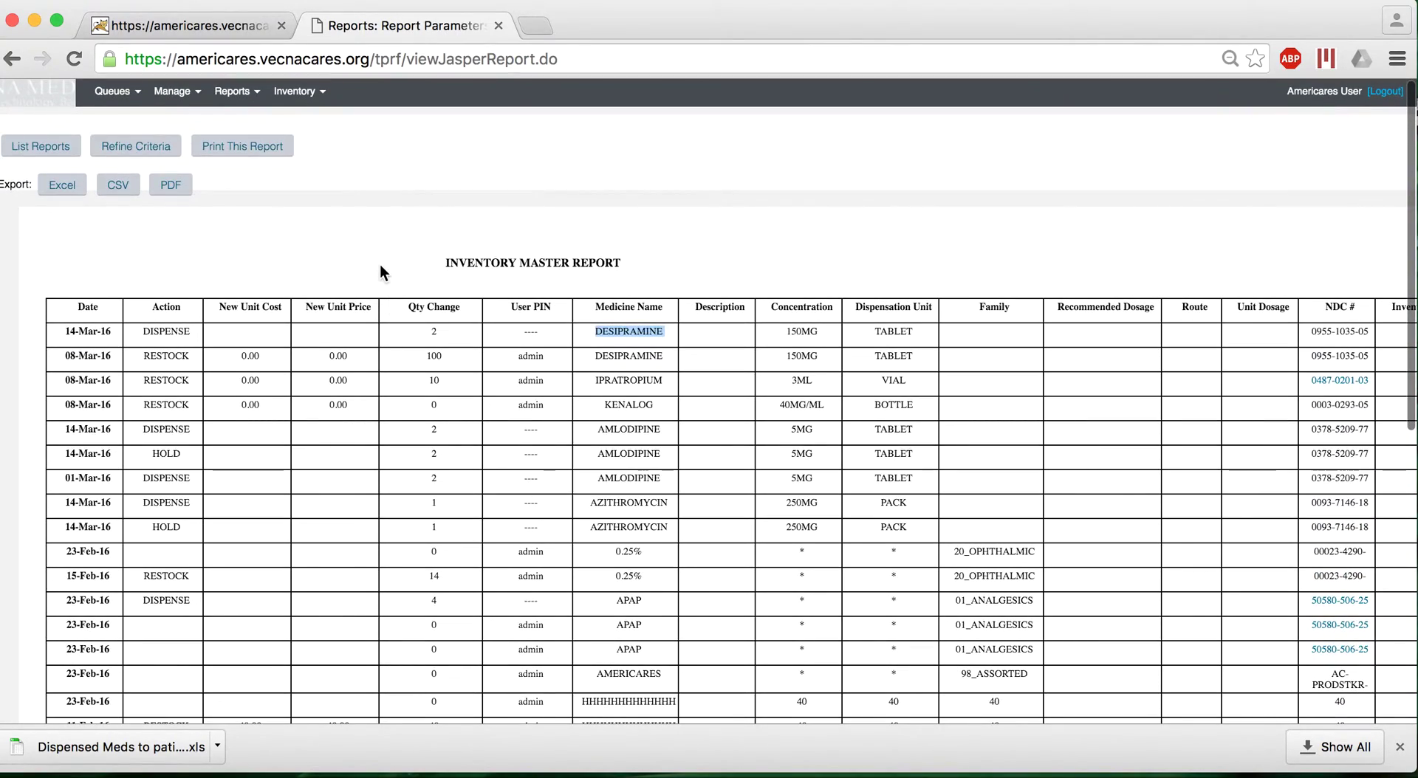
click(380, 267)
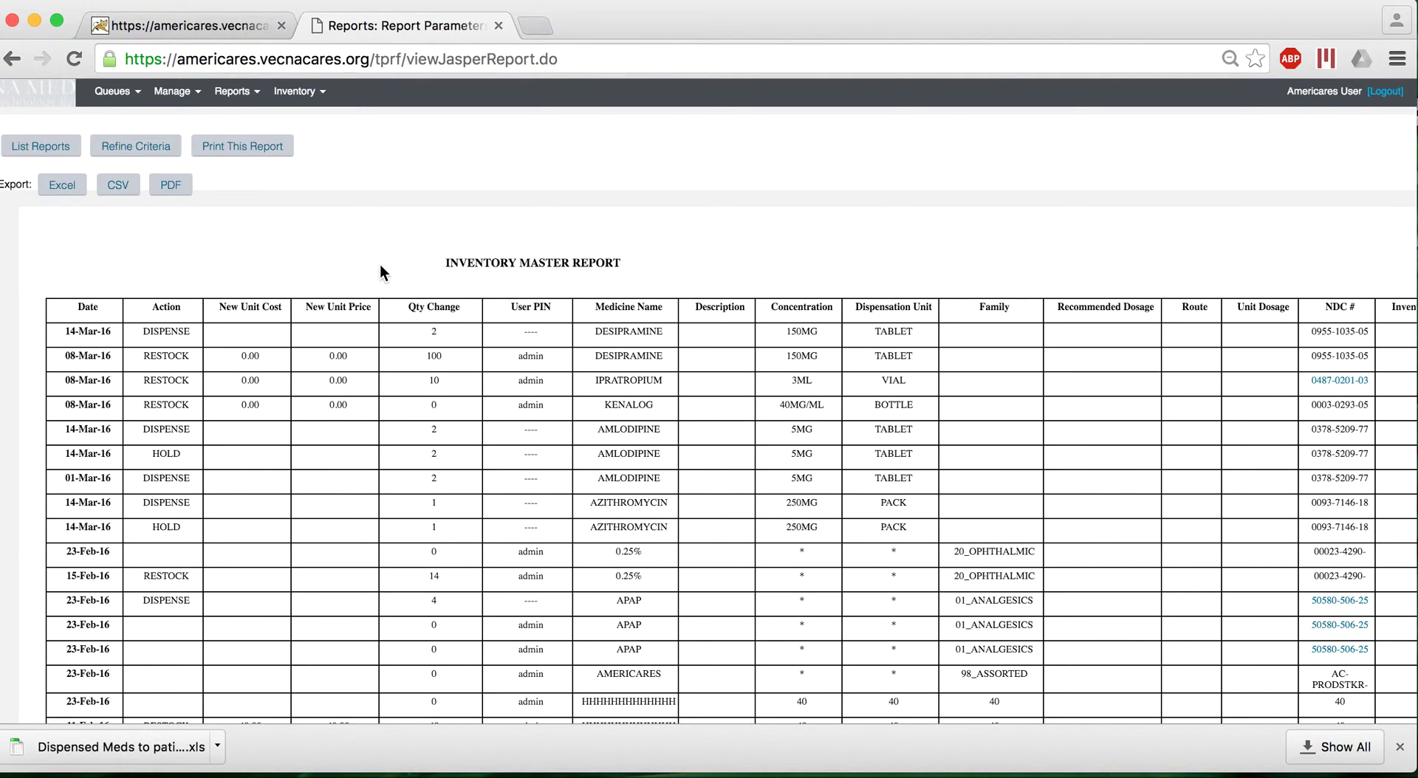
Leave the Inventory Master Report and return to the report selection page
click(77, 150)
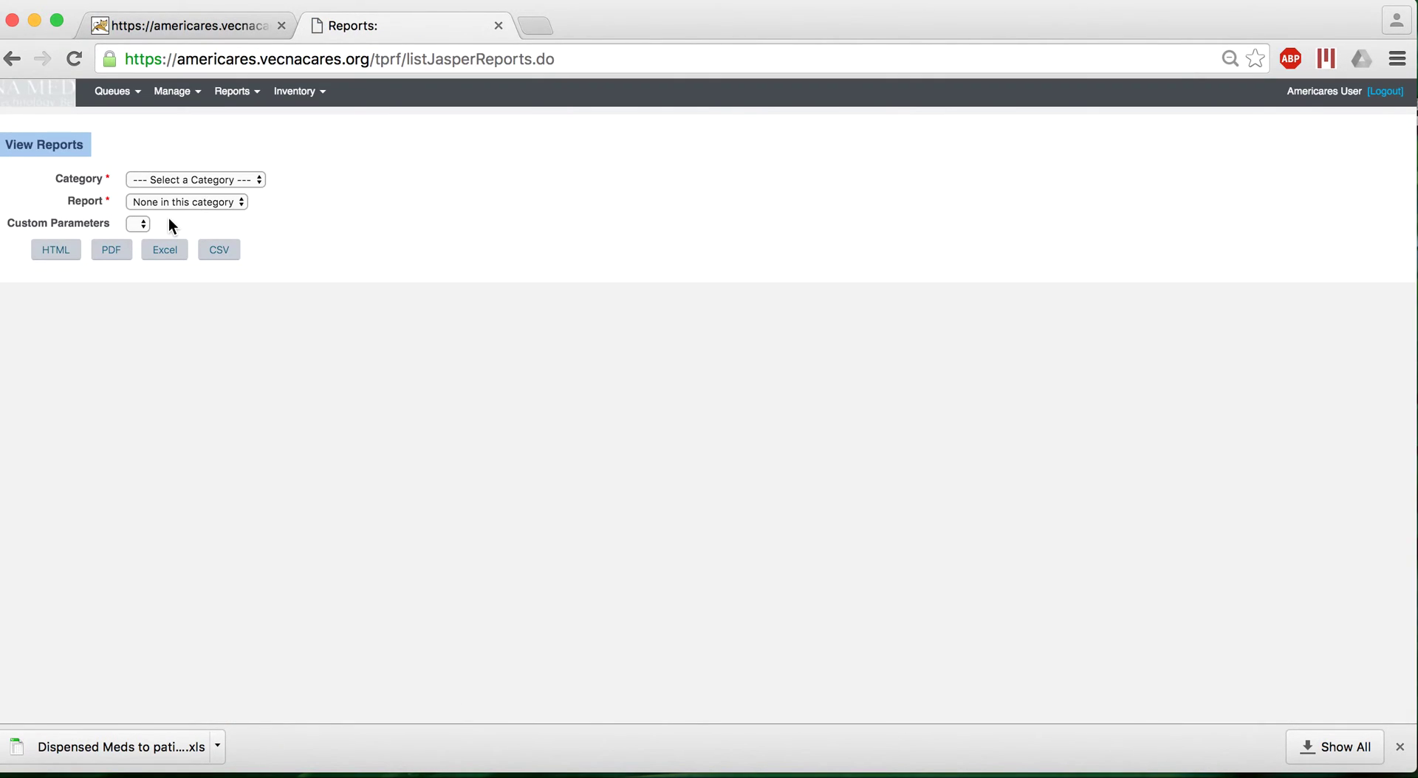